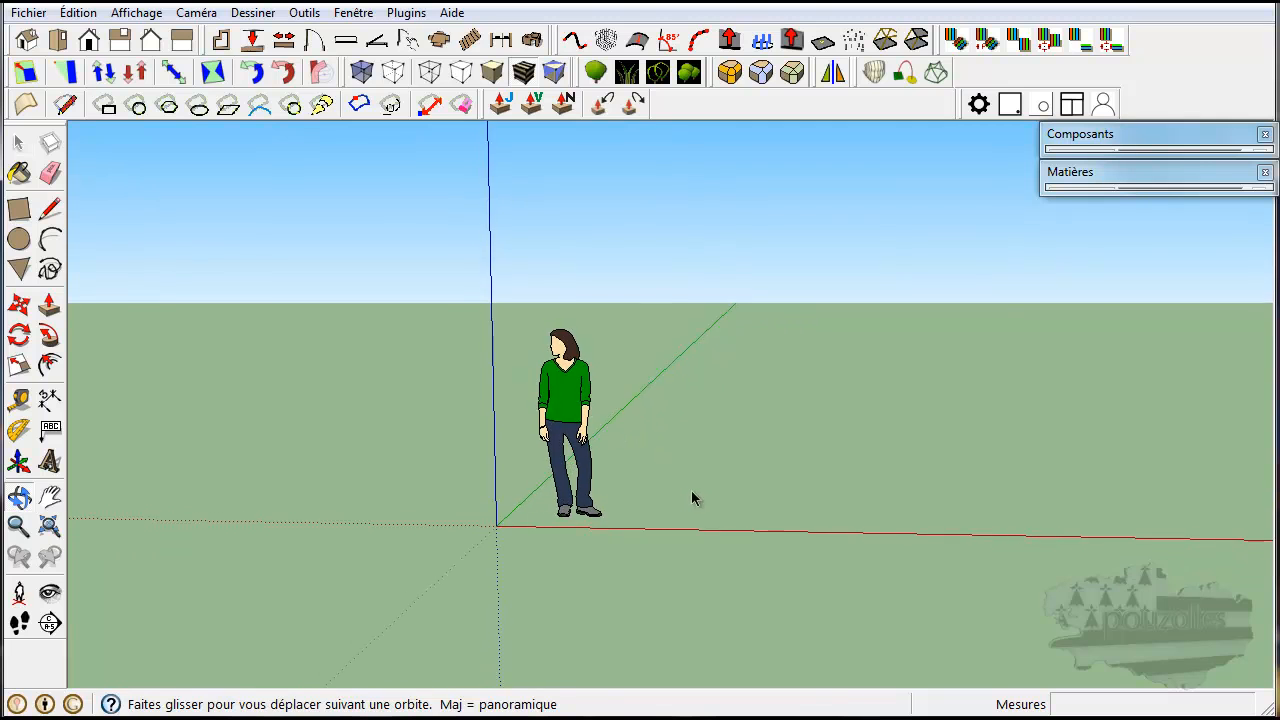
Draw a rectangle about 5.15 m by 0.72 m on the ground, with its long side along the red axis.
{"action": "middle_click_drag", "start_coordinate": [606, 490], "coordinate": [303, 517], "text": "shift"}
{"action": "left_click", "coordinate": [18, 208]}
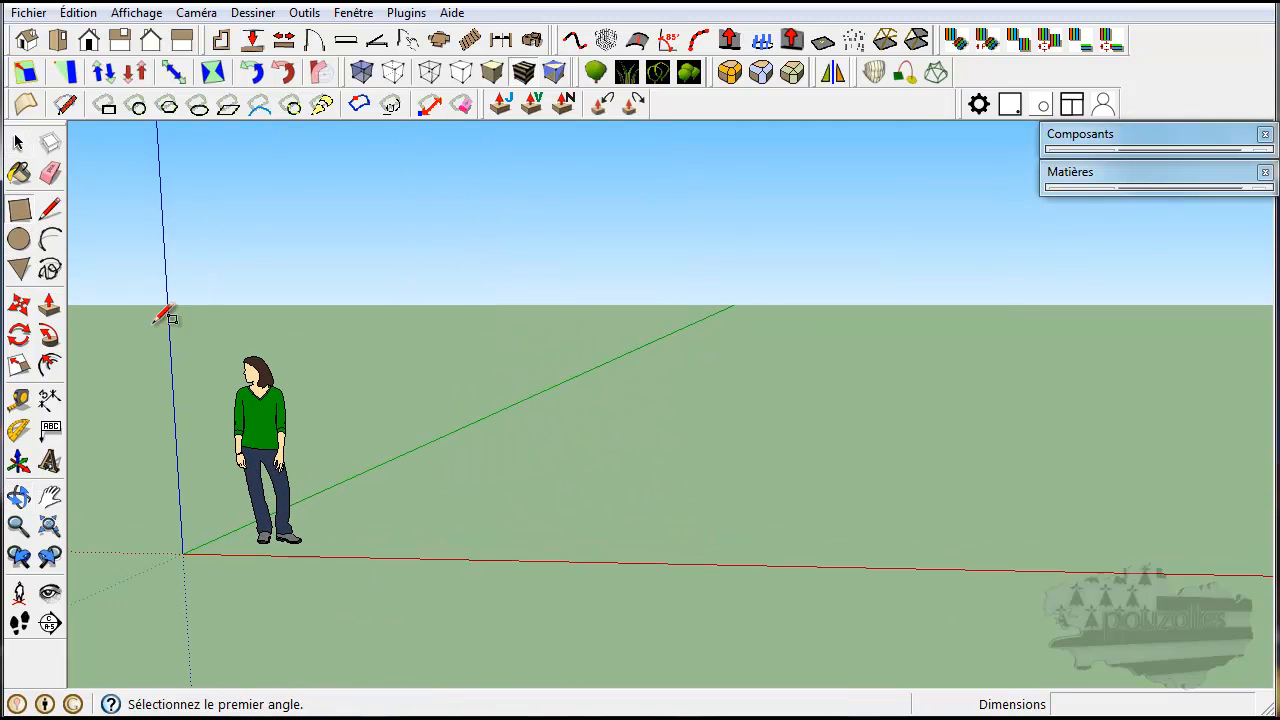
{"action": "left_click", "coordinate": [401, 555]}
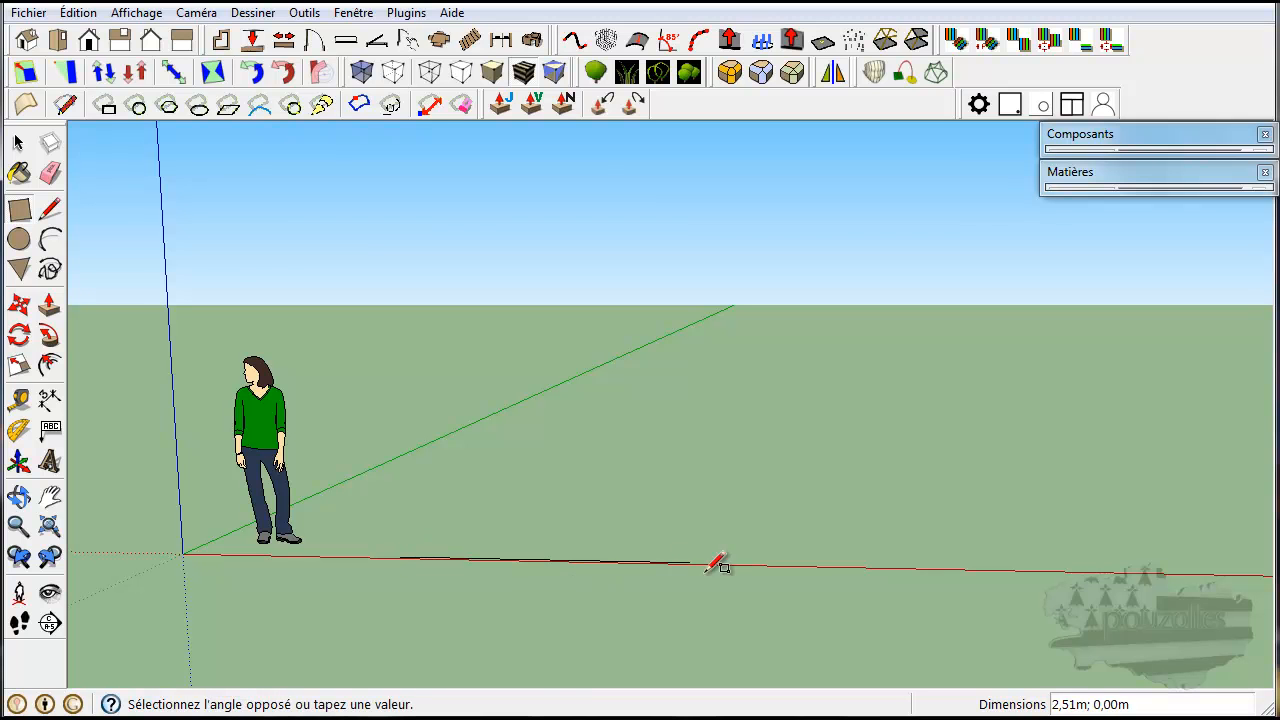
{"action": "middle_click_drag", "start_coordinate": [957, 537], "coordinate": [958, 590]}
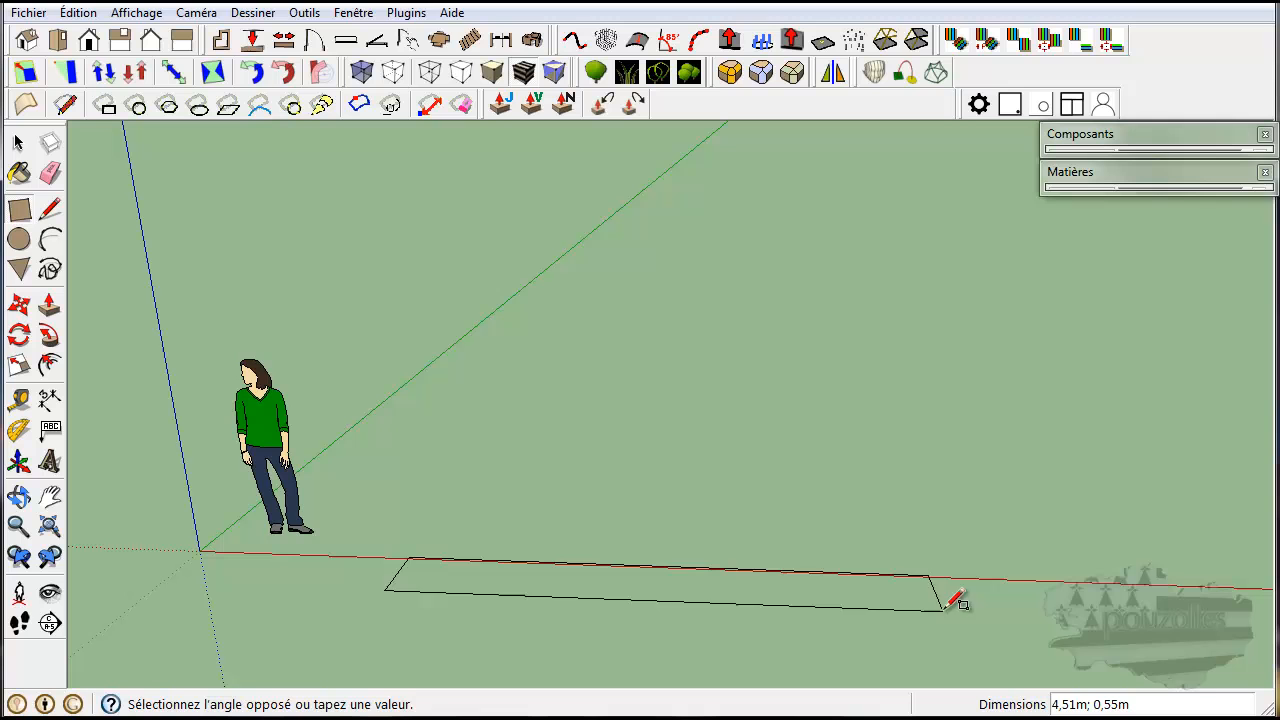
{"action": "left_click", "coordinate": [999, 550]}
Extrude the ground rectangle upward about 2.75 m with Push/Pull to form a wall.
{"action": "mouse_move", "coordinate": [322, 550]}
{"action": "middle_mouse_down"}
{"action": "mouse_move", "coordinate": [323, 580]}
{"action": "mouse_move", "coordinate": [357, 486]}
{"action": "middle_mouse_up"}
{"action": "left_click", "coordinate": [53, 313]}
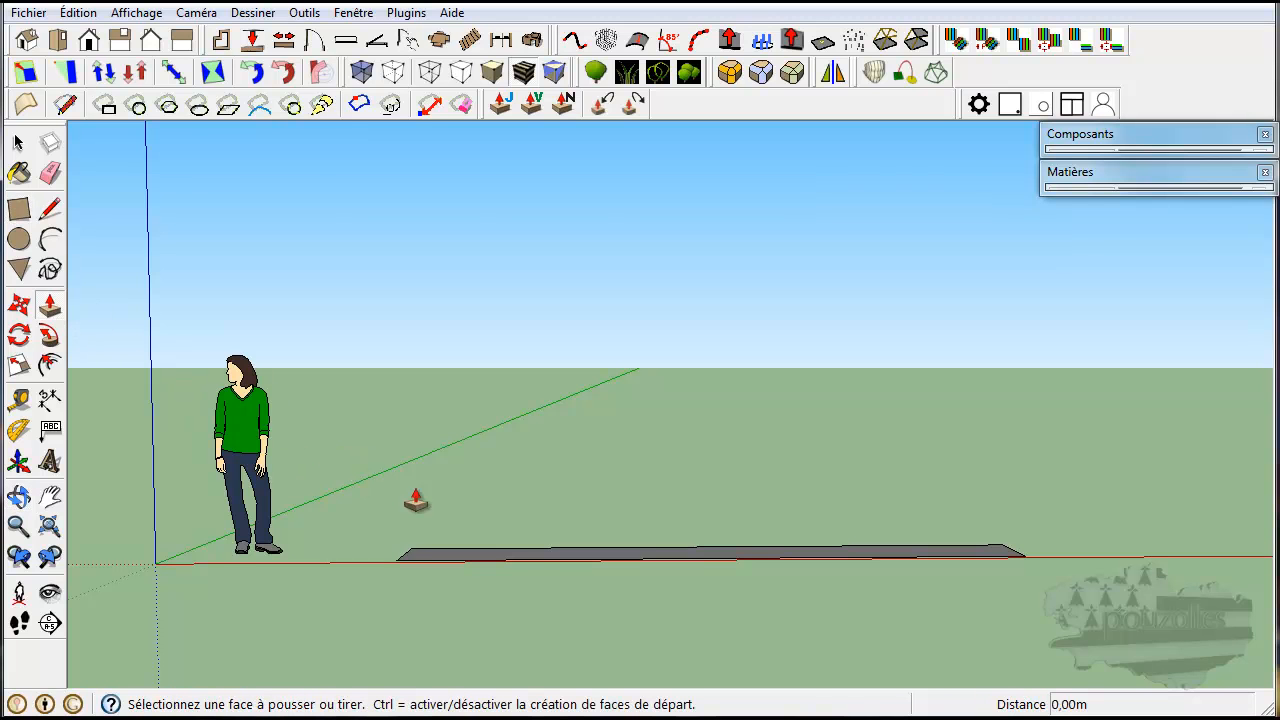
{"action": "left_click", "coordinate": [536, 562]}
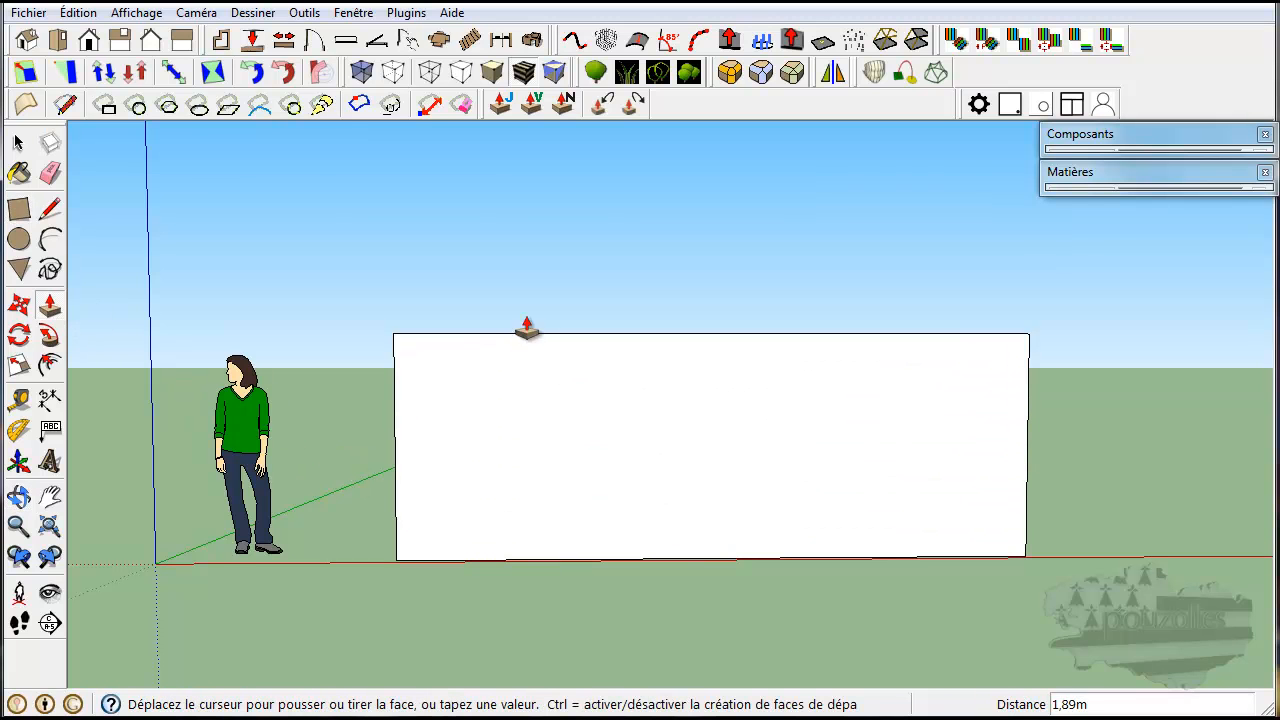
{"action": "left_click", "coordinate": [552, 243]}
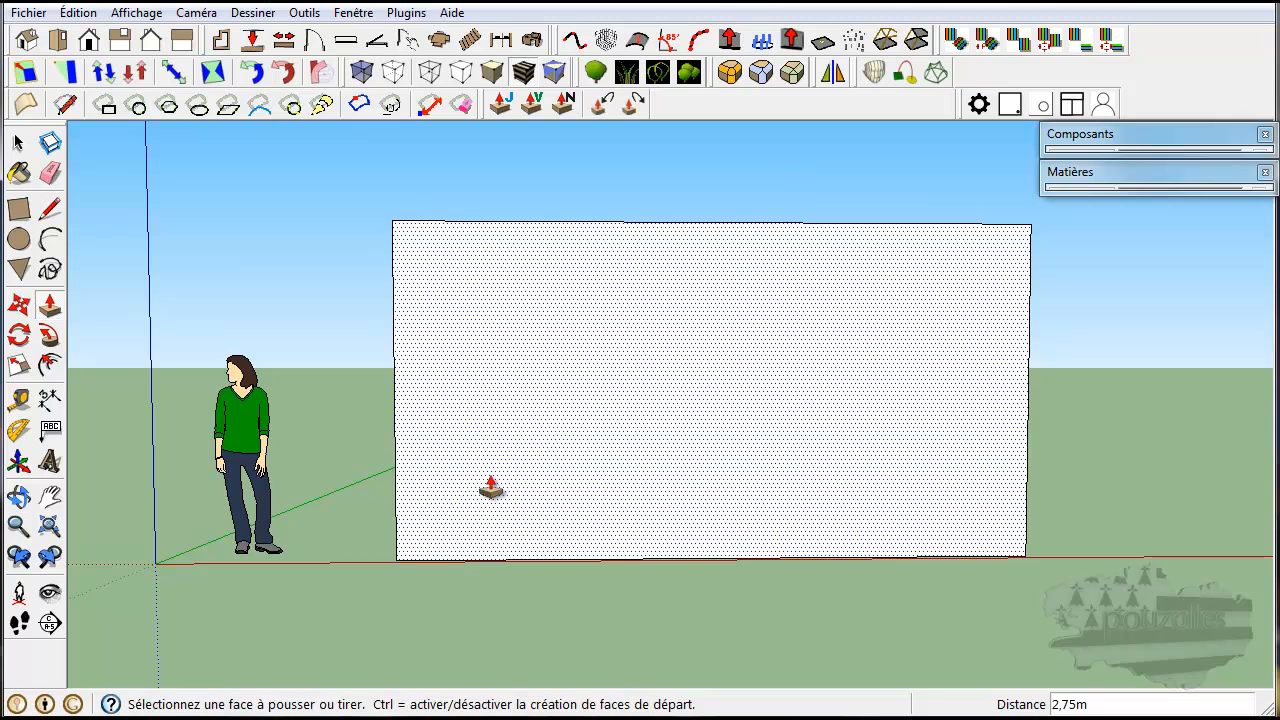
Draw a circle of about 1.40 m radius on the ground near the red axis, beyond the end of the wall.
{"action": "middle_click_drag", "start_coordinate": [1112, 543], "coordinate": [160, 548]}
{"action": "left_click", "coordinate": [18, 240]}
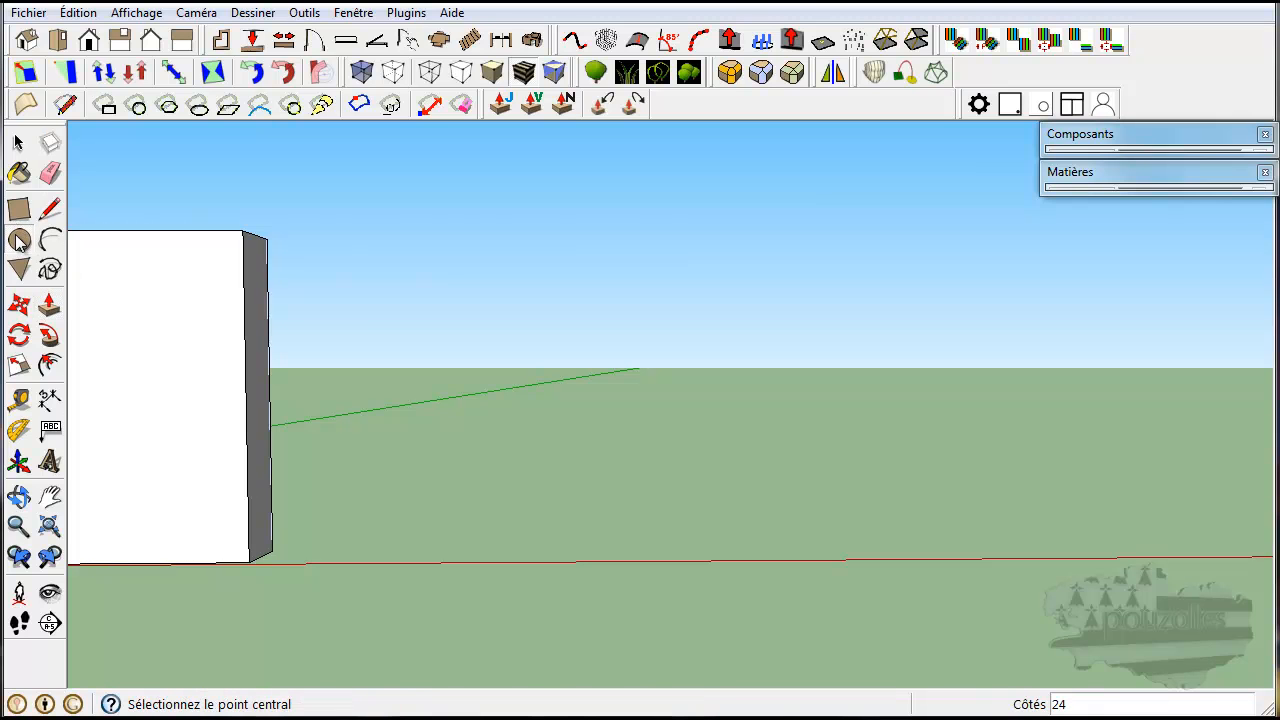
{"action": "middle_click_drag", "start_coordinate": [556, 545], "coordinate": [552, 632]}
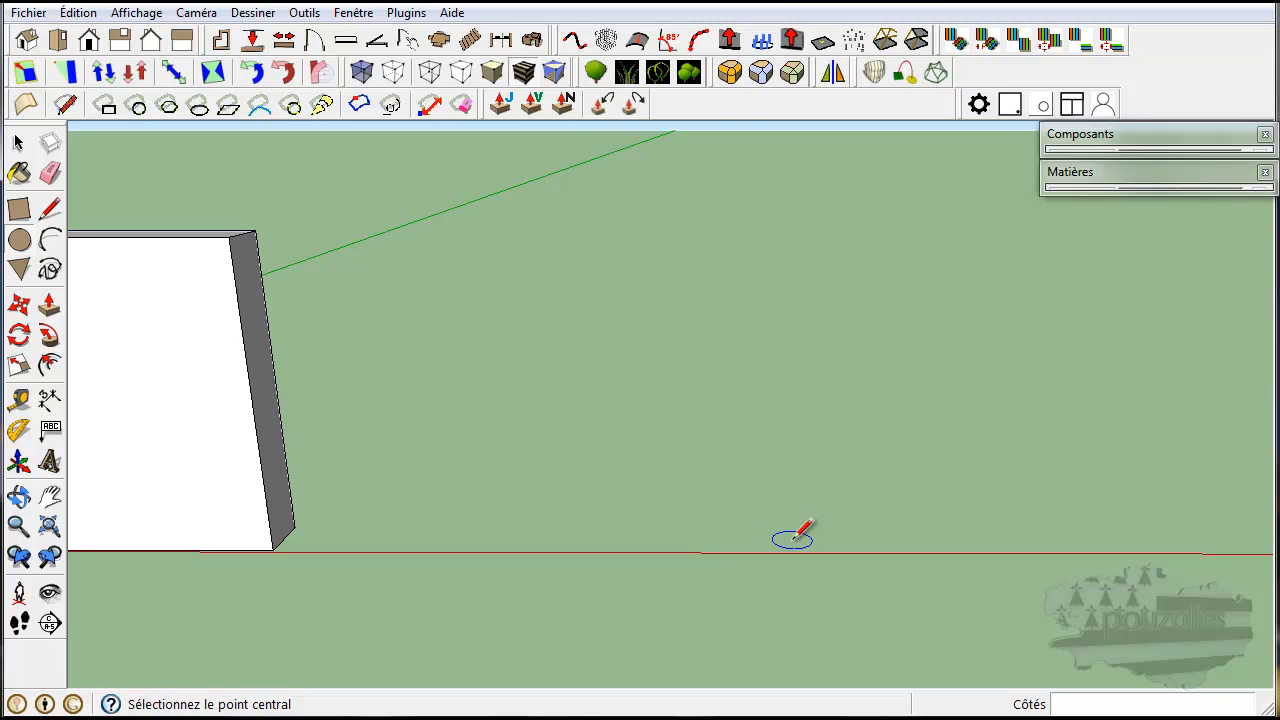
{"action": "left_click", "coordinate": [834, 484]}
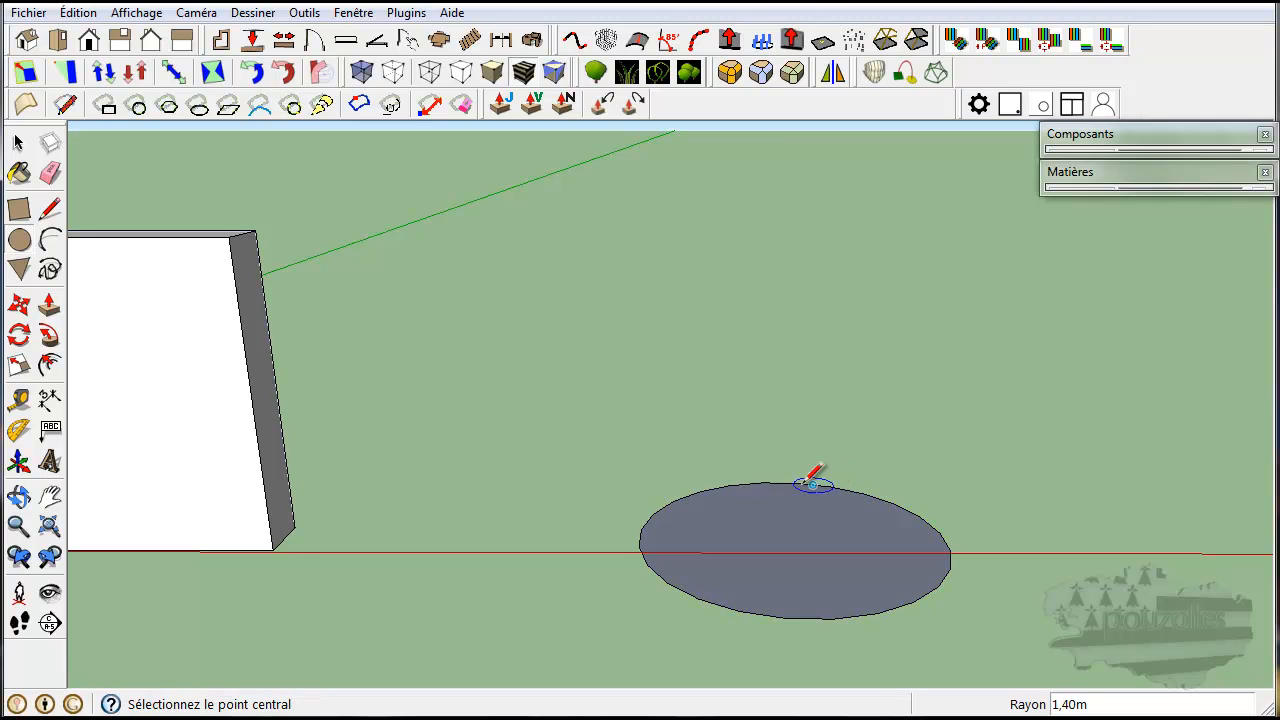
Extrude the circle upward about 2.92 m with Push/Pull to form a cylinder.
{"action": "left_click", "coordinate": [49, 305]}
{"action": "left_click", "coordinate": [782, 562]}
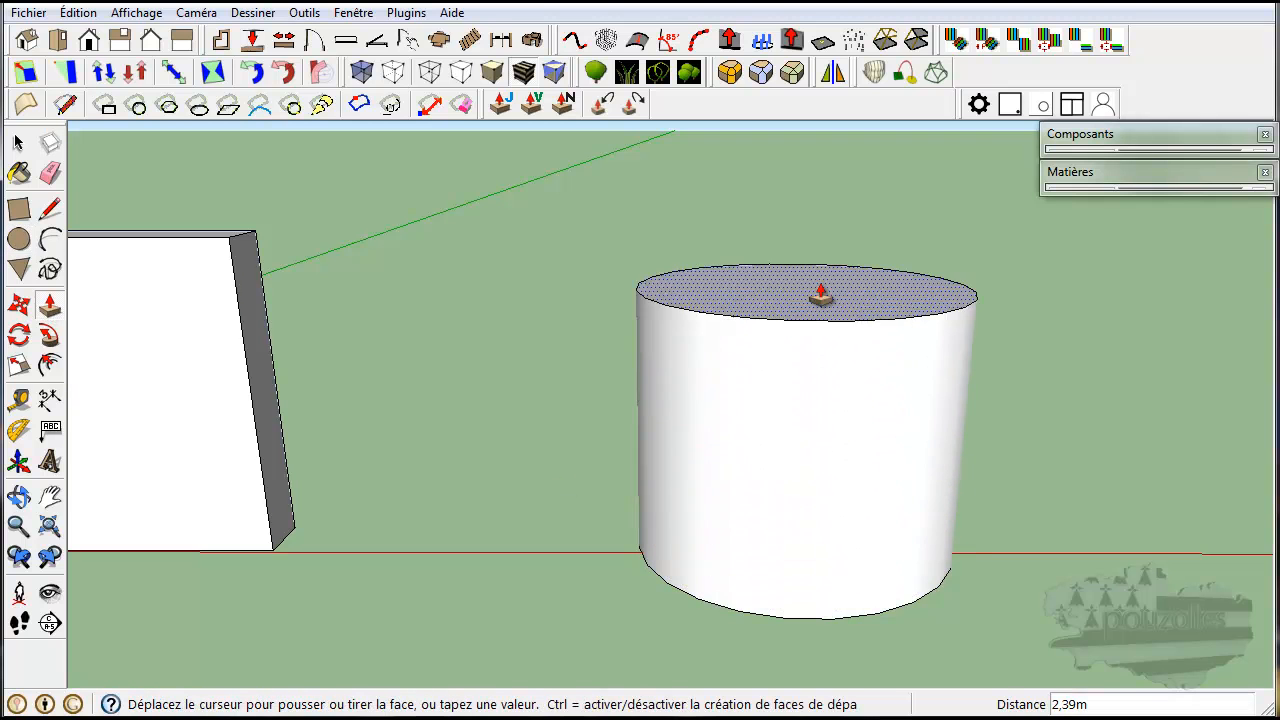
{"action": "left_click", "coordinate": [817, 226]}
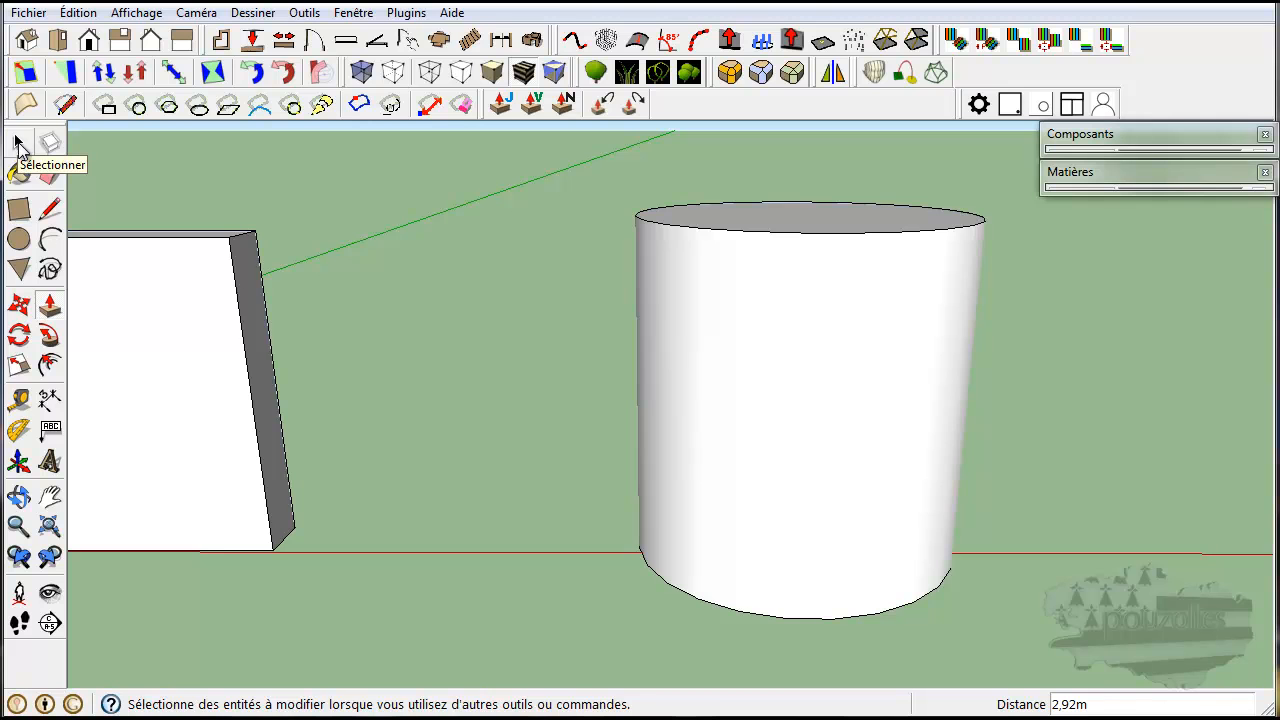
{"action": "middle_click_drag", "start_coordinate": [527, 505], "coordinate": [188, 514]}
{"action": "middle_click_drag", "start_coordinate": [898, 485], "coordinate": [362, 533]}
{"action": "middle_click_drag", "start_coordinate": [919, 527], "coordinate": [110, 478]}
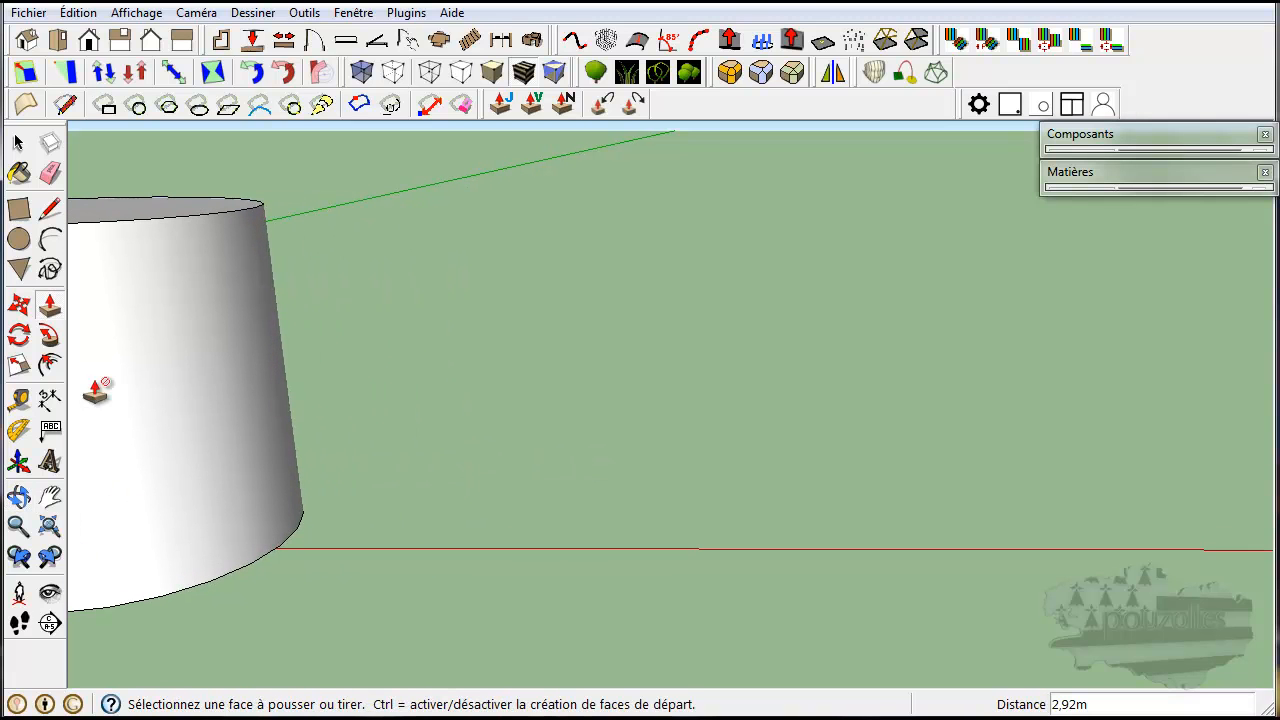
{"action": "left_click", "coordinate": [19, 269]}
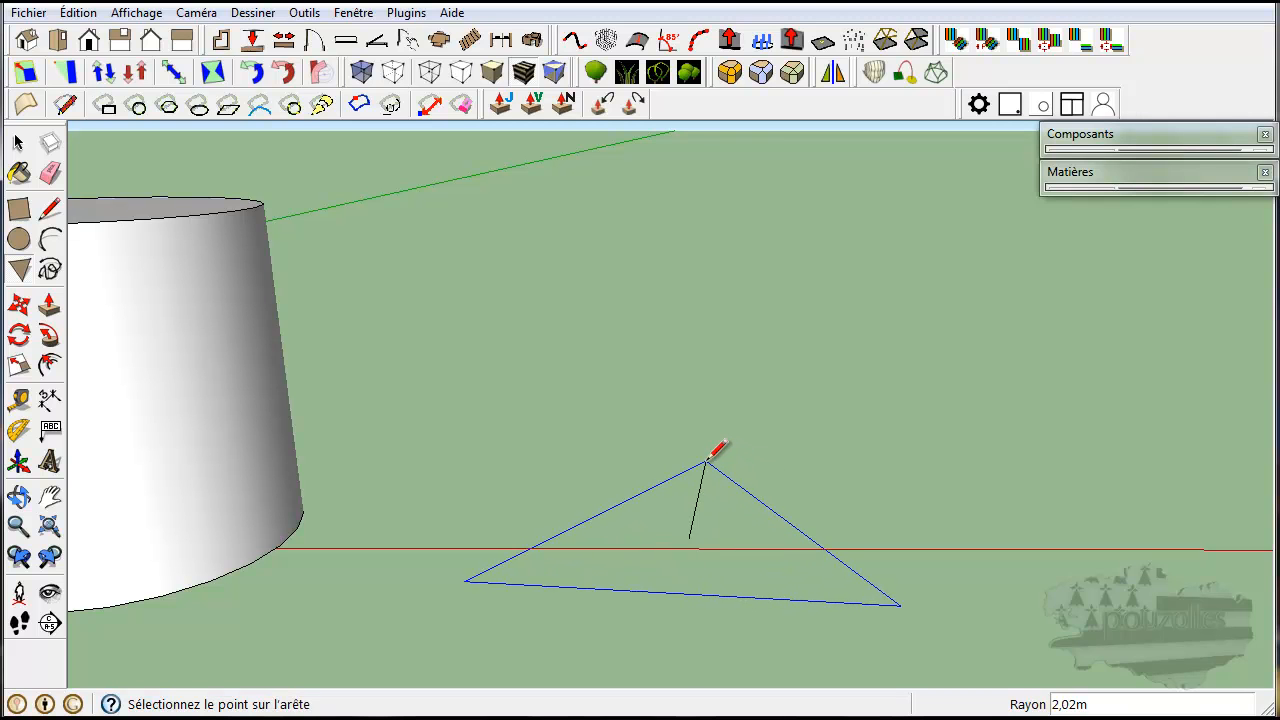
{"action": "key", "text": "Escape"}
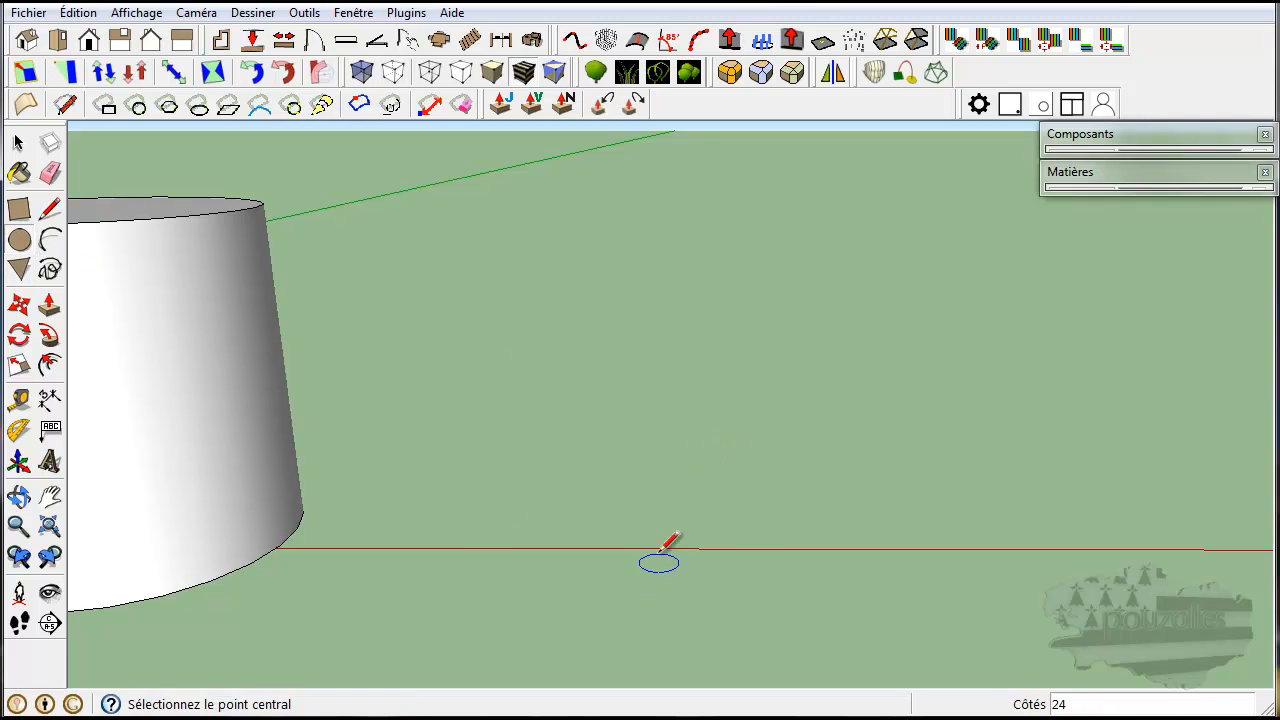
Draw a second circle of about 1.94 m radius on the red axis beyond the first cylinder and extrude it upward about 2.76 m.
{"action": "left_click", "coordinate": [795, 548]}
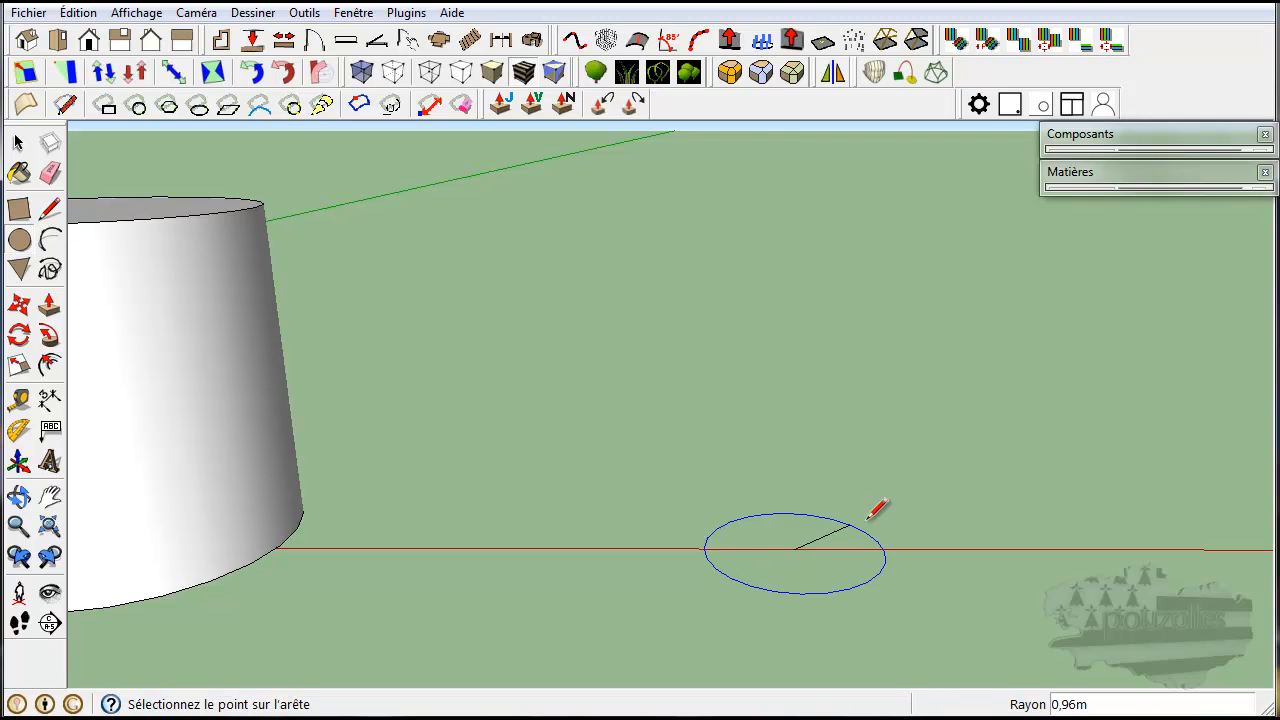
{"action": "left_click", "coordinate": [936, 496]}
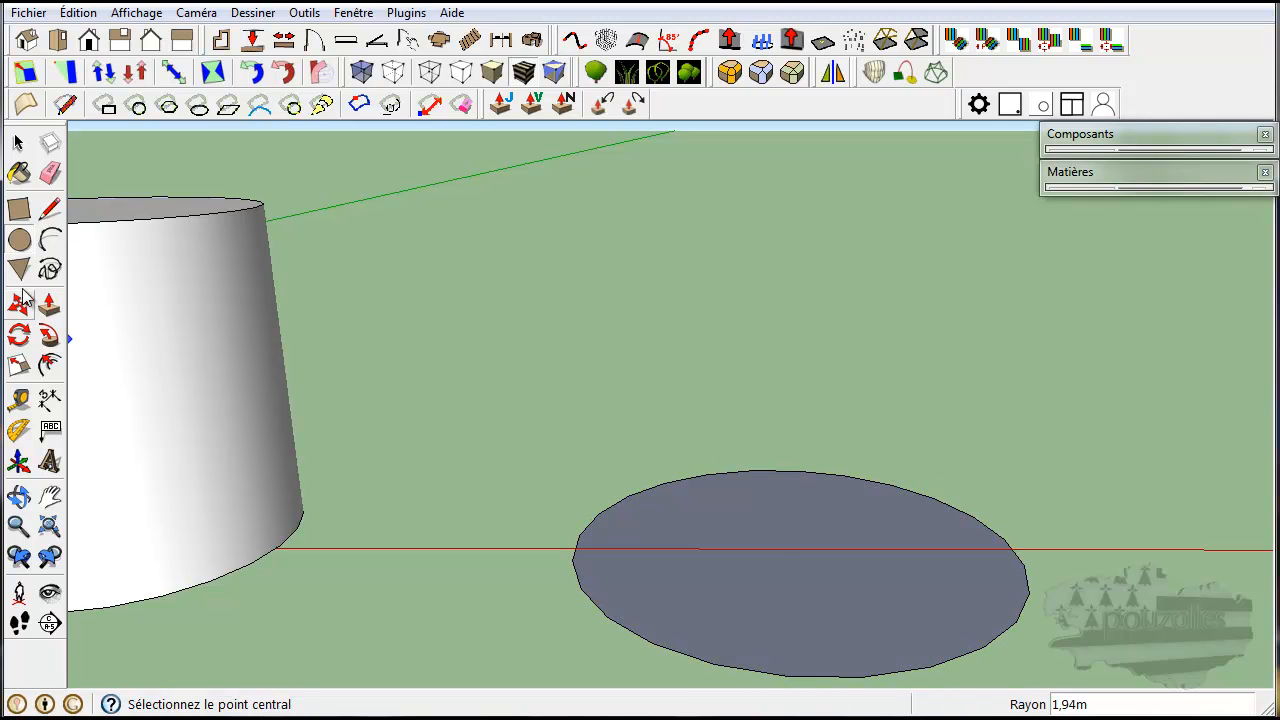
{"action": "left_click", "coordinate": [49, 305]}
{"action": "left_click", "coordinate": [771, 553]}
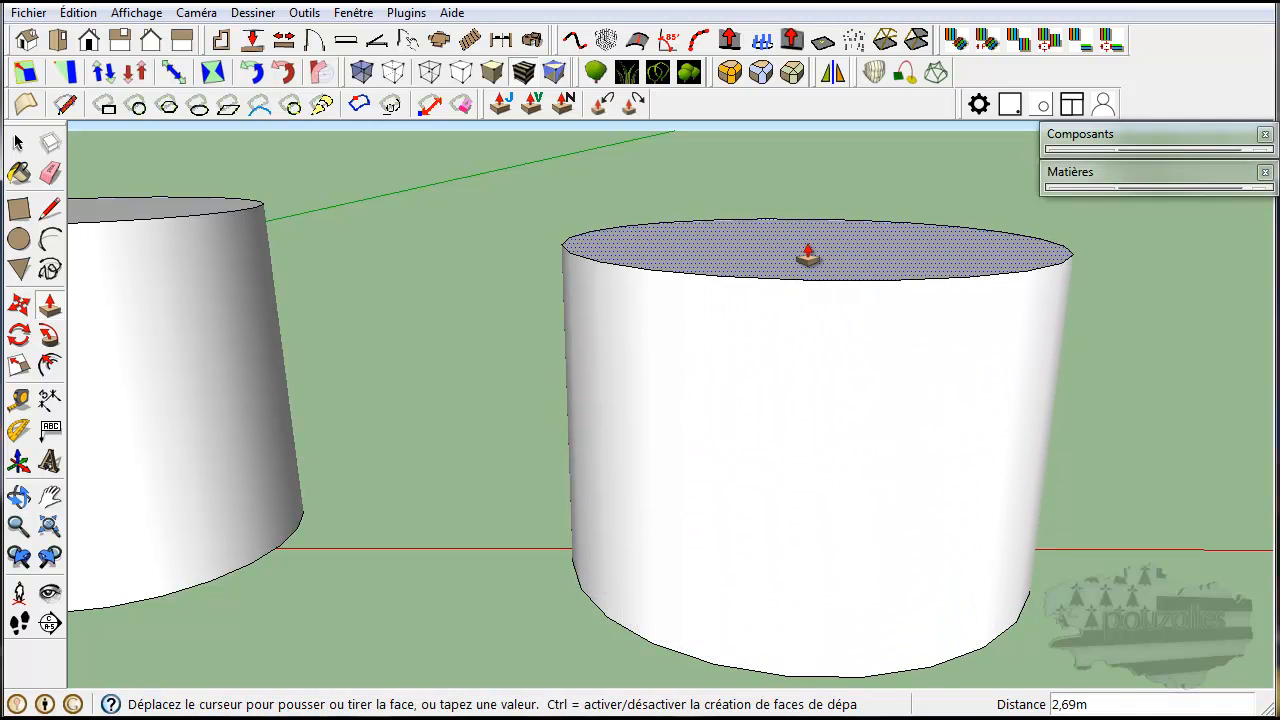
{"action": "left_click", "coordinate": [807, 246]}
Select the entire second cylinder and scale it down by a factor of about 0.61.
{"action": "scroll", "coordinate": [807, 246], "scroll_direction": "down", "scroll_amount": 3}
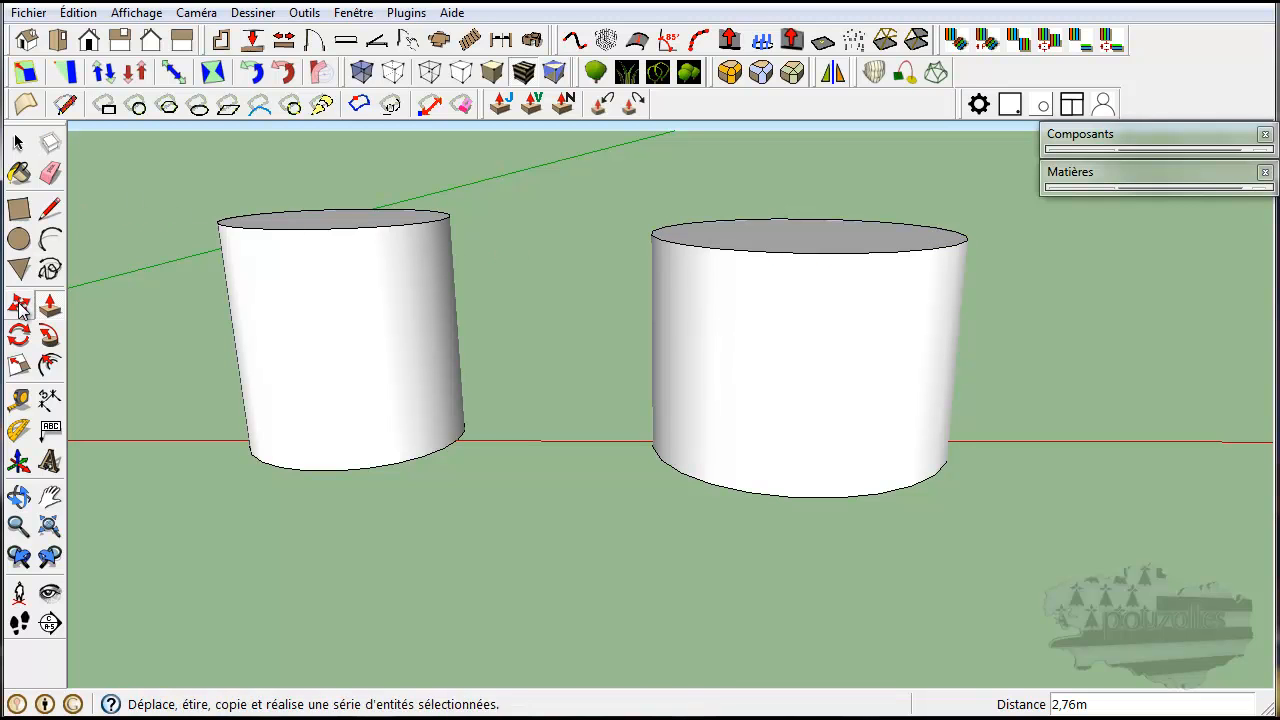
{"action": "left_click", "coordinate": [18, 143]}
{"action": "triple_click", "coordinate": [837, 320]}
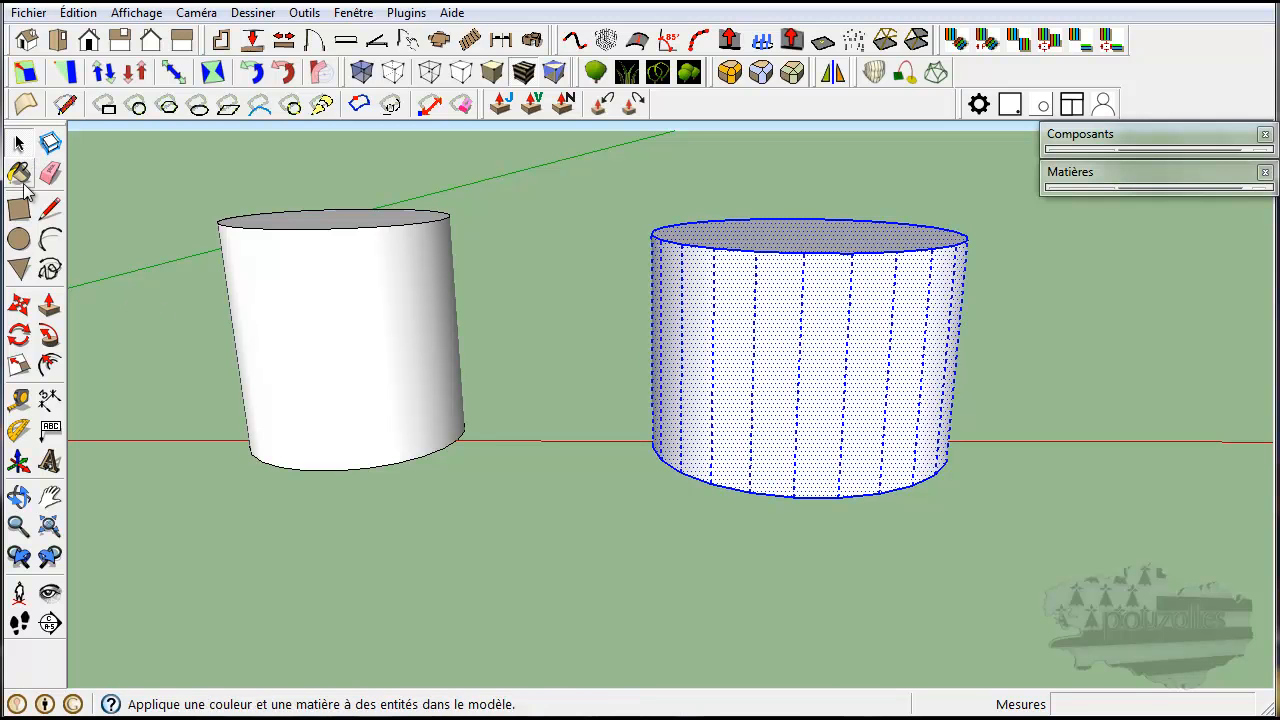
{"action": "left_click", "coordinate": [20, 366]}
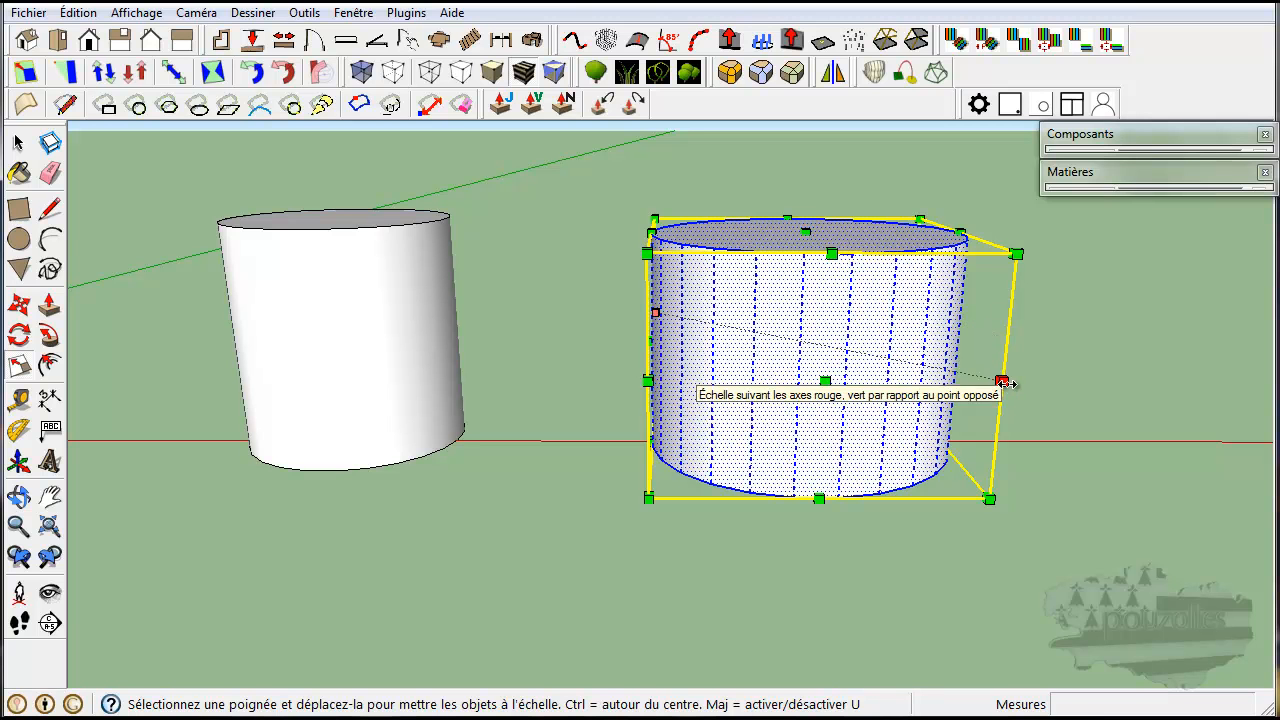
{"action": "left_click_drag", "start_coordinate": [1001, 381], "coordinate": [845, 371]}
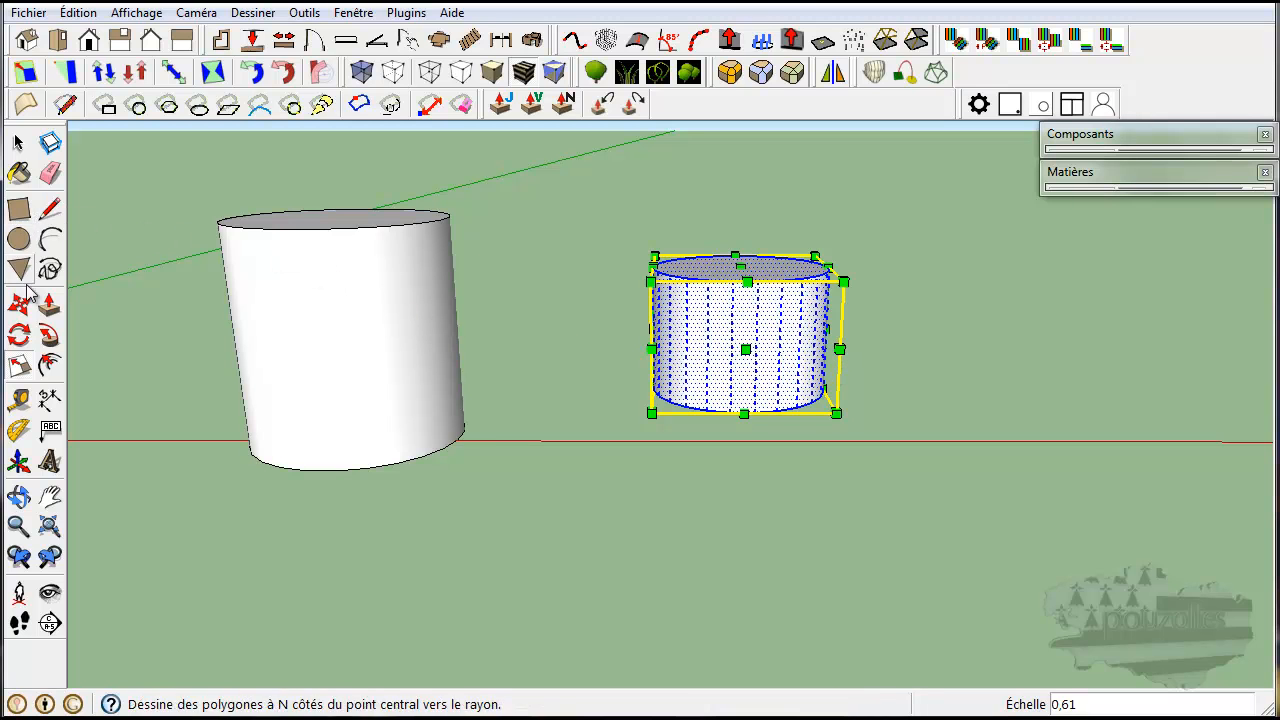
Raise the top face of the scaled cylinder about 1.20 m with Push/Pull.
{"action": "left_click", "coordinate": [50, 307]}
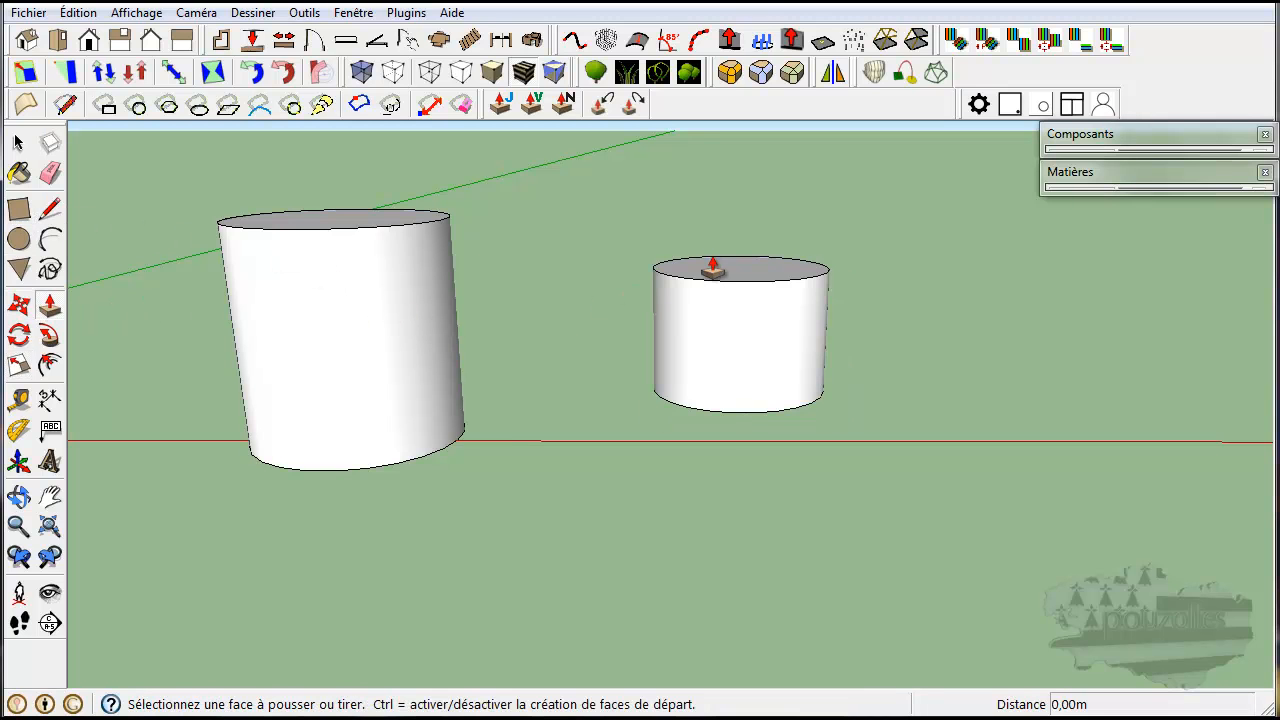
{"action": "left_click_drag", "start_coordinate": [743, 266], "coordinate": [752, 185]}
{"action": "middle_click_drag", "start_coordinate": [743, 228], "coordinate": [746, 360]}
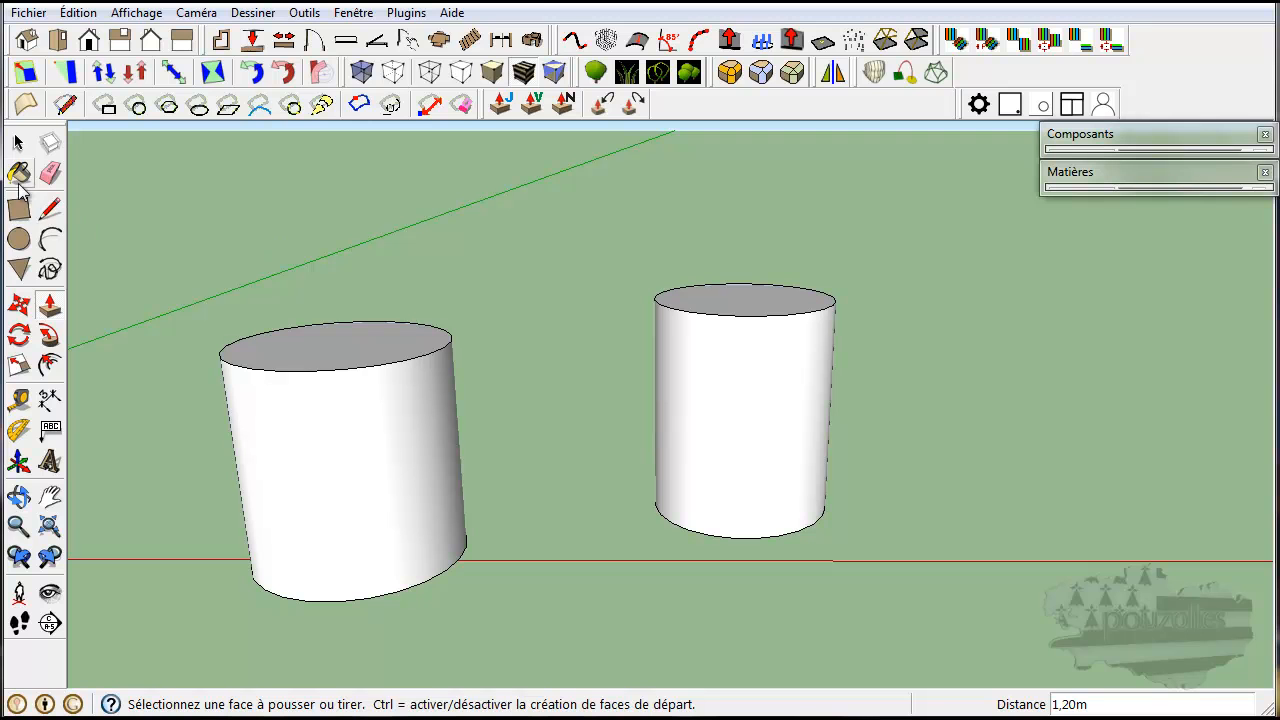
Scale the top face of the second cylinder down to about 0.11 to taper it into a cone.
{"action": "left_click", "coordinate": [18, 143]}
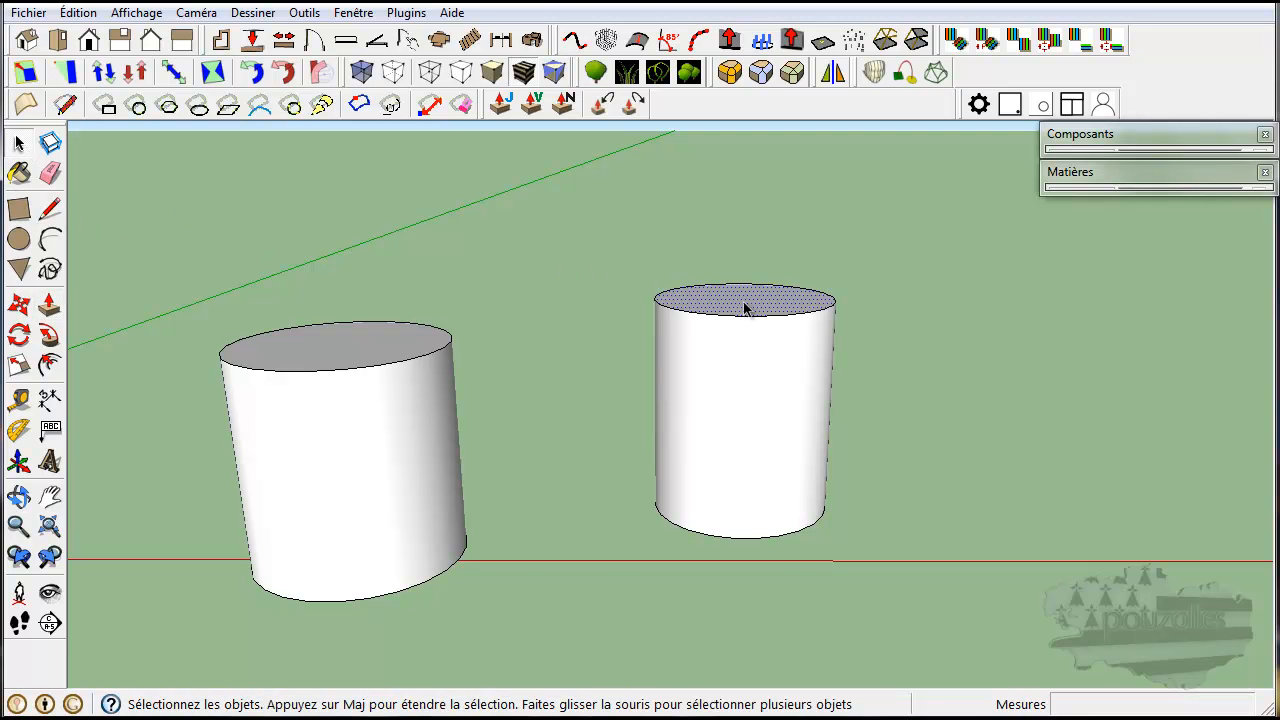
{"action": "middle_click_drag", "start_coordinate": [816, 512], "coordinate": [750, 580]}
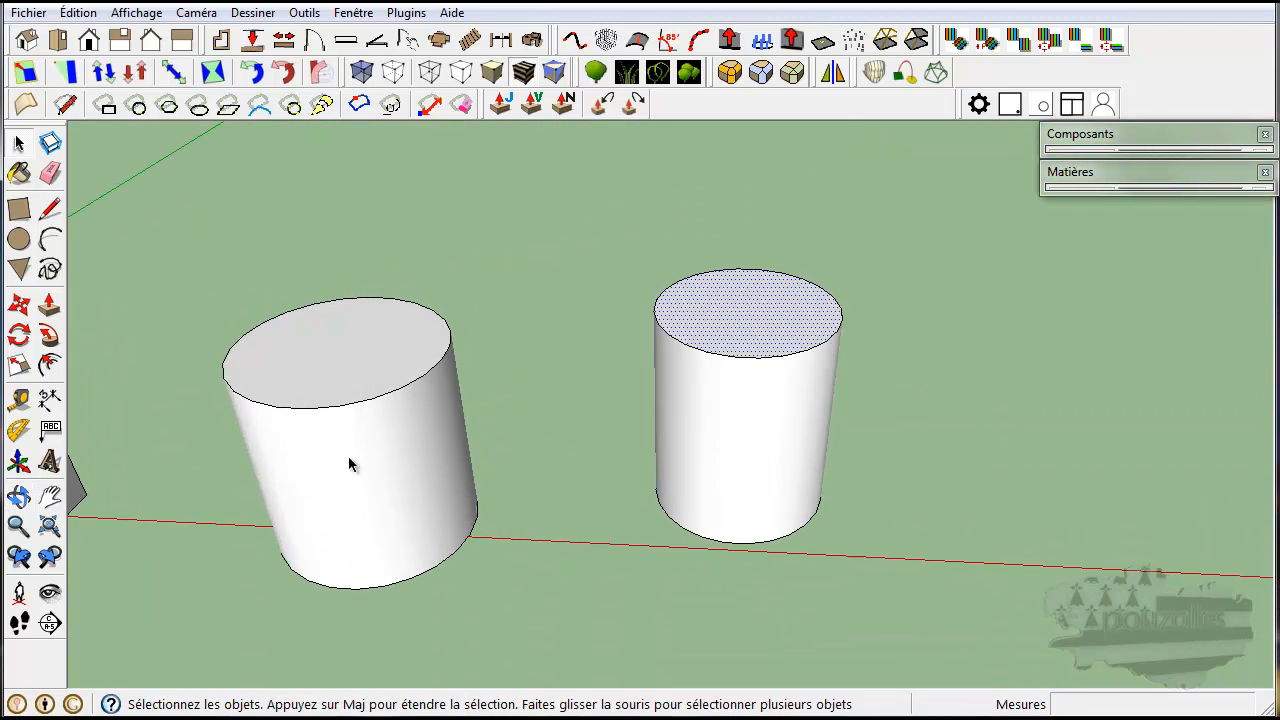
{"action": "left_click", "coordinate": [18, 365]}
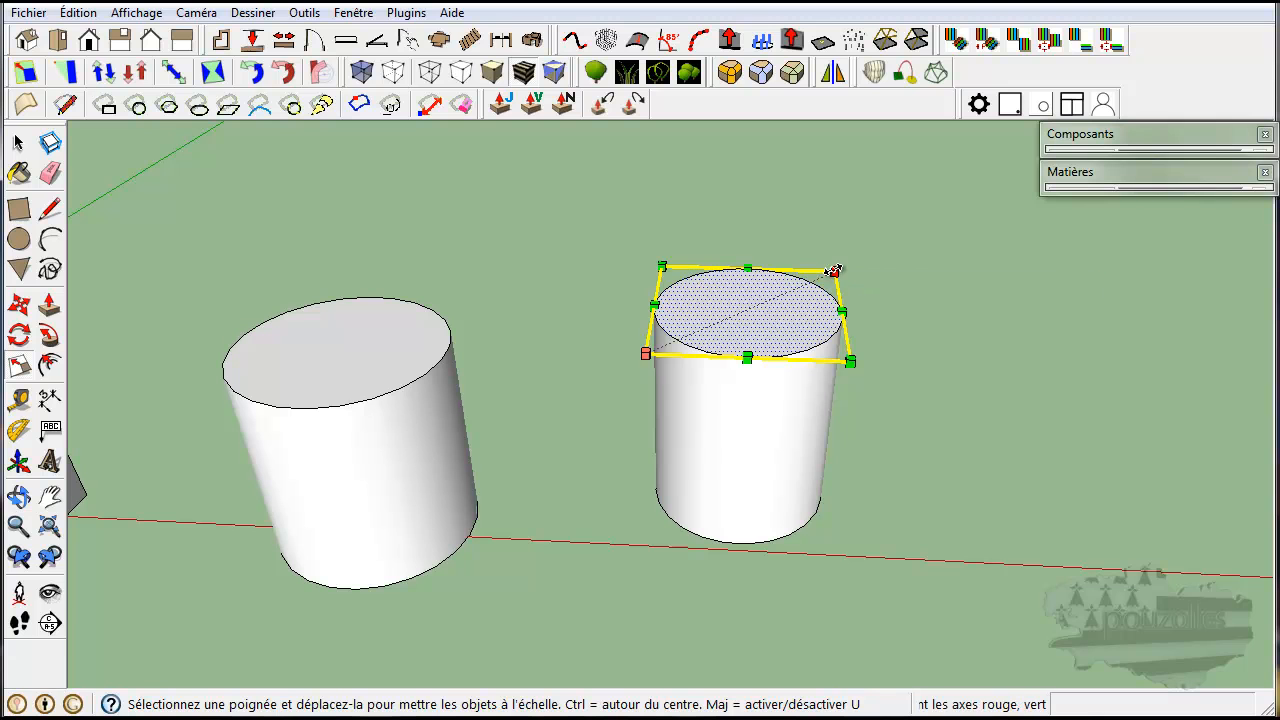
{"action": "left_click_drag", "start_coordinate": [832, 270], "coordinate": [751, 300]}
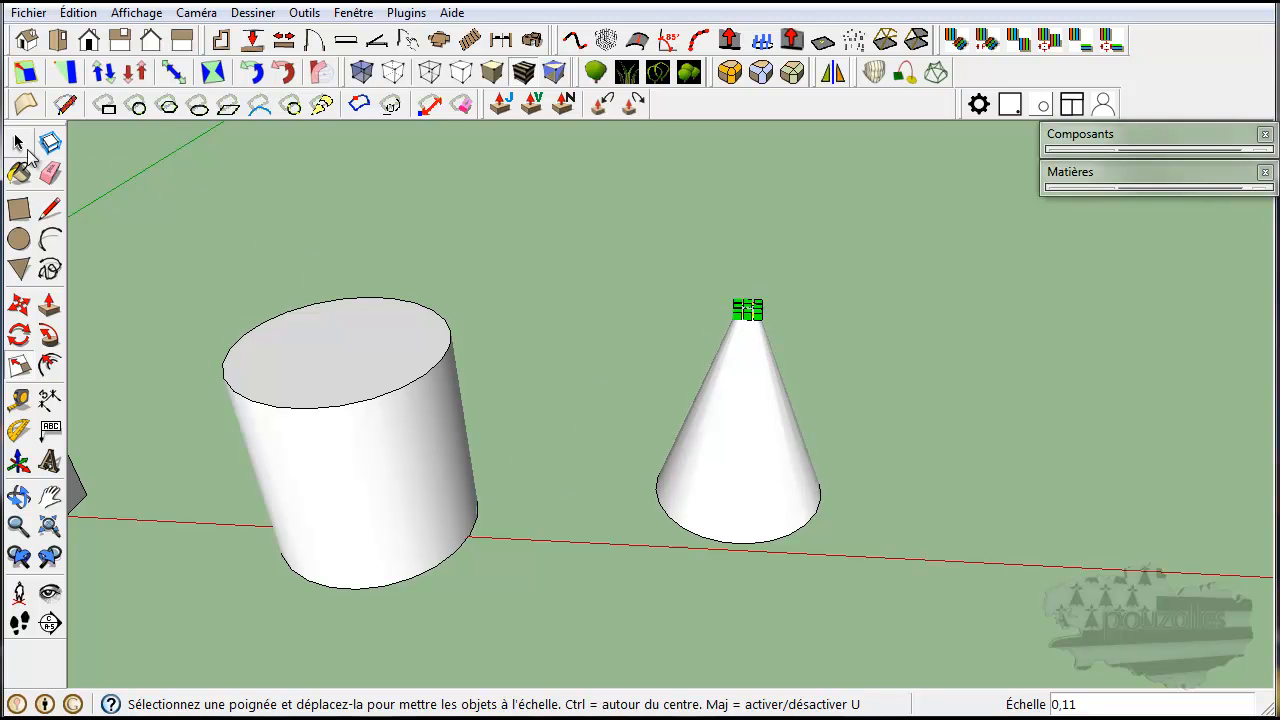
{"action": "left_click", "coordinate": [18, 144]}
Import the bmx-man-bike-car-crash image as a texture and map it across the wall's front face, from its lower corner to the opposite upper corner.
{"action": "middle_click_drag", "start_coordinate": [267, 465], "coordinate": [941, 498]}
{"action": "middle_click_drag", "start_coordinate": [507, 513], "coordinate": [722, 305]}
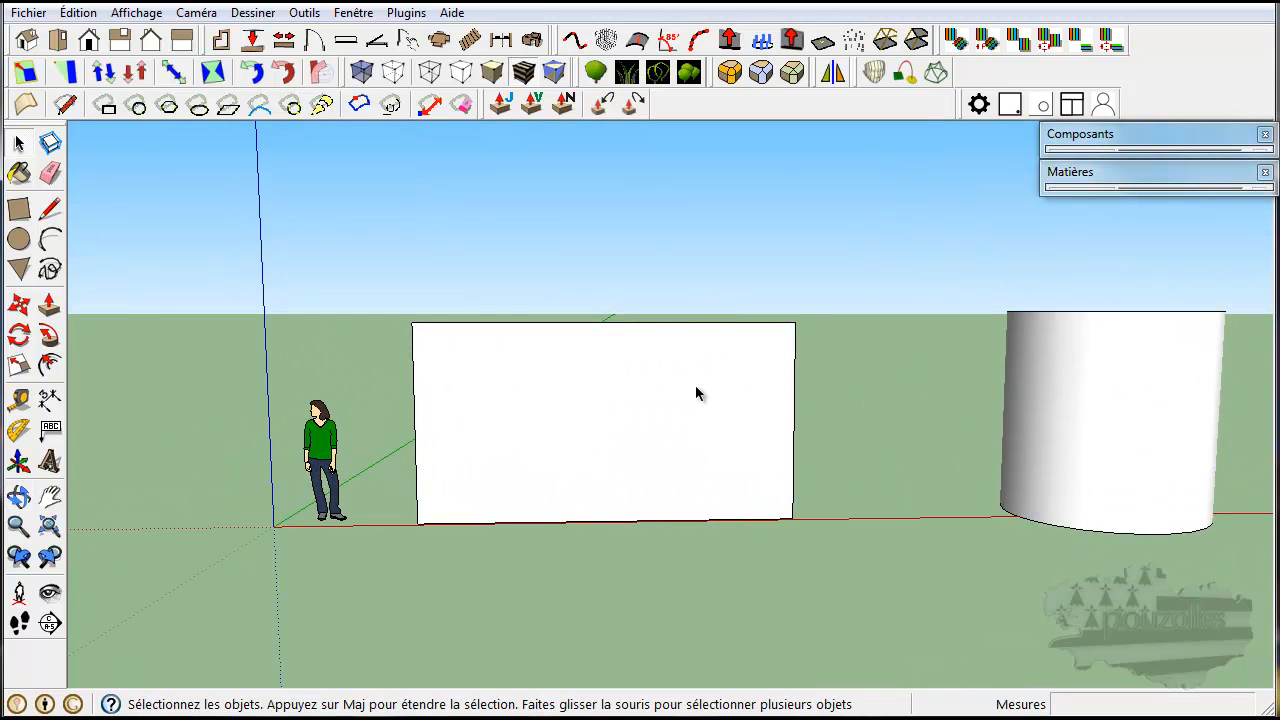
{"action": "scroll", "coordinate": [697, 391], "scroll_direction": "up", "scroll_amount": 5}
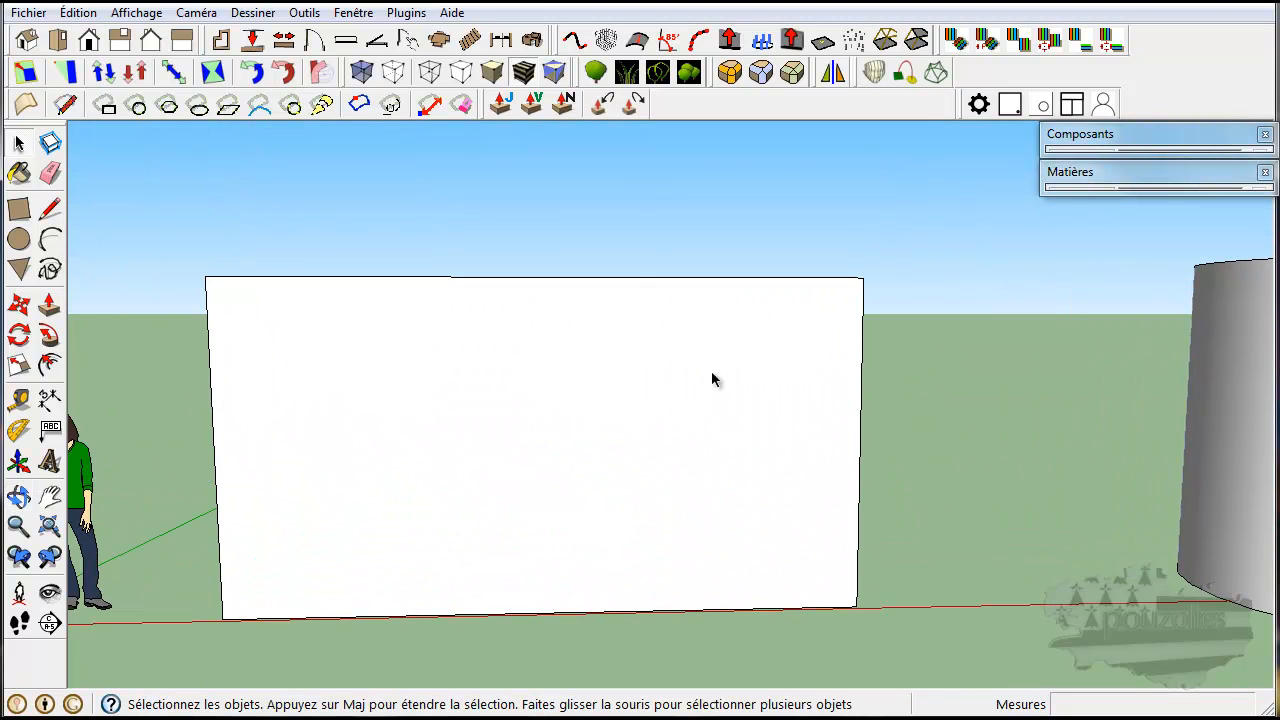
{"action": "left_click", "coordinate": [30, 13]}
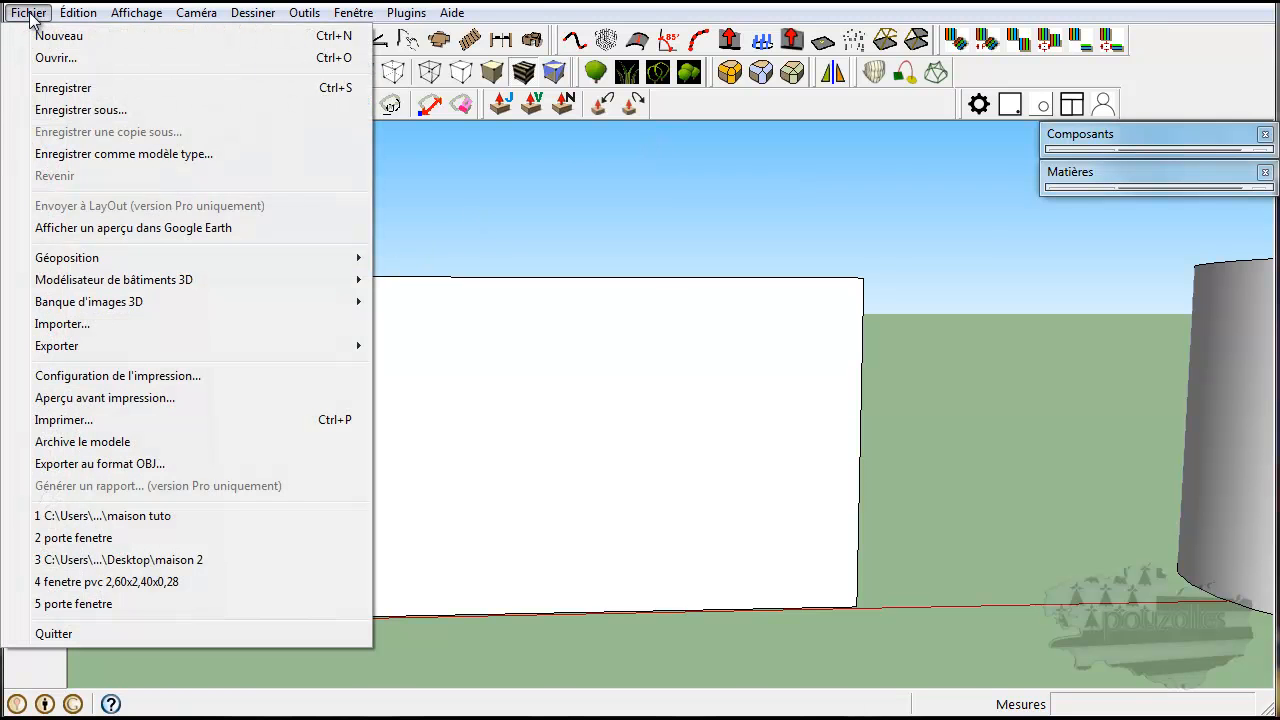
{"action": "left_click", "coordinate": [80, 324]}
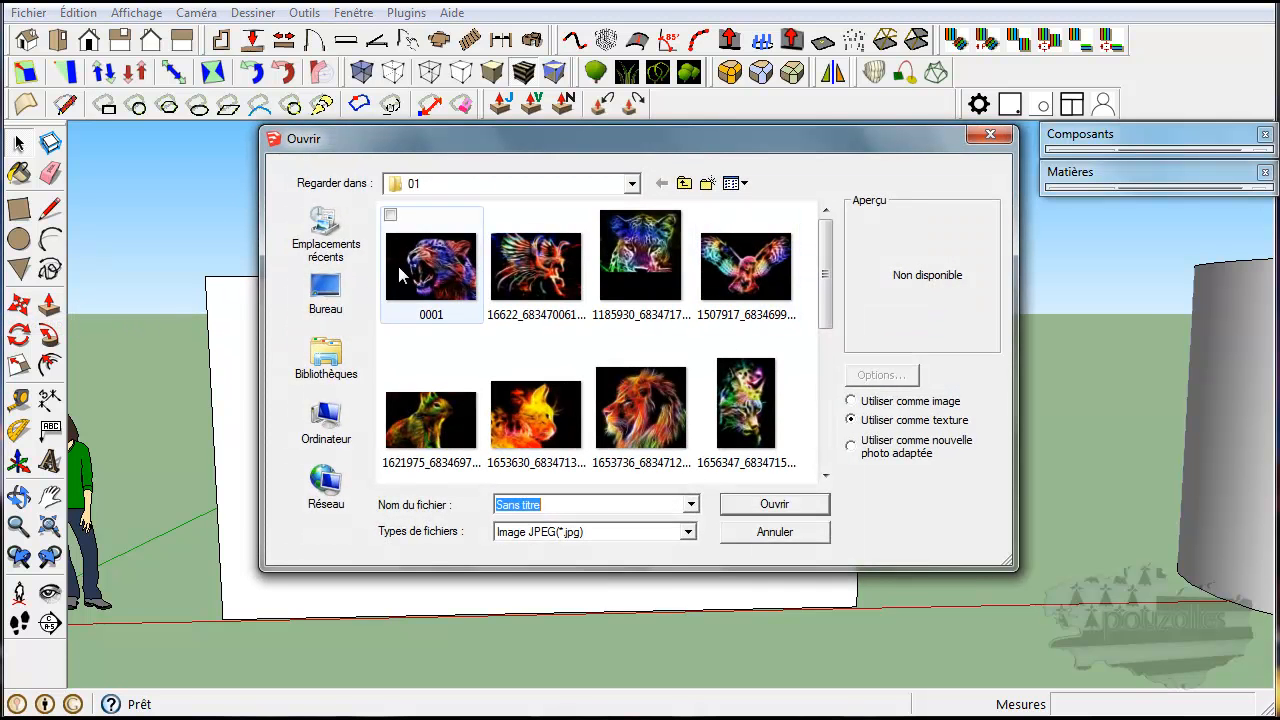
{"action": "left_click_drag", "start_coordinate": [822, 283], "coordinate": [820, 424]}
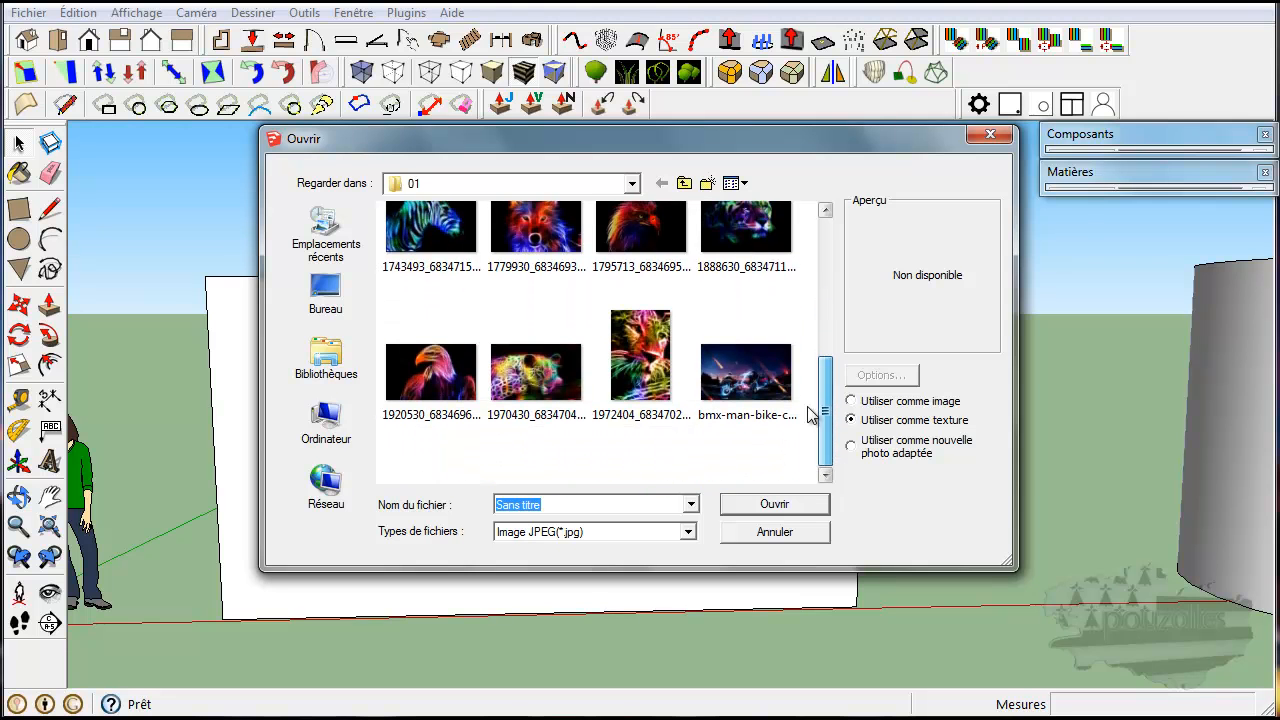
{"action": "left_click", "coordinate": [752, 376]}
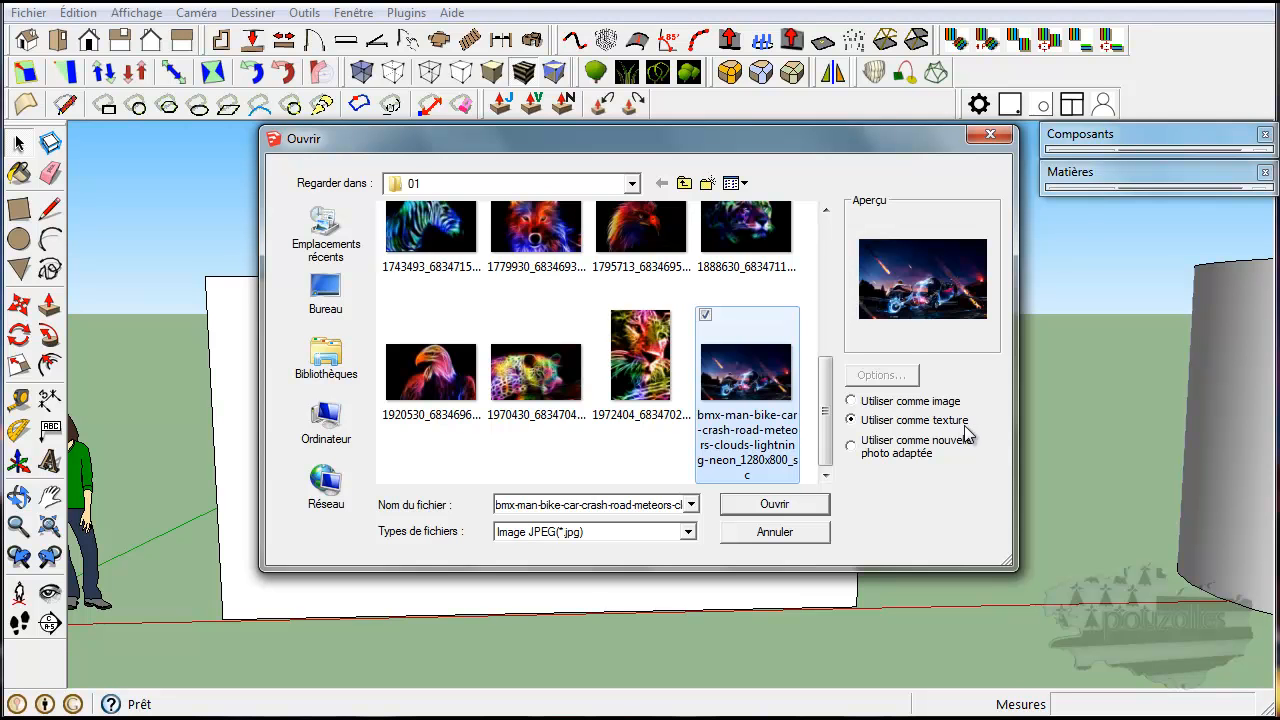
{"action": "left_click", "coordinate": [778, 505]}
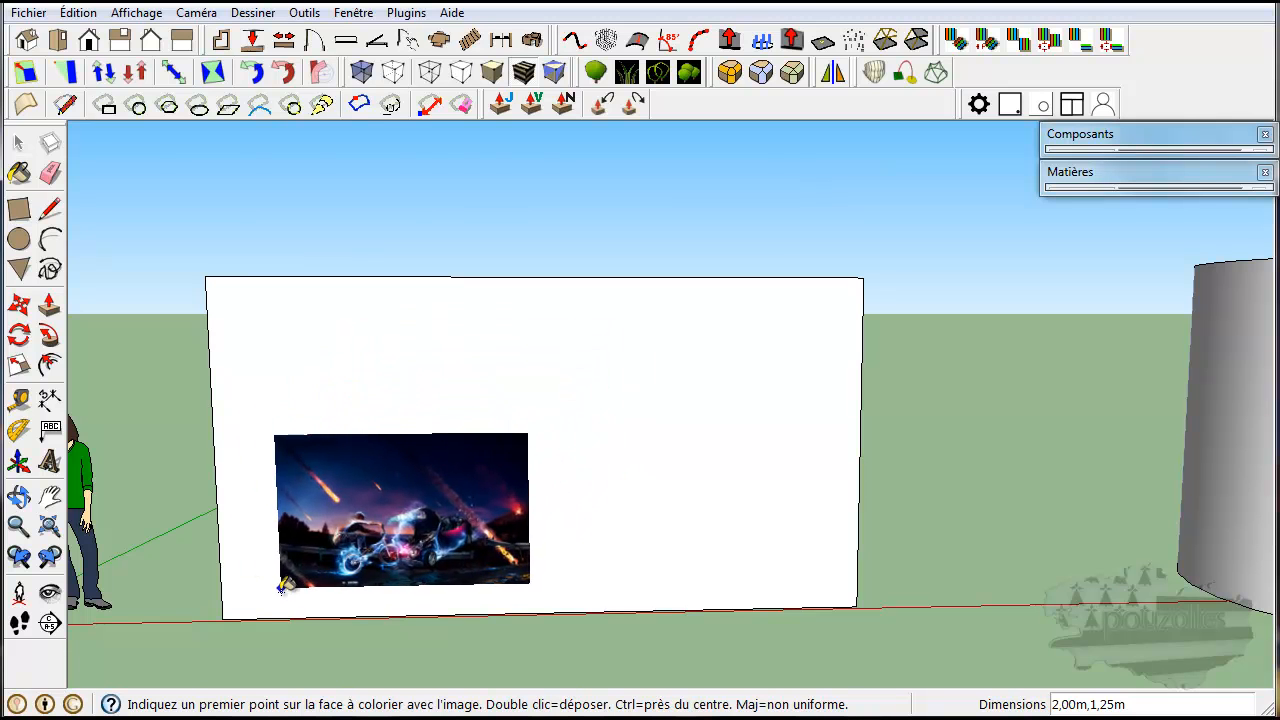
{"action": "left_click", "coordinate": [221, 618]}
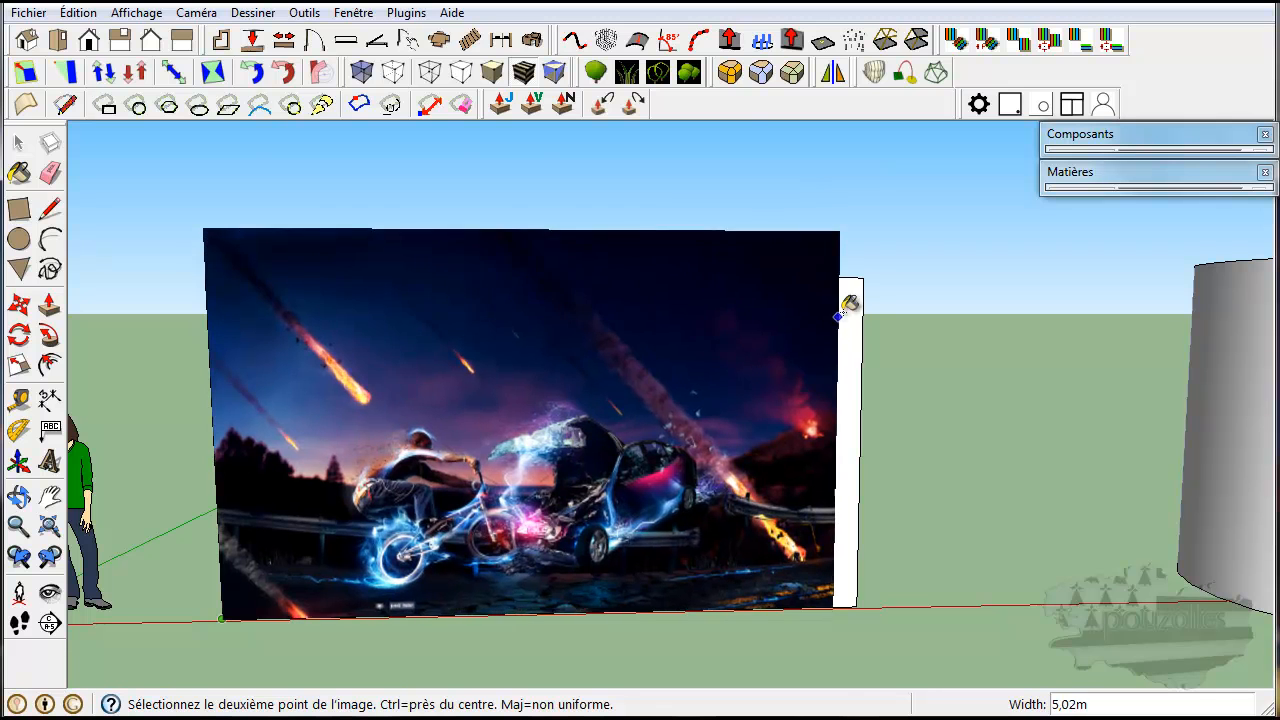
{"action": "left_click", "coordinate": [865, 278]}
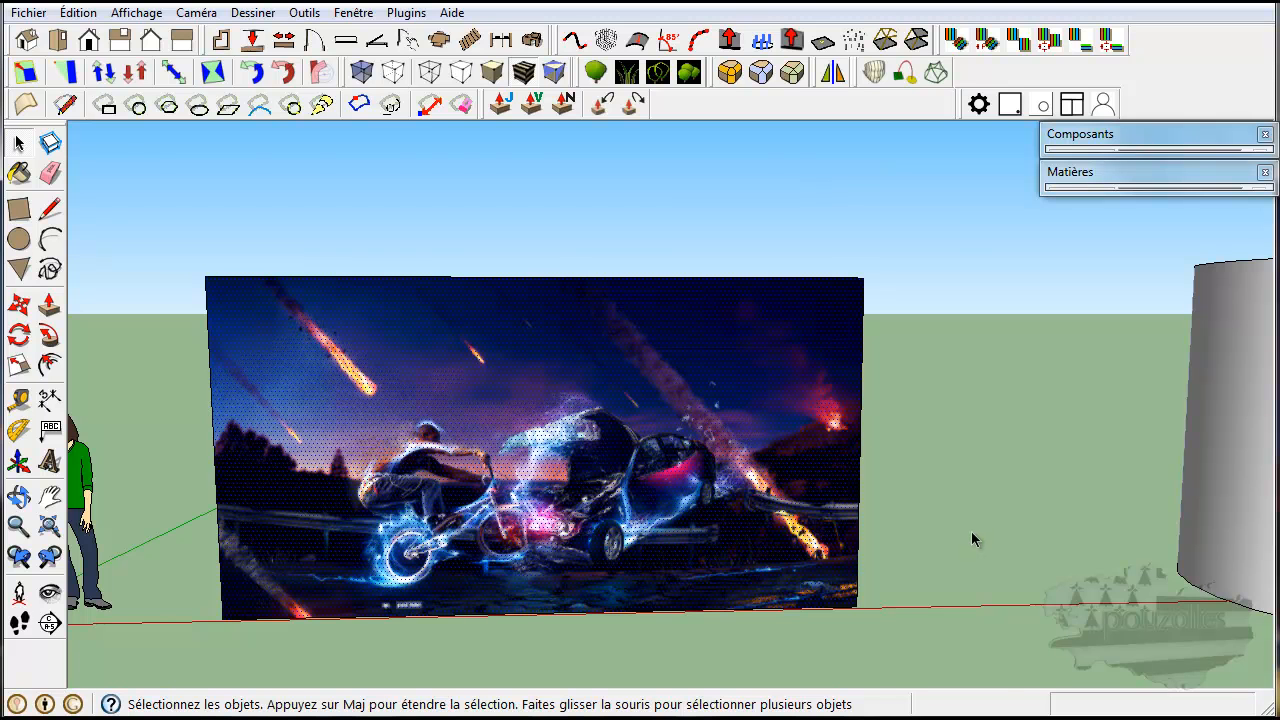
Import the neon owl image (1507917) as a texture and place it on the side of the cylinder from base to rim, about 2.92 m high.
{"action": "scroll", "coordinate": [971, 531], "scroll_direction": "down", "scroll_amount": 3}
{"action": "scroll", "coordinate": [971, 534], "scroll_direction": "down", "scroll_amount": 2}
{"action": "scroll", "coordinate": [970, 537], "scroll_direction": "down", "scroll_amount": 2}
{"action": "middle_click_drag", "start_coordinate": [968, 534], "coordinate": [358, 522]}
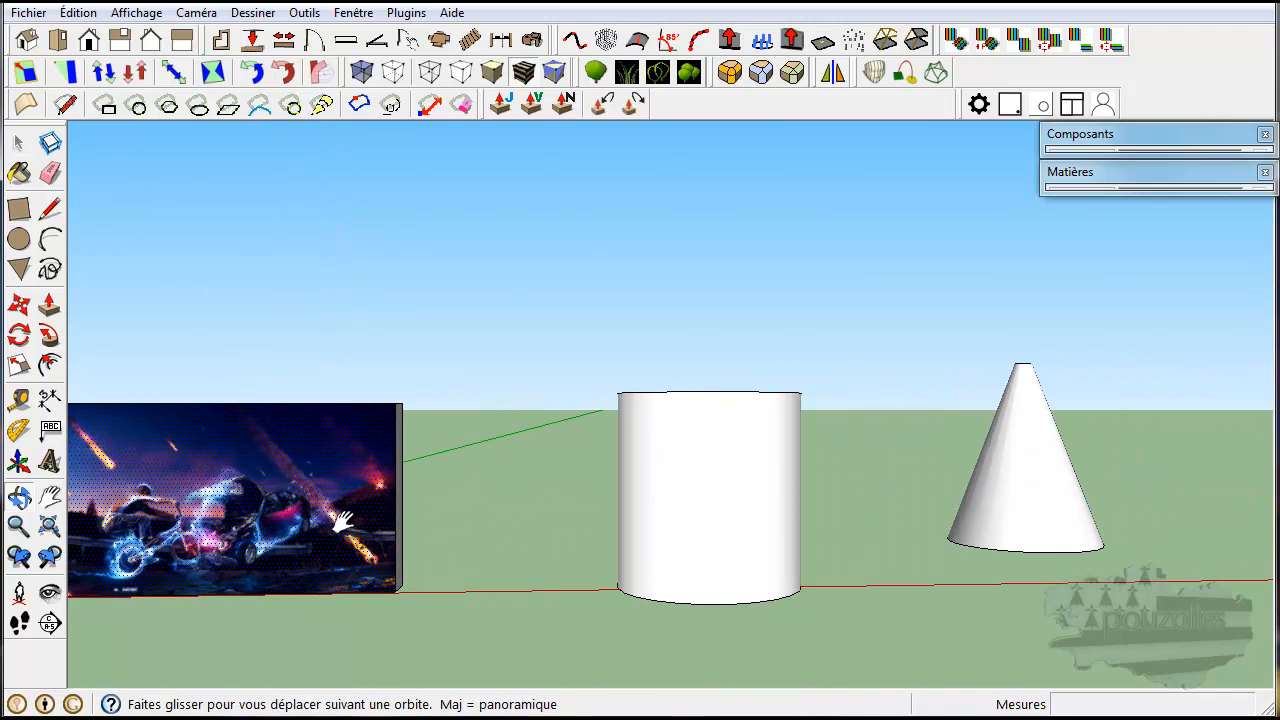
{"action": "left_click", "coordinate": [28, 13]}
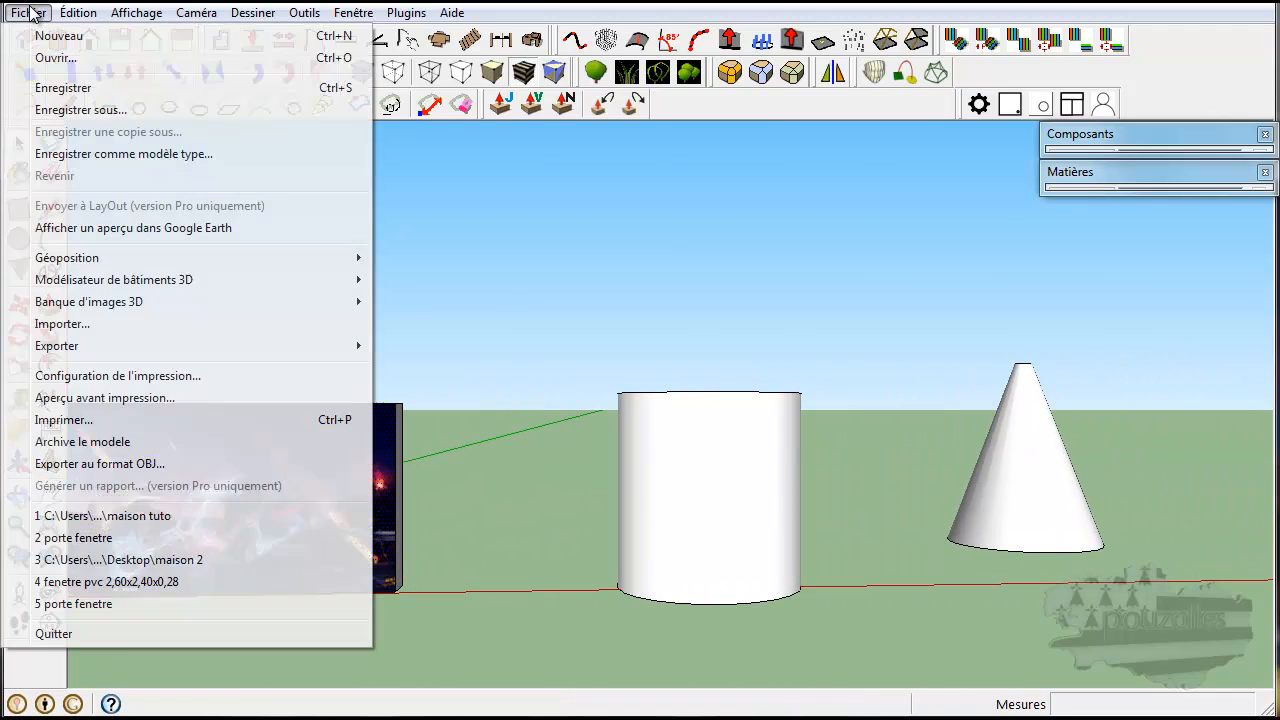
{"action": "left_click", "coordinate": [55, 325]}
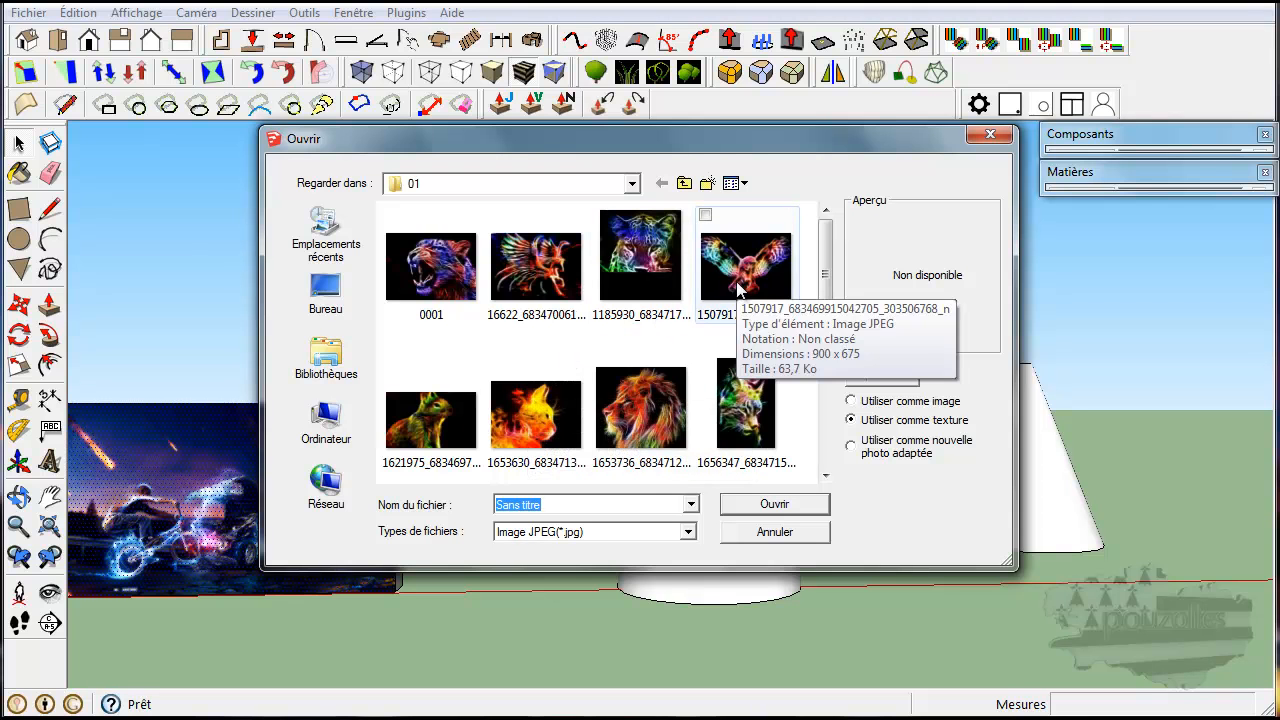
{"action": "left_click", "coordinate": [770, 285]}
{"action": "left_click", "coordinate": [775, 507]}
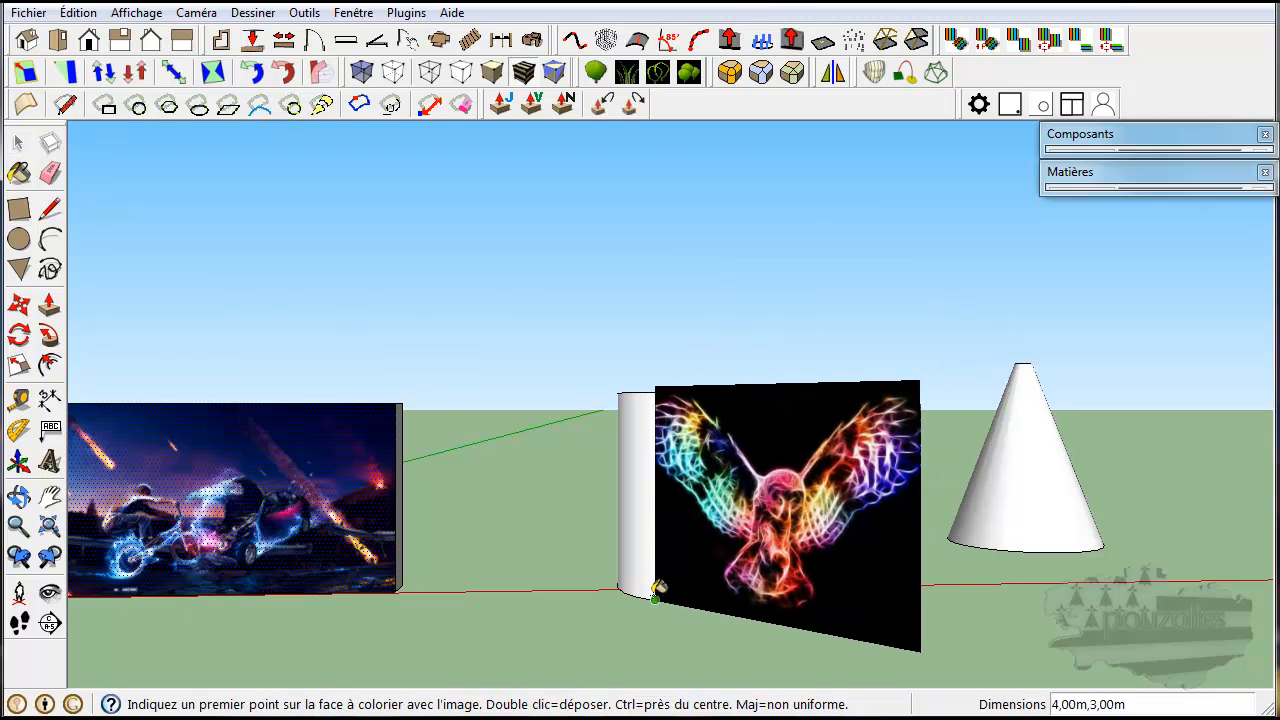
{"action": "left_click", "coordinate": [655, 596]}
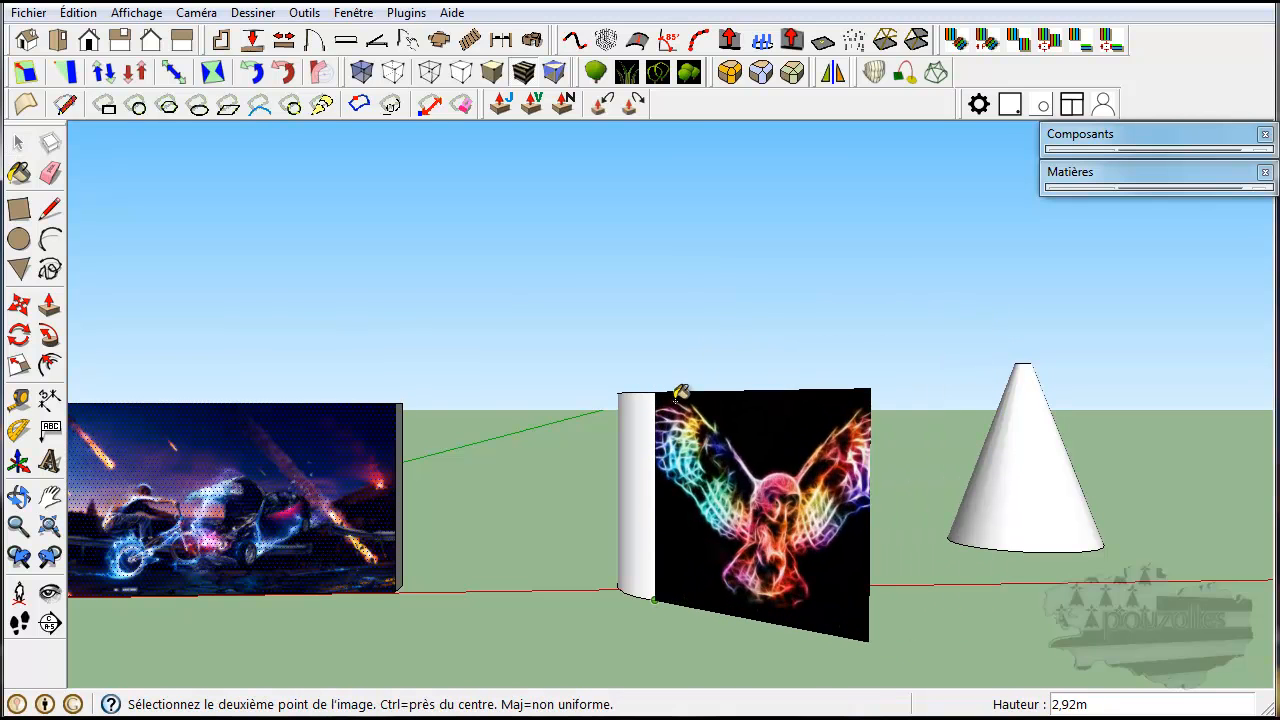
{"action": "key", "text": "Escape"}
Turn on the display of hidden geometry to reveal the facets of the cylinder and cone.
{"action": "key", "text": "o"}
{"action": "left_click_drag", "start_coordinate": [690, 487], "coordinate": [745, 532]}
{"action": "key", "text": "space"}
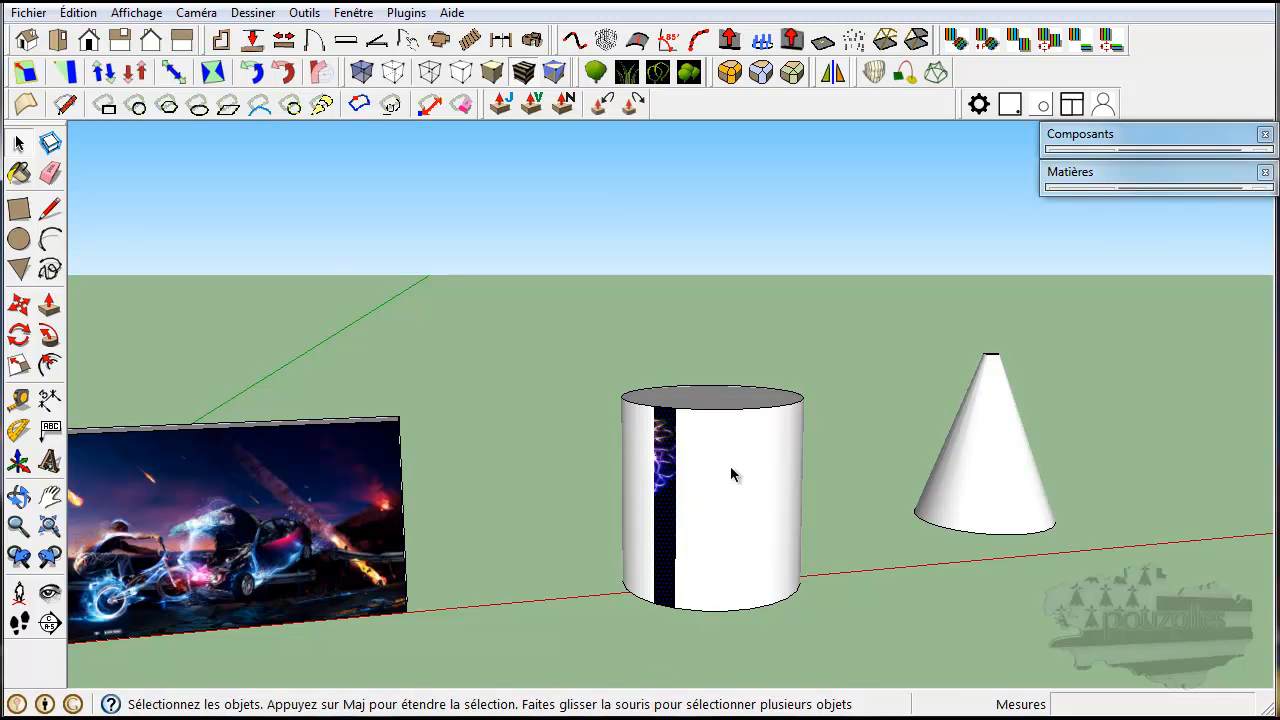
{"action": "left_click", "coordinate": [135, 13]}
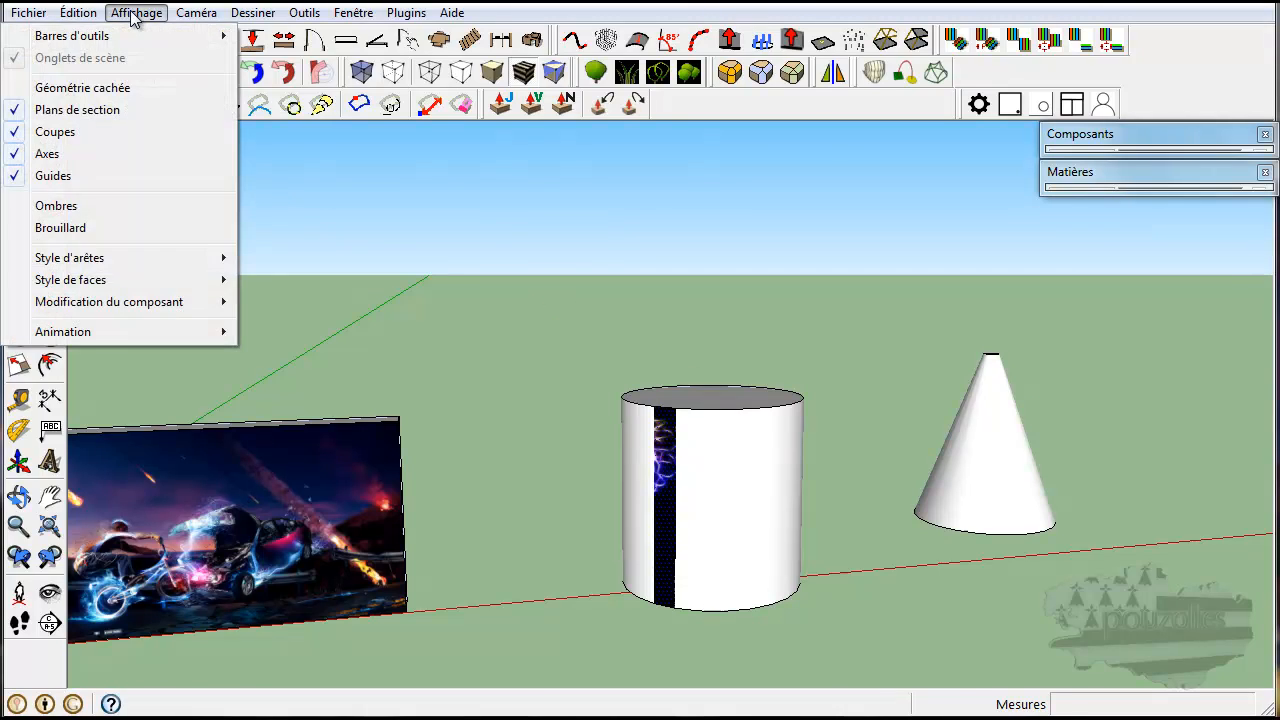
{"action": "left_click", "coordinate": [92, 88]}
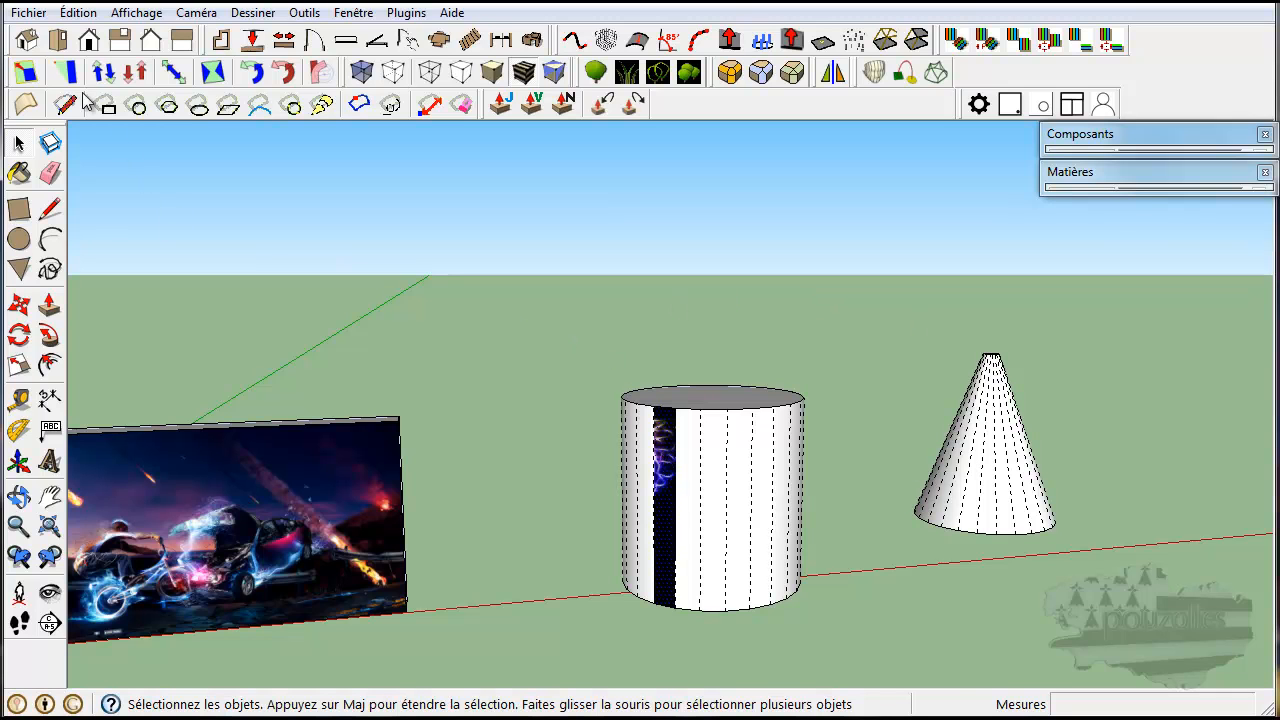
Import the neon lion image (1653736) as a texture and place it on one cone facet from base to tip, about 3.08 m high.
{"action": "left_click", "coordinate": [28, 13]}
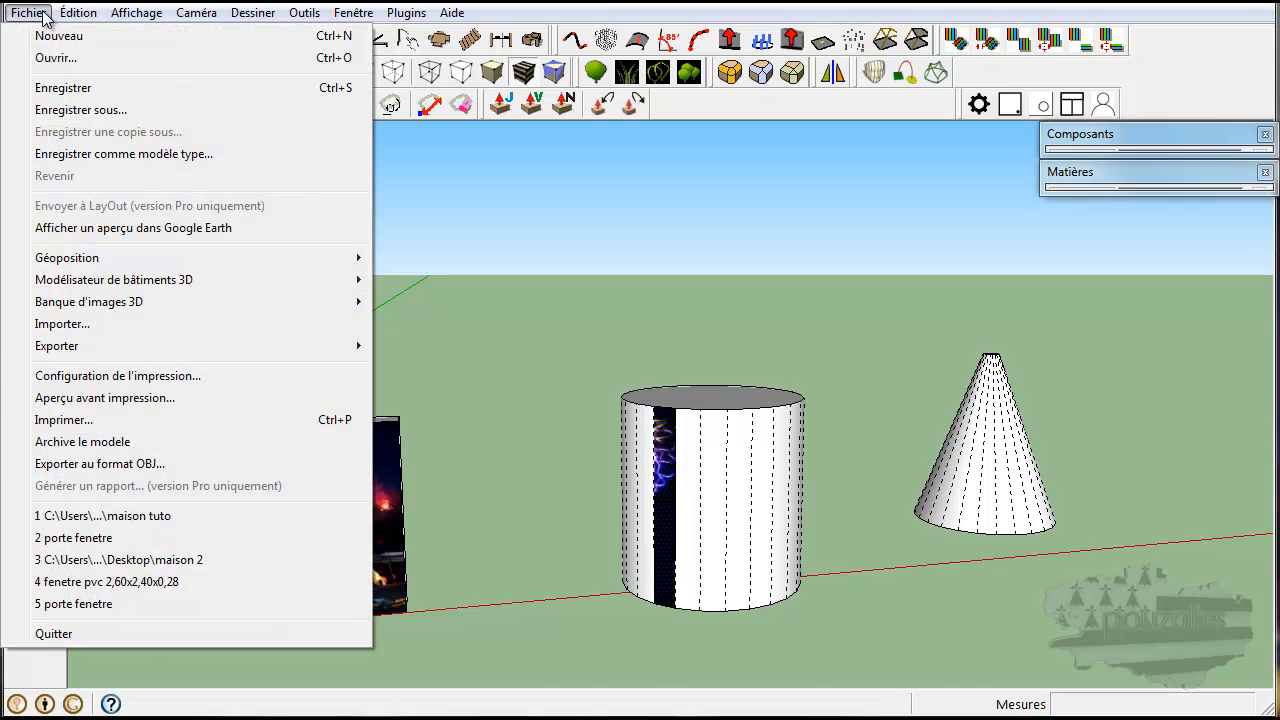
{"action": "left_click", "coordinate": [67, 330]}
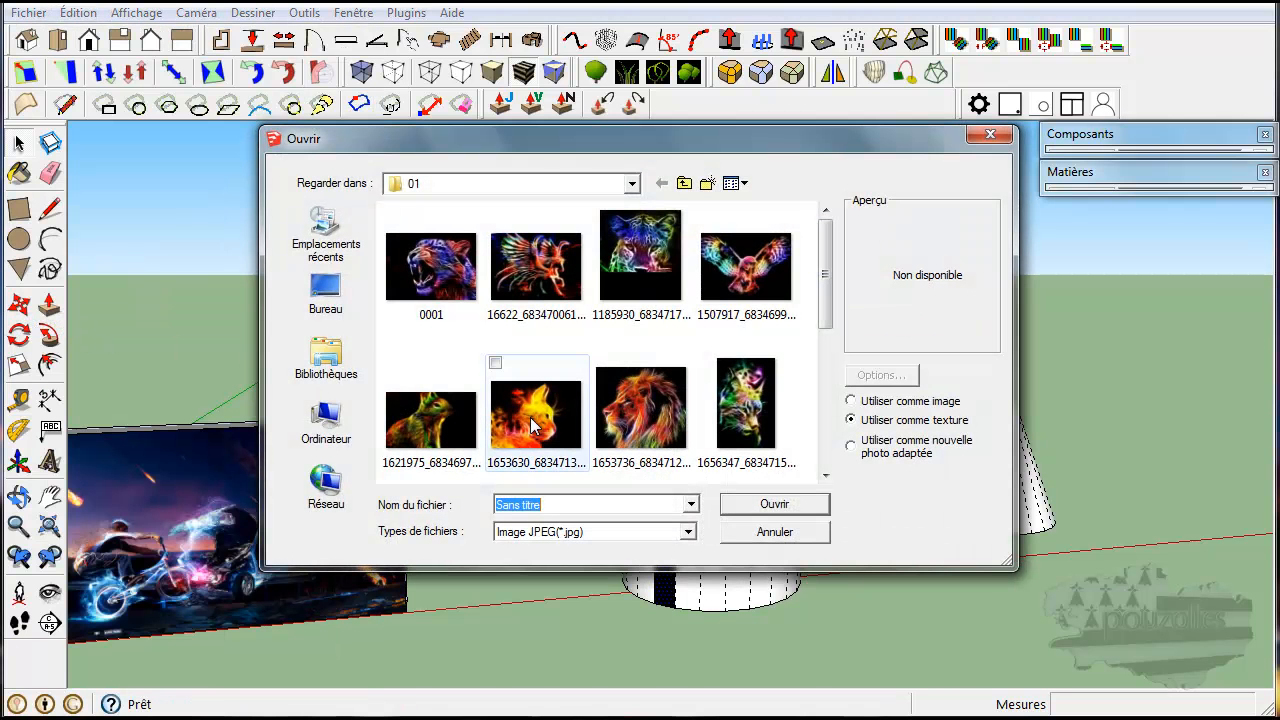
{"action": "double_click", "coordinate": [640, 425]}
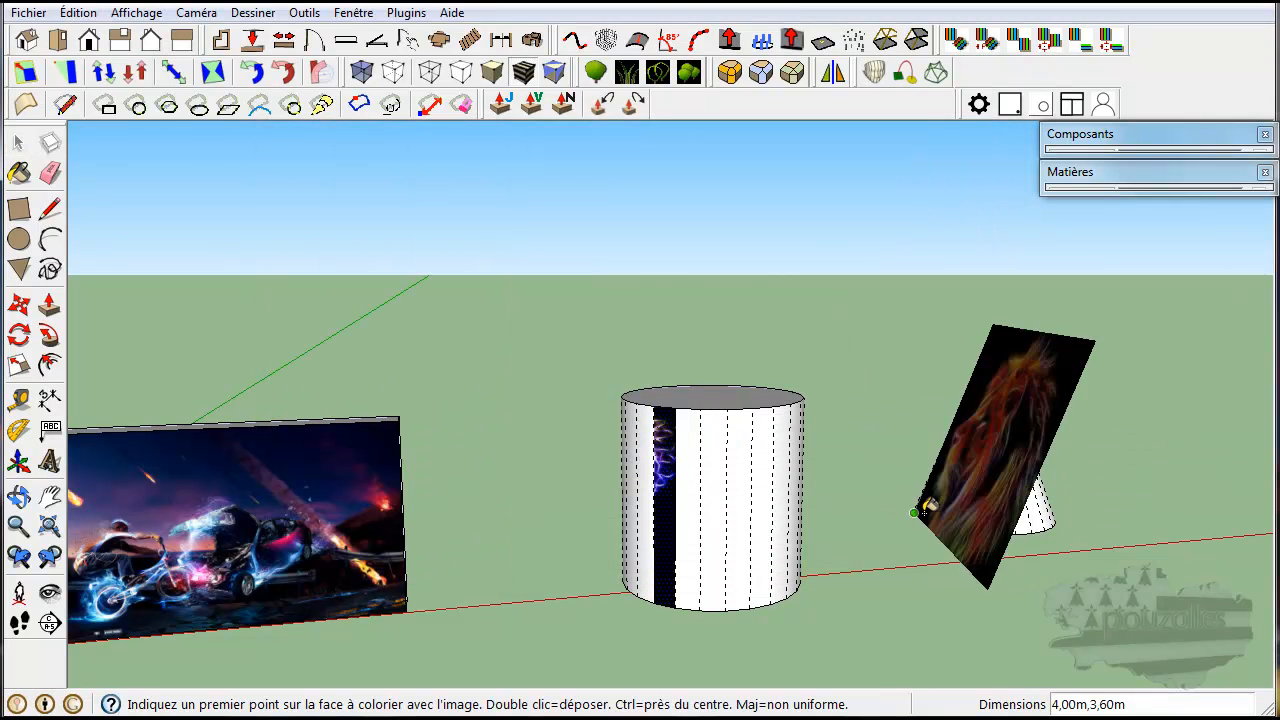
{"action": "left_click", "coordinate": [926, 520]}
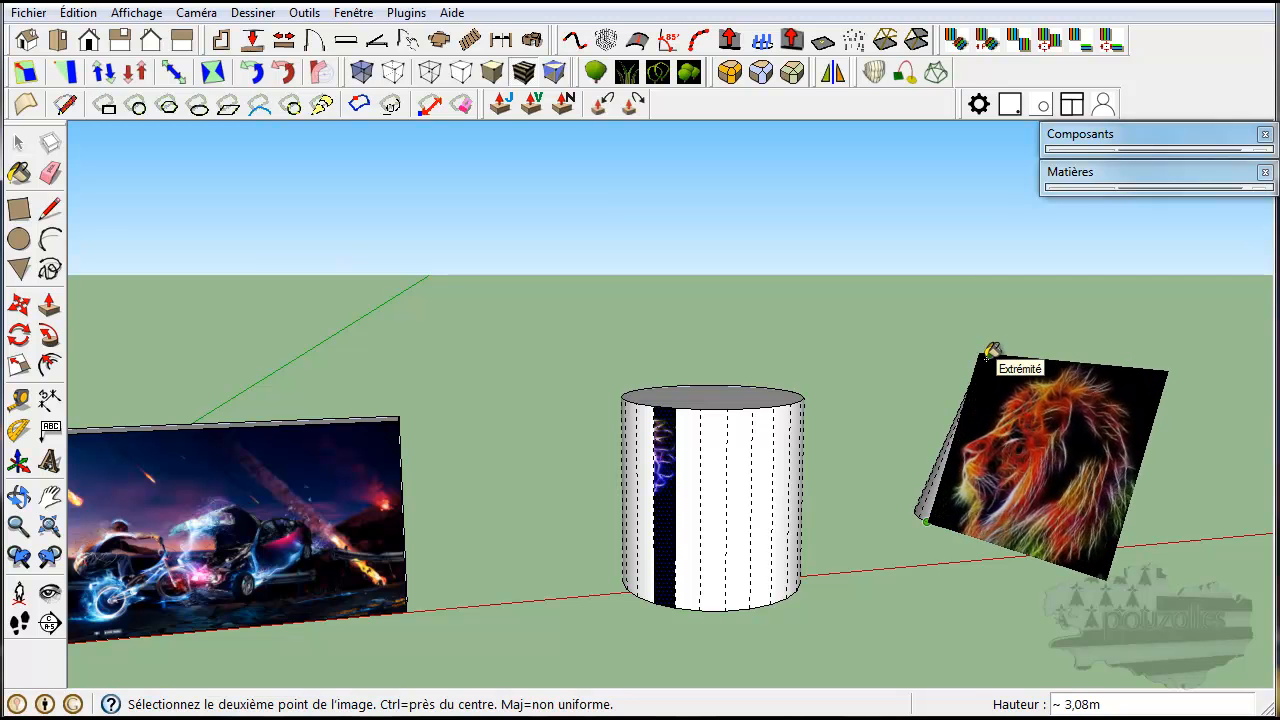
{"action": "left_click", "coordinate": [991, 352]}
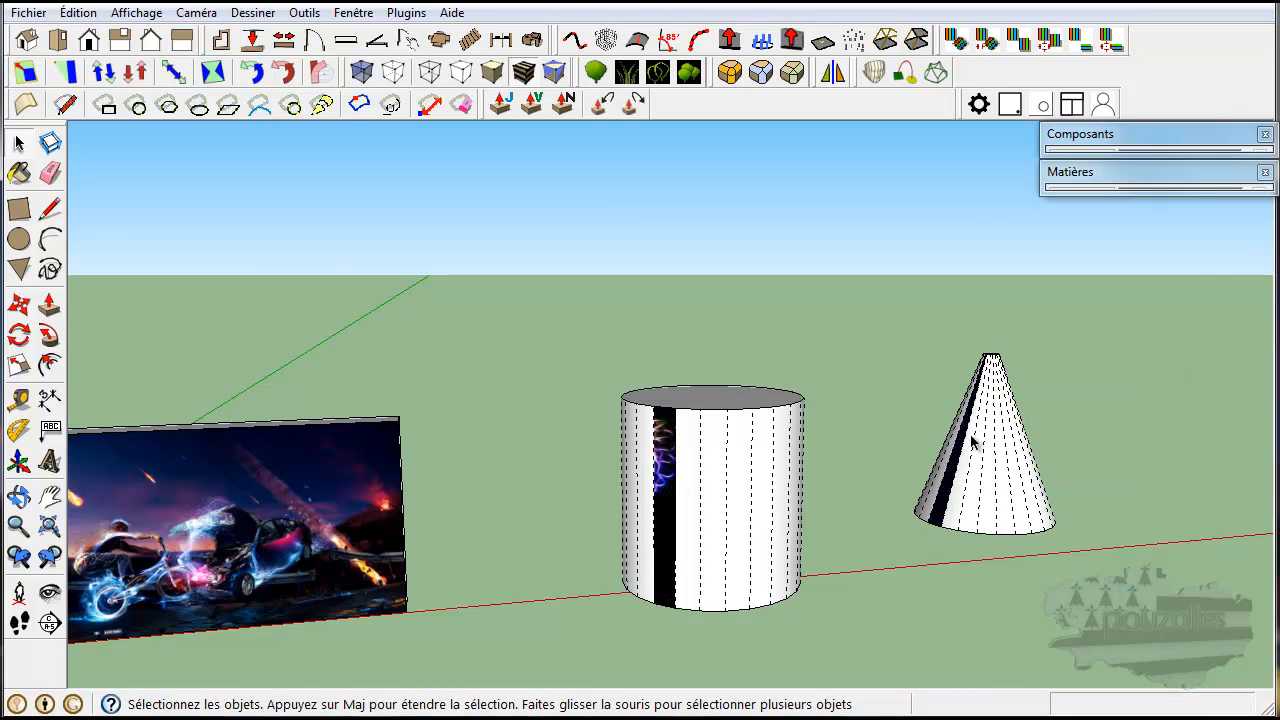
Pick the owl image texture (1507917) from the materials used in the model for painting.
{"action": "scroll", "coordinate": [940, 497], "scroll_direction": "up", "scroll_amount": 3}
{"action": "scroll", "coordinate": [942, 498], "scroll_direction": "down", "scroll_amount": 4}
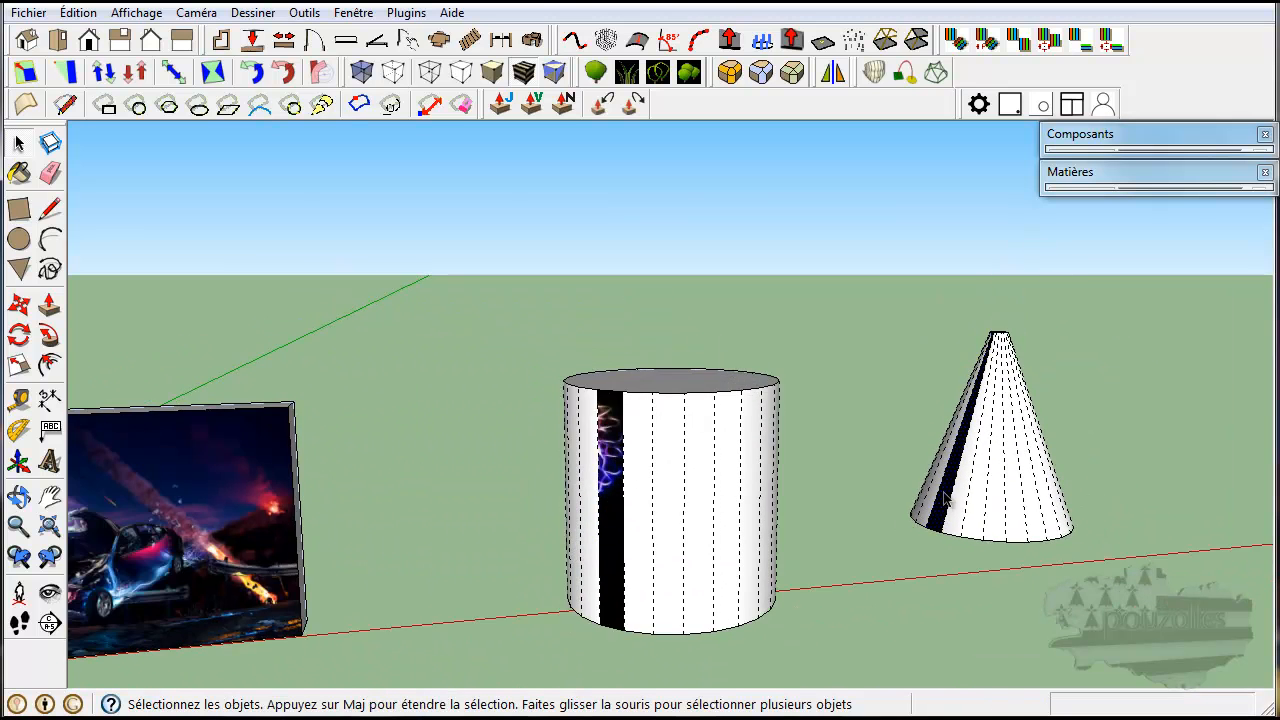
{"action": "scroll", "coordinate": [943, 497], "scroll_direction": "down", "scroll_amount": 3}
{"action": "scroll", "coordinate": [941, 498], "scroll_direction": "up", "scroll_amount": 4}
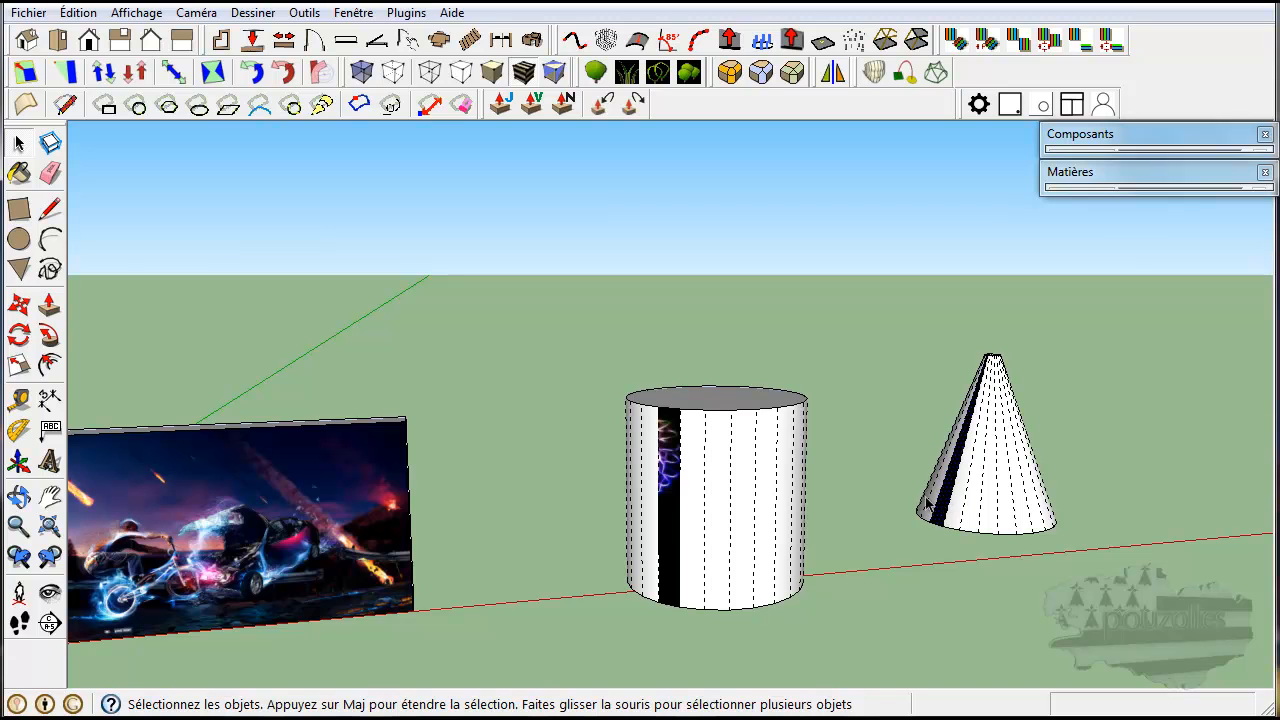
{"action": "left_click", "coordinate": [1148, 173]}
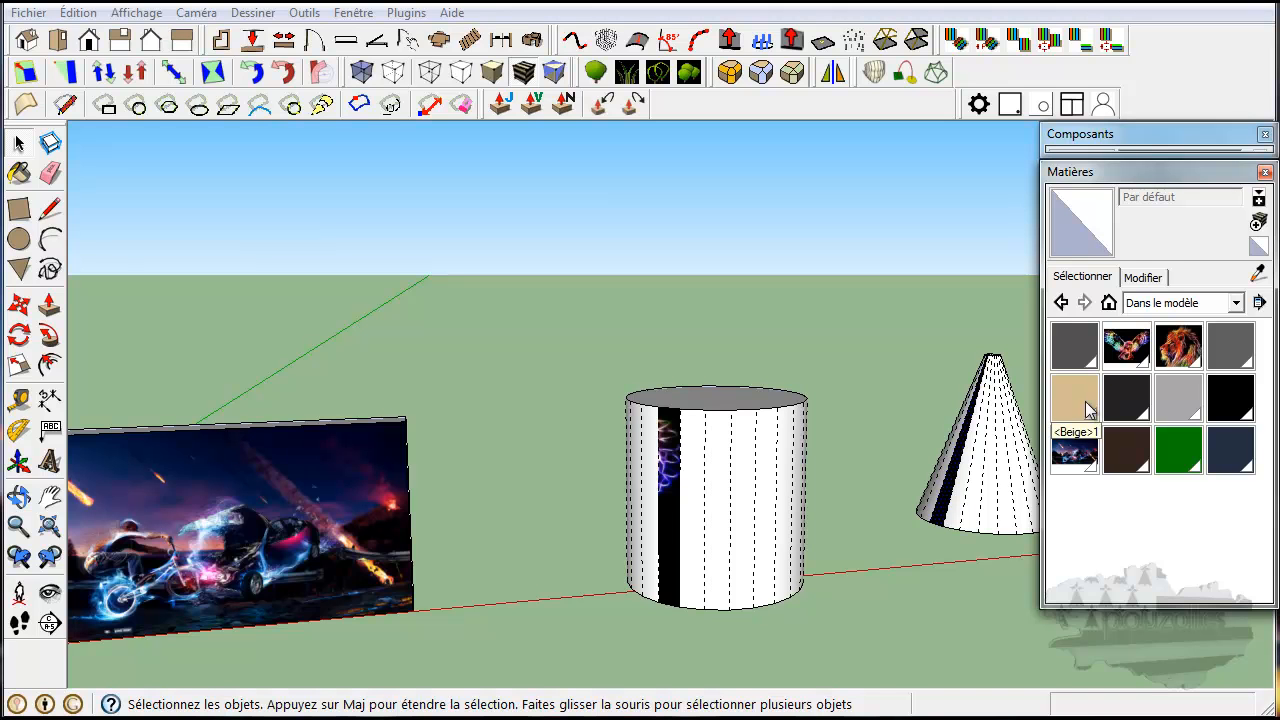
{"action": "left_click", "coordinate": [1128, 358]}
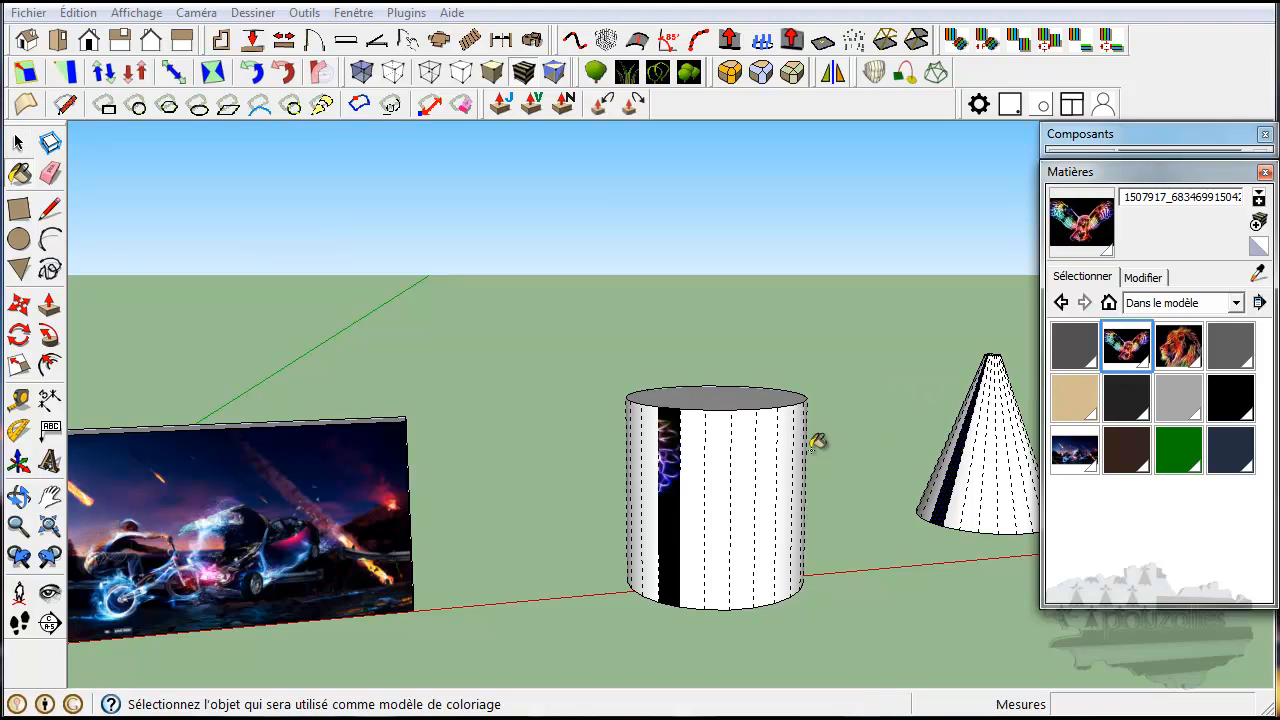
Paint several individual facets of the cylinder's side one by one with the owl texture.
{"action": "left_click", "coordinate": [727, 489]}
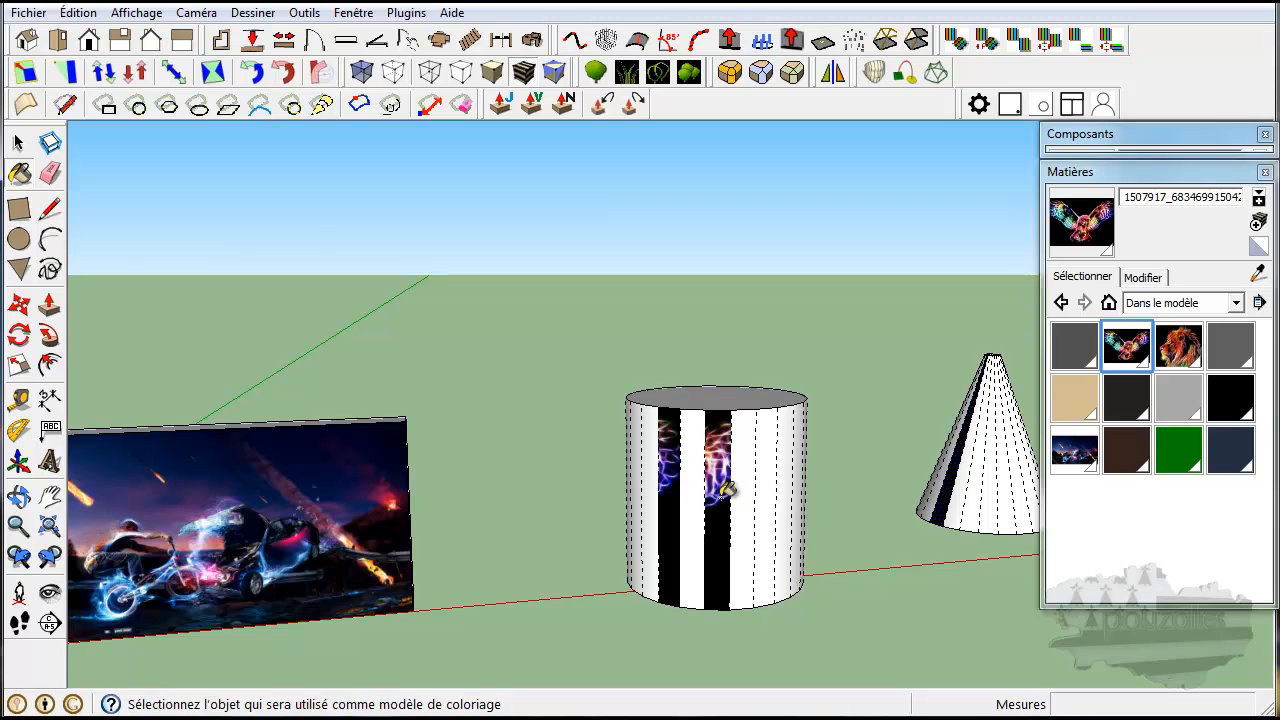
{"action": "left_click", "coordinate": [698, 494]}
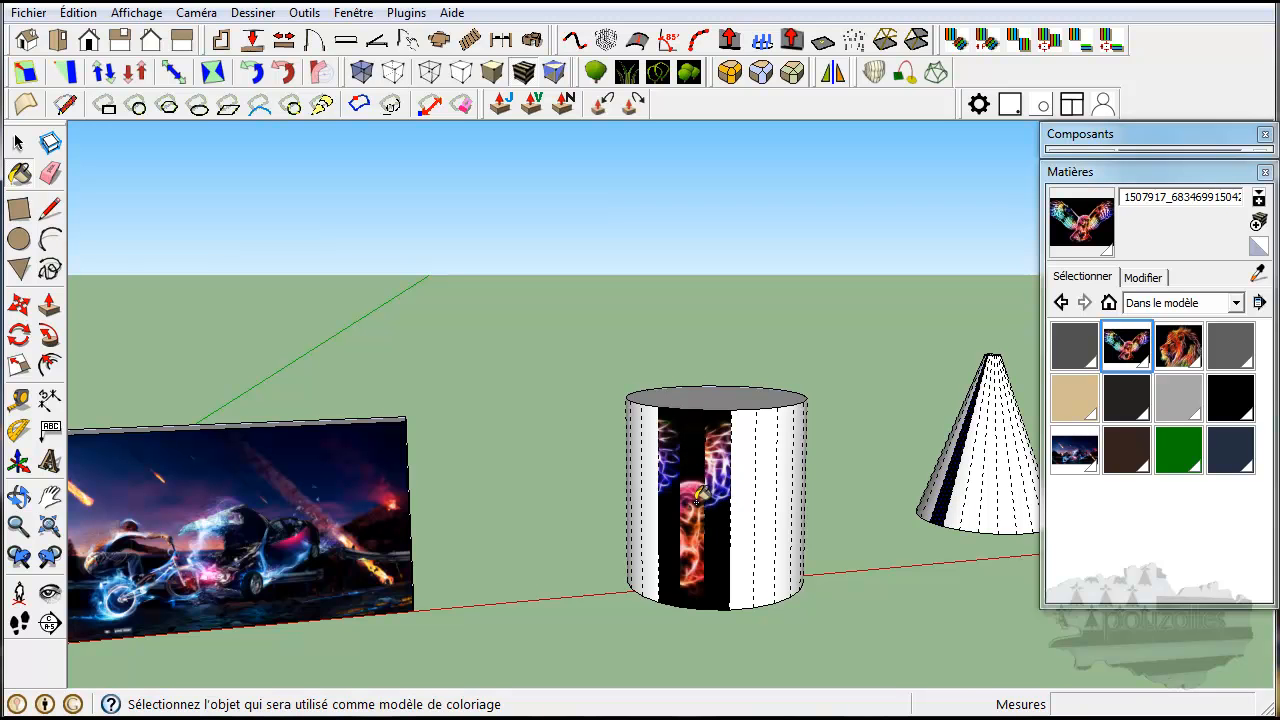
{"action": "left_click", "coordinate": [751, 497]}
{"action": "left_click", "coordinate": [775, 497]}
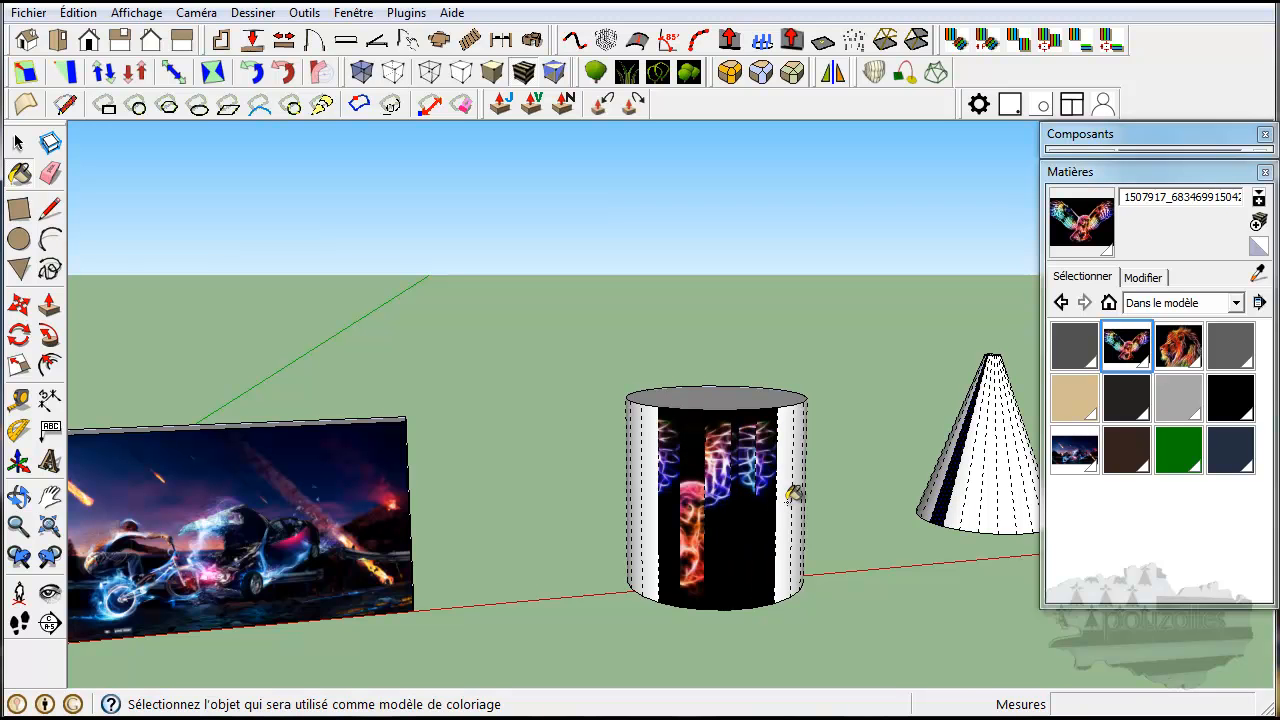
{"action": "left_click", "coordinate": [797, 492]}
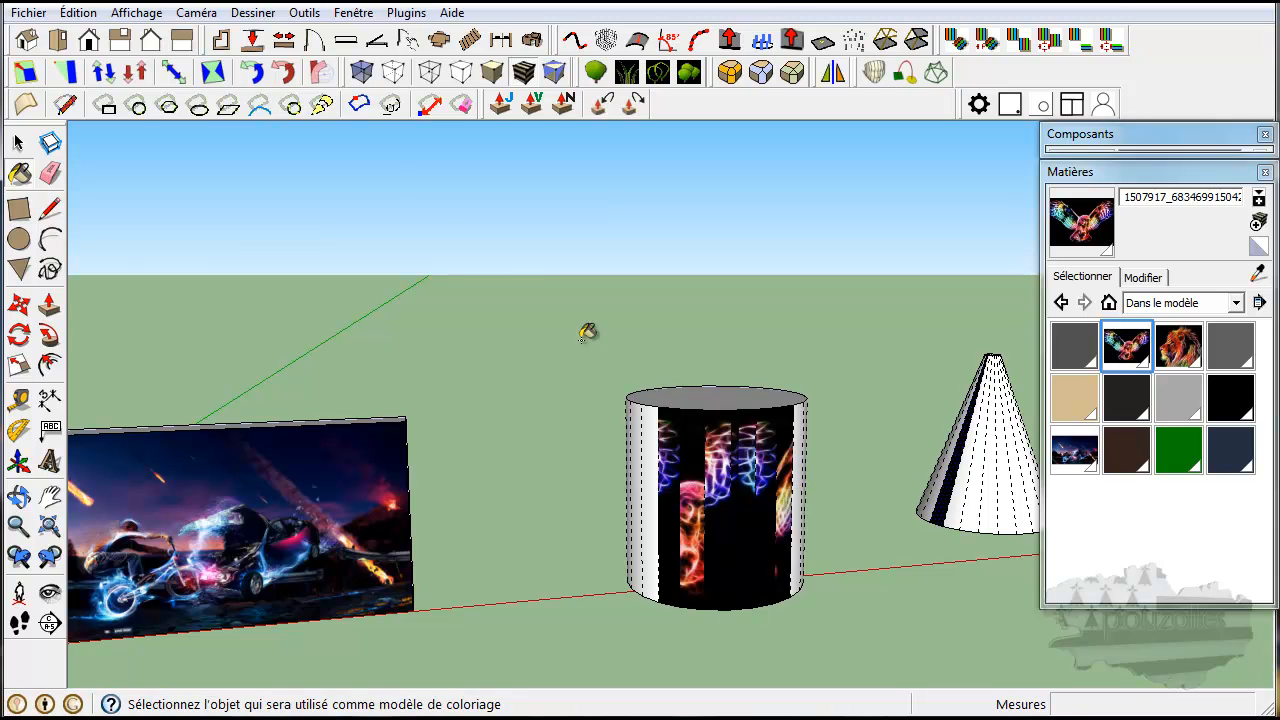
Turn off the display of hidden geometry and paint the cylinder's entire curved side with the owl texture.
{"action": "left_click", "coordinate": [134, 14]}
{"action": "left_click", "coordinate": [86, 88]}
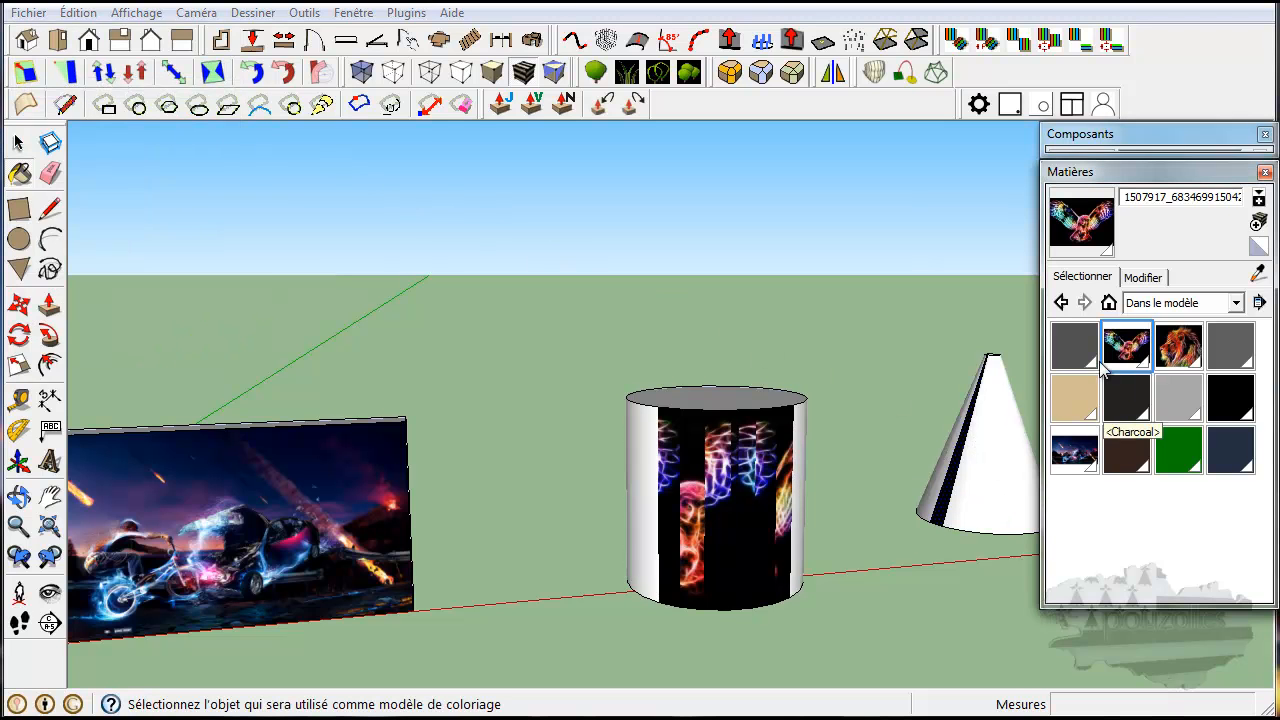
{"action": "left_click", "coordinate": [641, 478]}
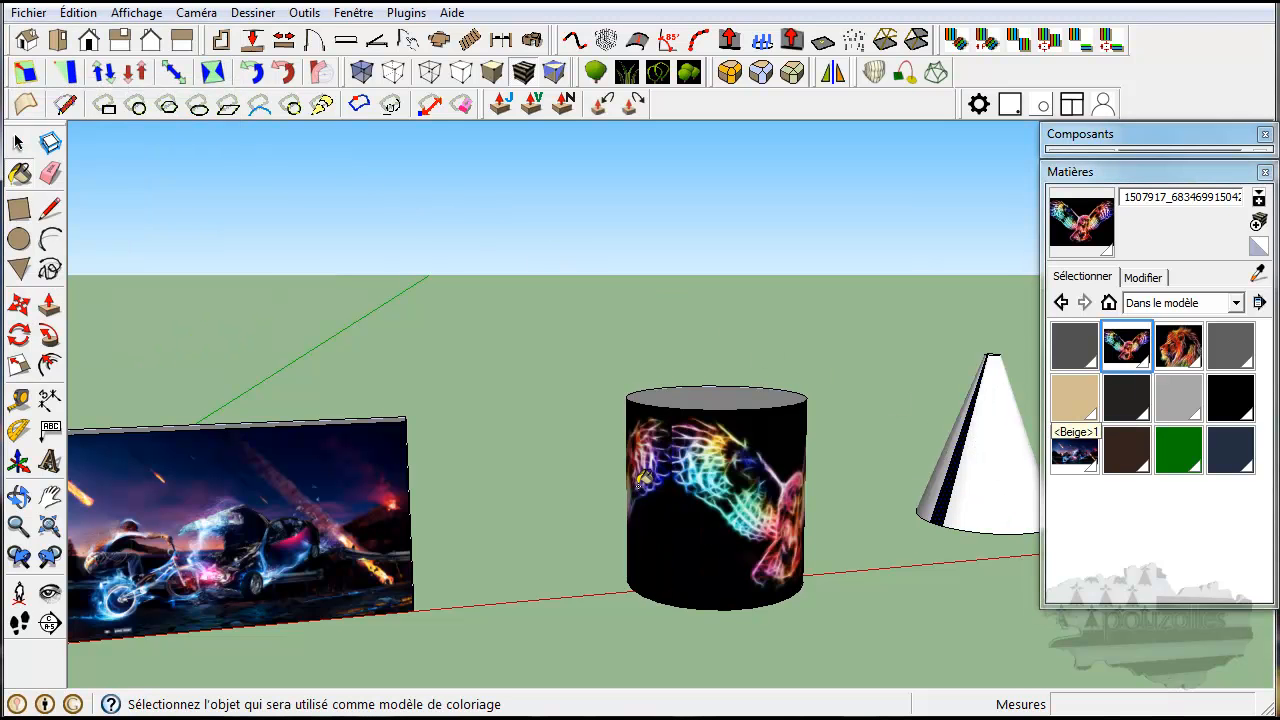
{"action": "middle_click", "coordinate": [882, 563]}
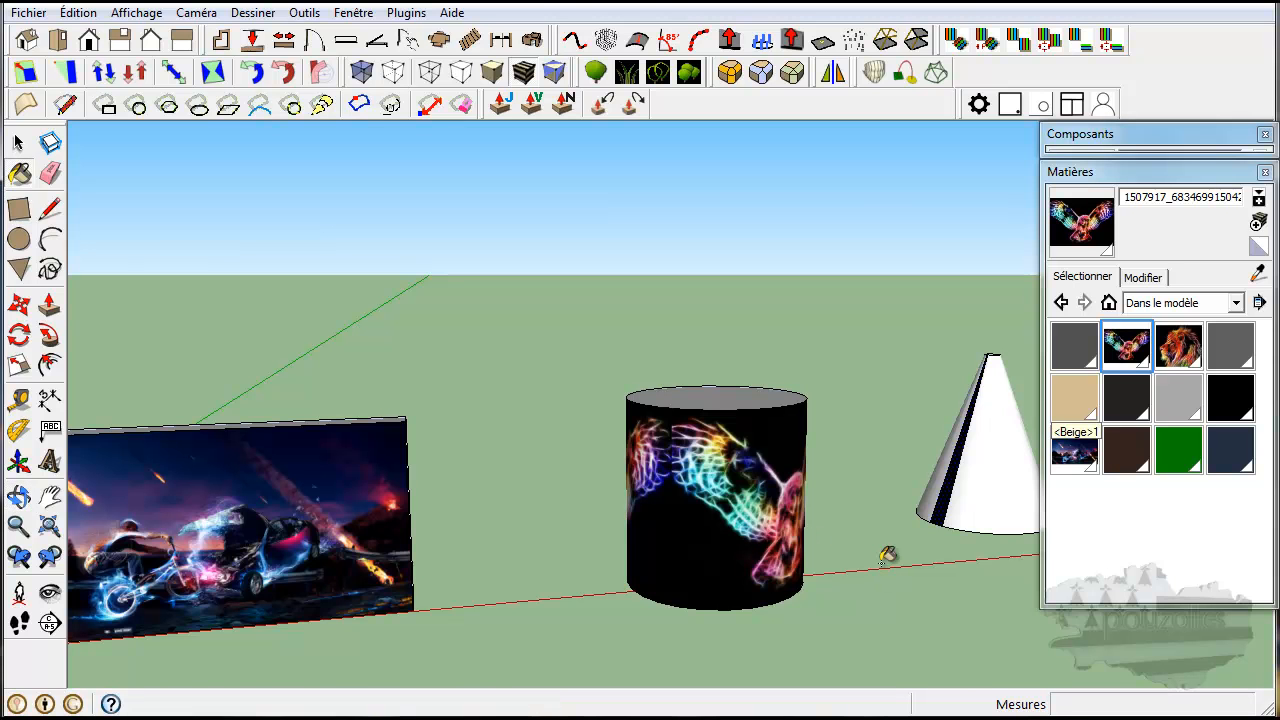
{"action": "middle_click_drag", "start_coordinate": [871, 537], "coordinate": [644, 559]}
{"action": "key", "text": "b"}
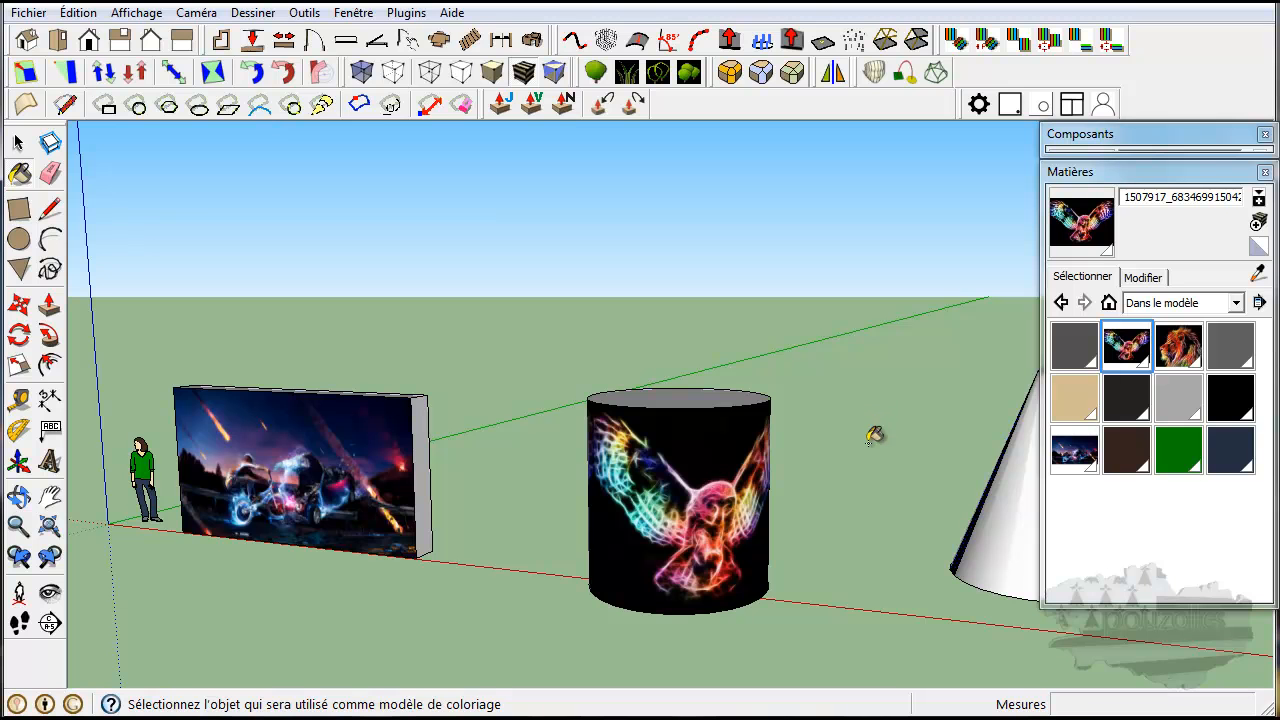
{"action": "mouse_move", "coordinate": [872, 444]}
{"action": "middle_mouse_down"}
{"action": "mouse_move", "coordinate": [467, 458]}
{"action": "mouse_move", "coordinate": [654, 606]}
{"action": "mouse_move", "coordinate": [846, 611]}
{"action": "mouse_move", "coordinate": [907, 590]}
{"action": "middle_mouse_up"}
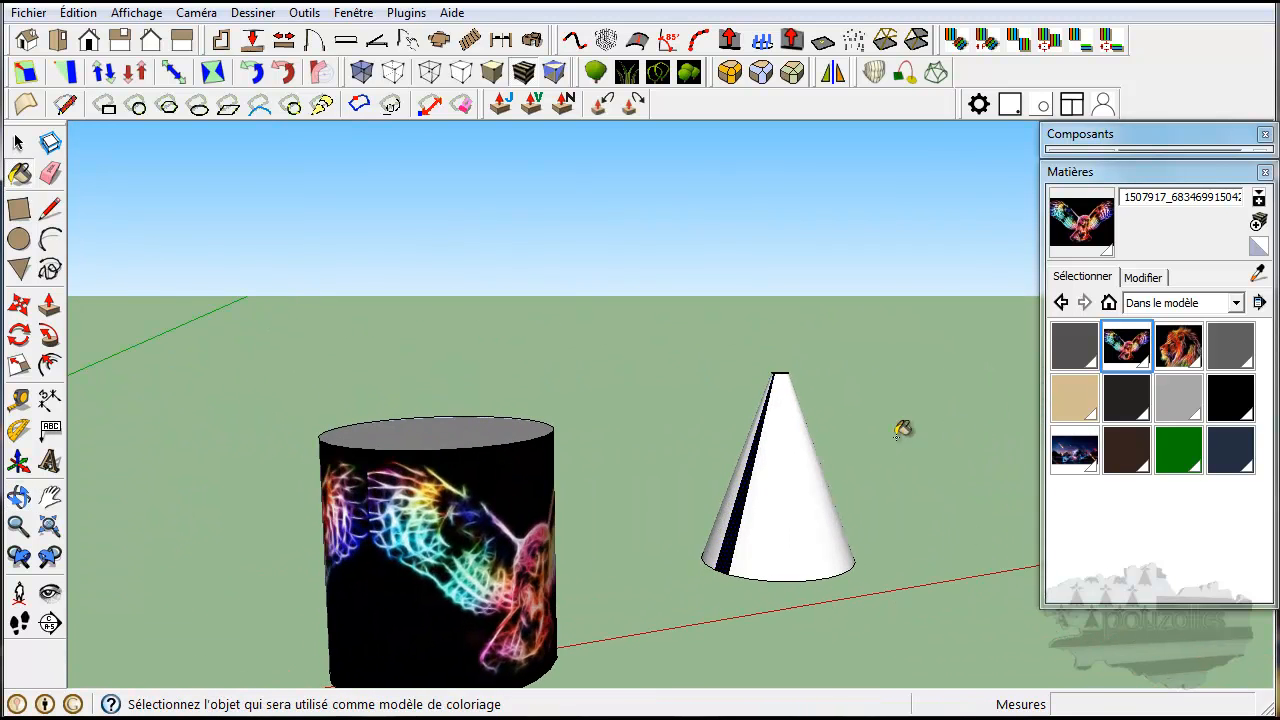
Paint the cone's entire curved side with the lion texture (1653736).
{"action": "left_click", "coordinate": [1179, 346]}
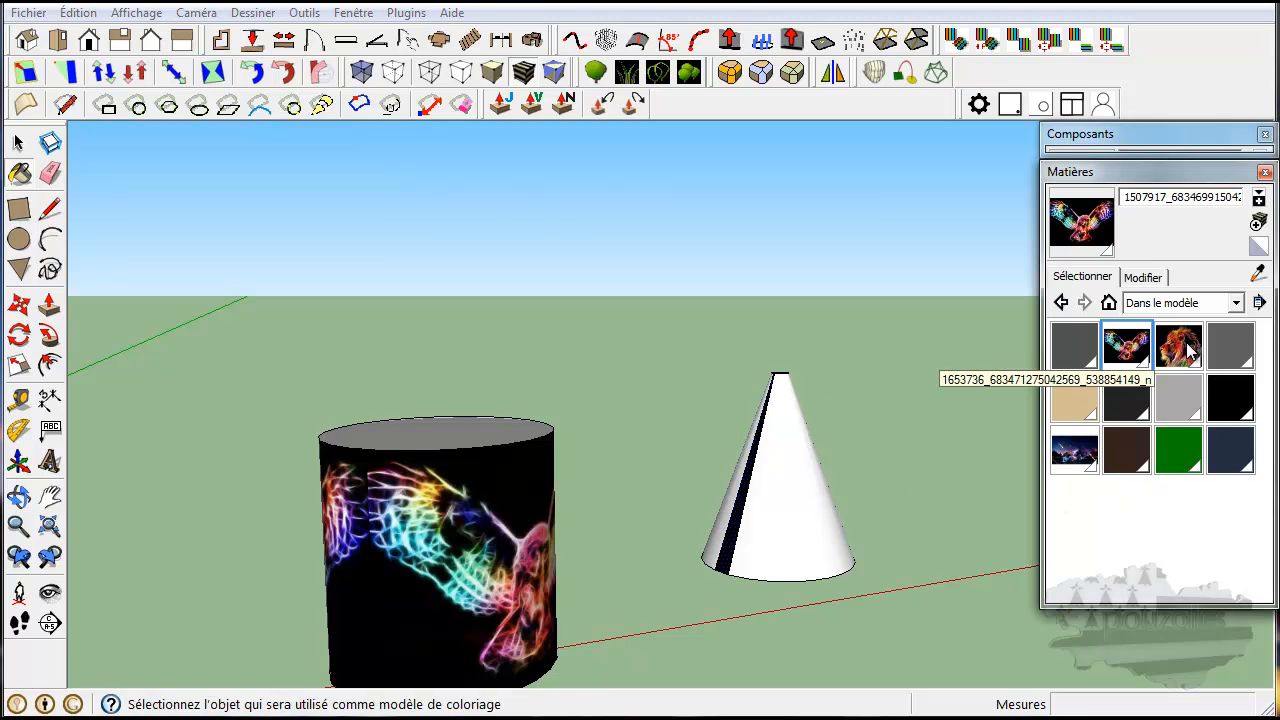
{"action": "left_click", "coordinate": [774, 503]}
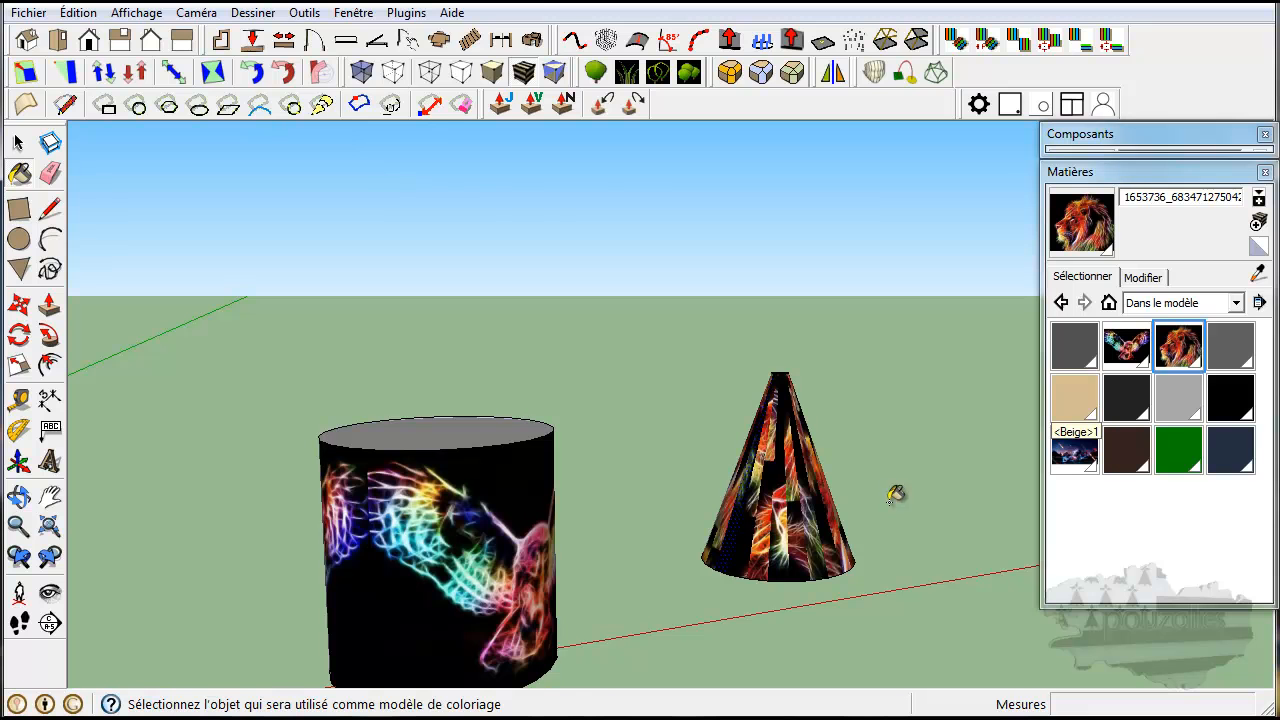
{"action": "mouse_move", "coordinate": [895, 493]}
{"action": "middle_mouse_down"}
{"action": "mouse_move", "coordinate": [871, 517]}
{"action": "mouse_move", "coordinate": [709, 509]}
{"action": "mouse_move", "coordinate": [880, 472]}
{"action": "middle_mouse_up"}
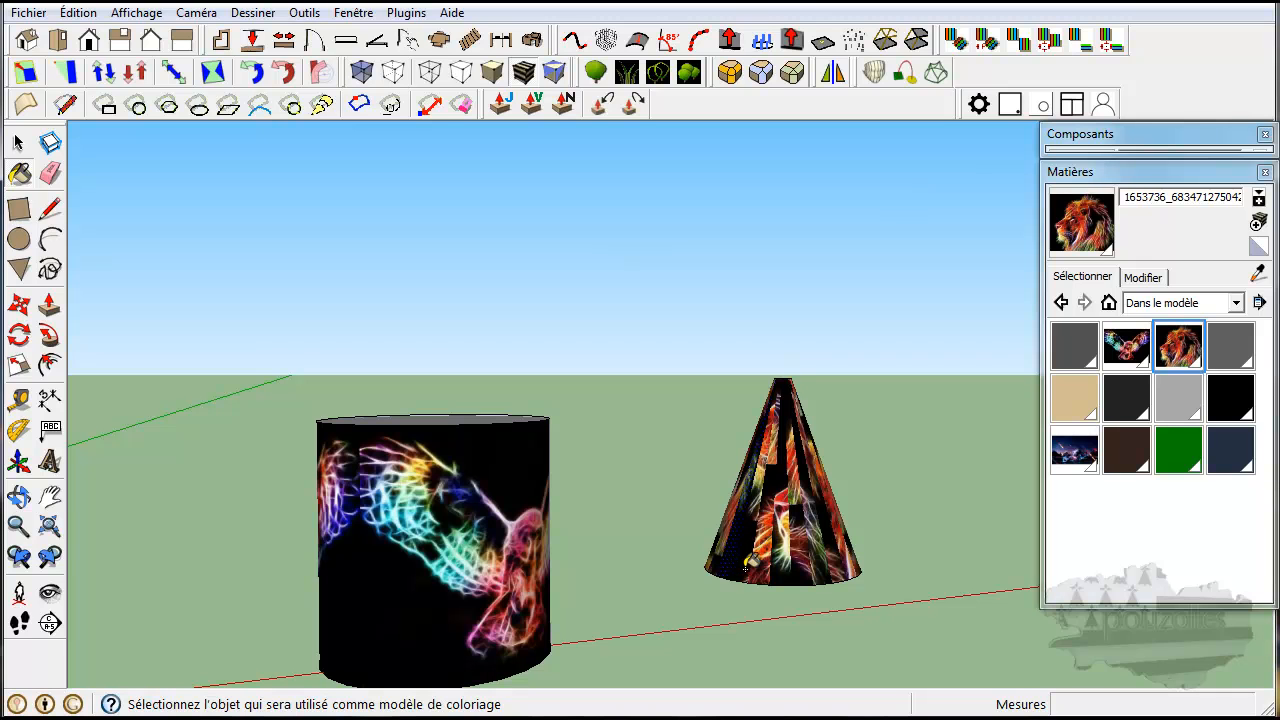
{"action": "left_click", "coordinate": [19, 143]}
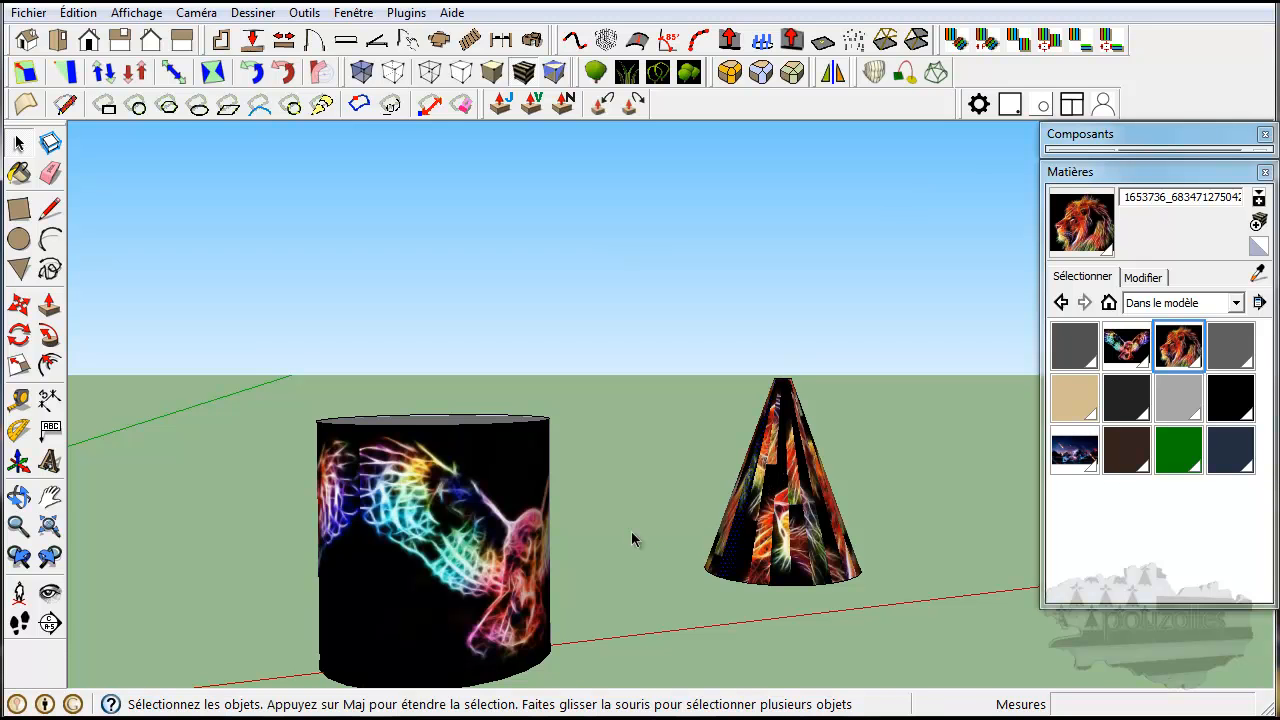
Repaint the wall's front face with the bmx-man-bike-car-crash texture from the materials used in the model.
{"action": "middle_click_drag", "start_coordinate": [631, 531], "coordinate": [146, 531]}
{"action": "middle_click_drag", "start_coordinate": [409, 535], "coordinate": [912, 438]}
{"action": "middle_click_drag", "start_coordinate": [408, 481], "coordinate": [570, 467], "text": "shift"}
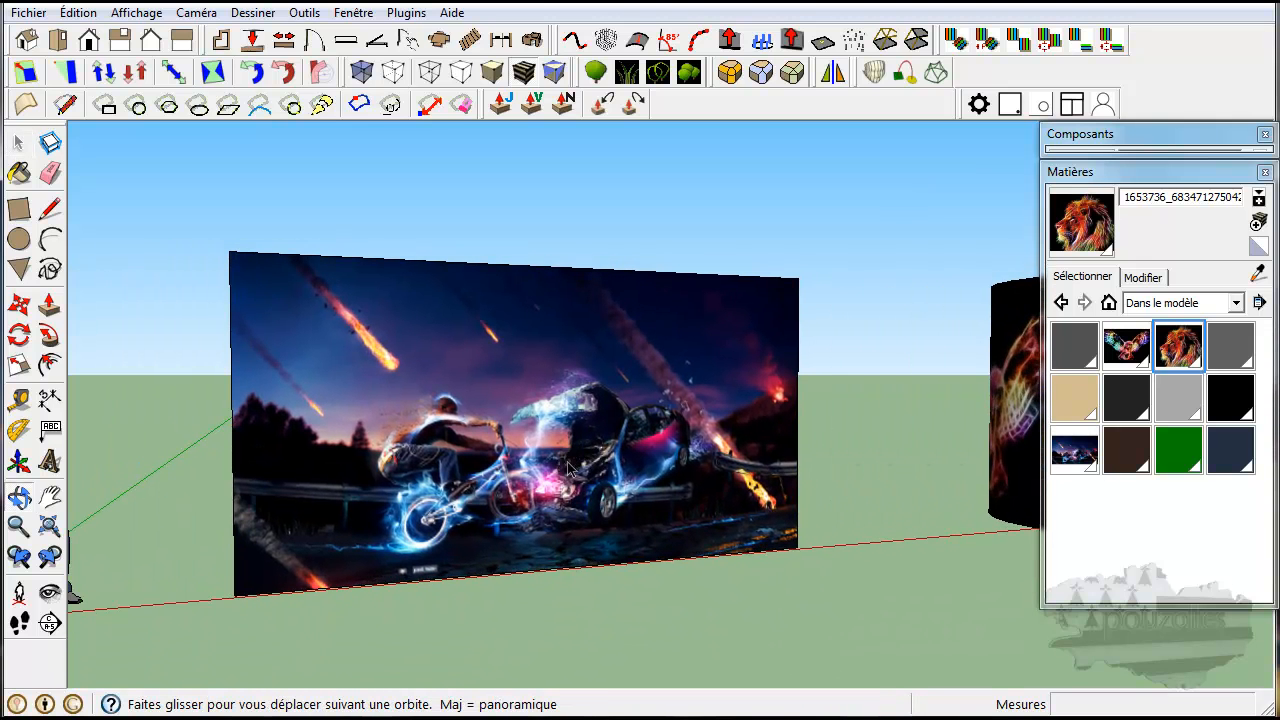
{"action": "middle_click_drag", "start_coordinate": [757, 584], "coordinate": [730, 610]}
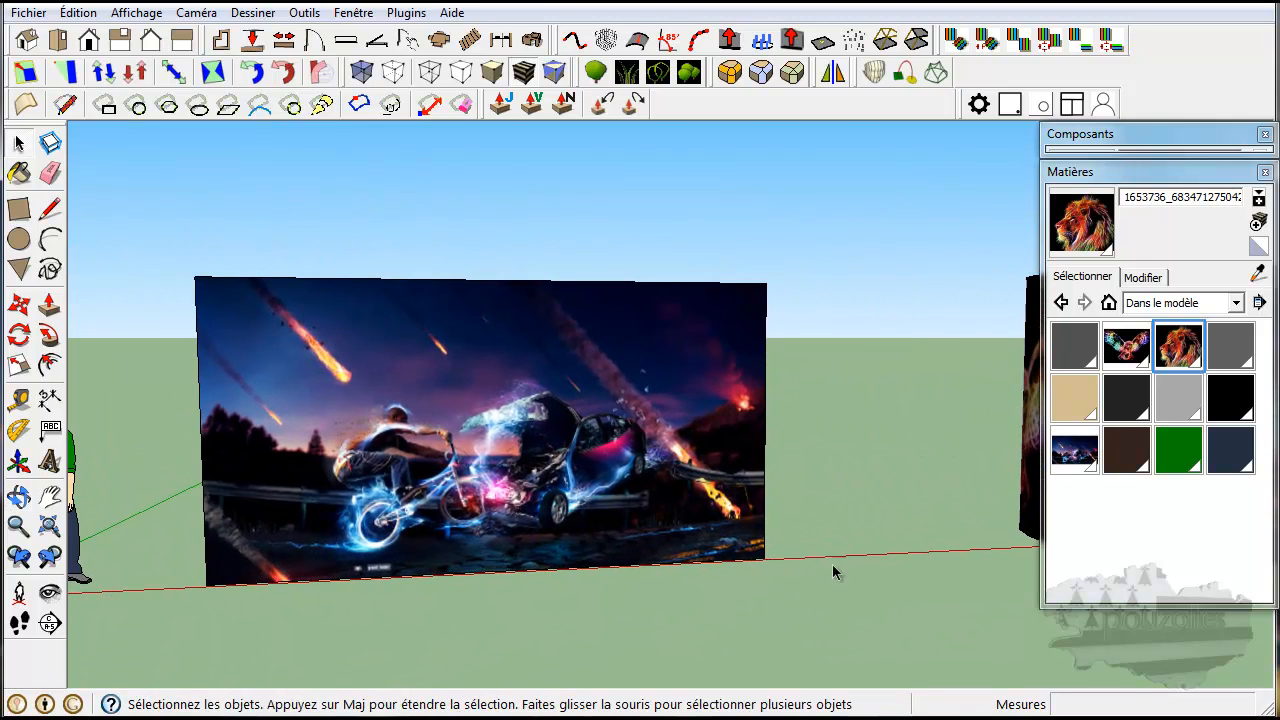
{"action": "left_click", "coordinate": [1061, 455]}
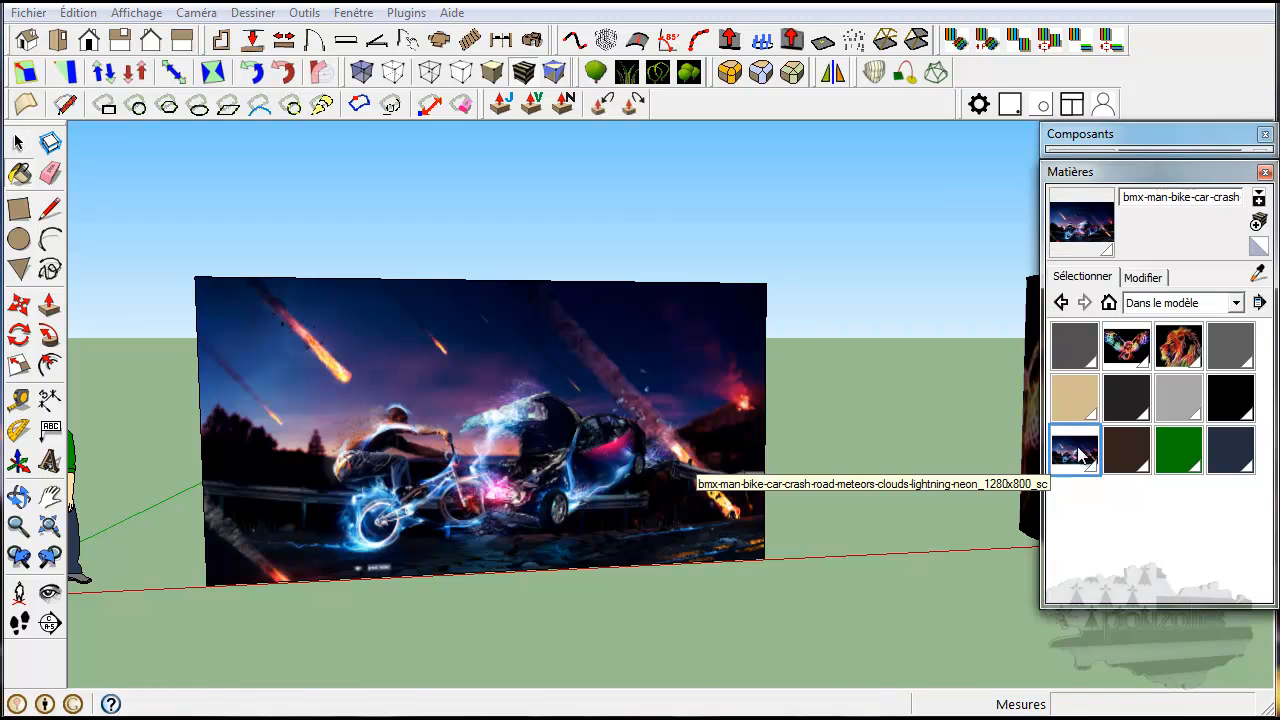
{"action": "left_click", "coordinate": [531, 433]}
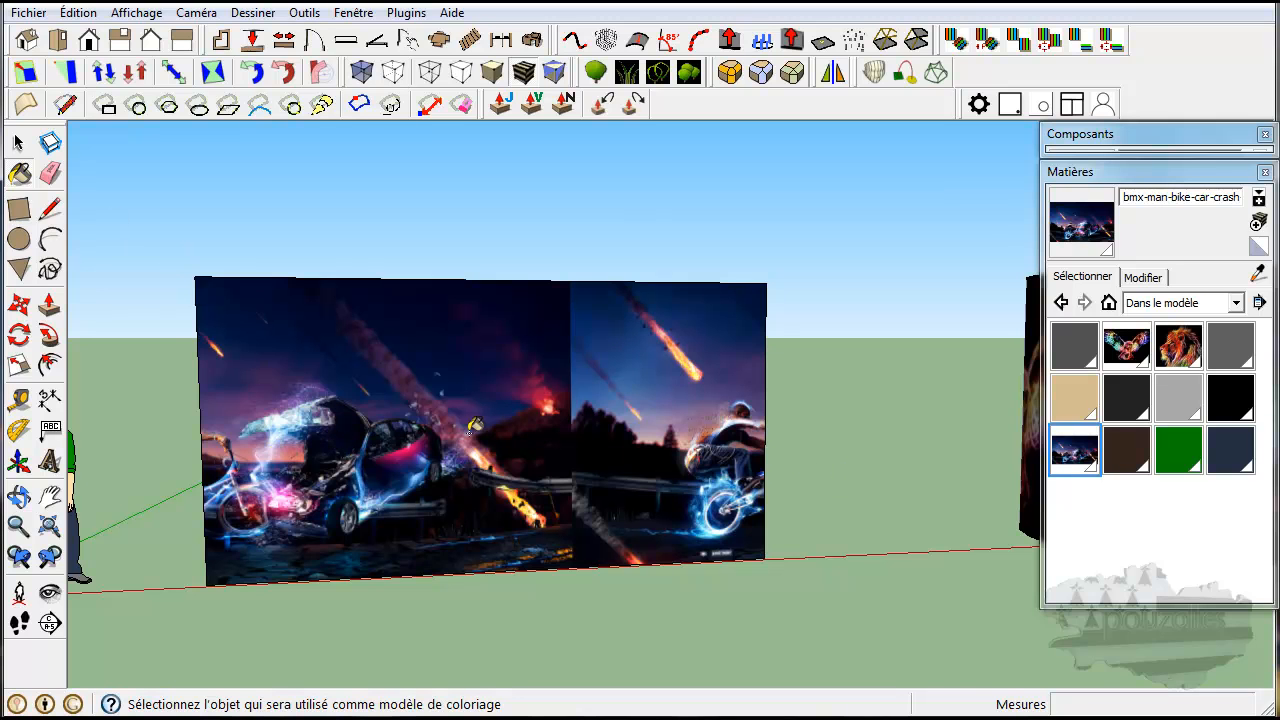
{"action": "left_click", "coordinate": [19, 143]}
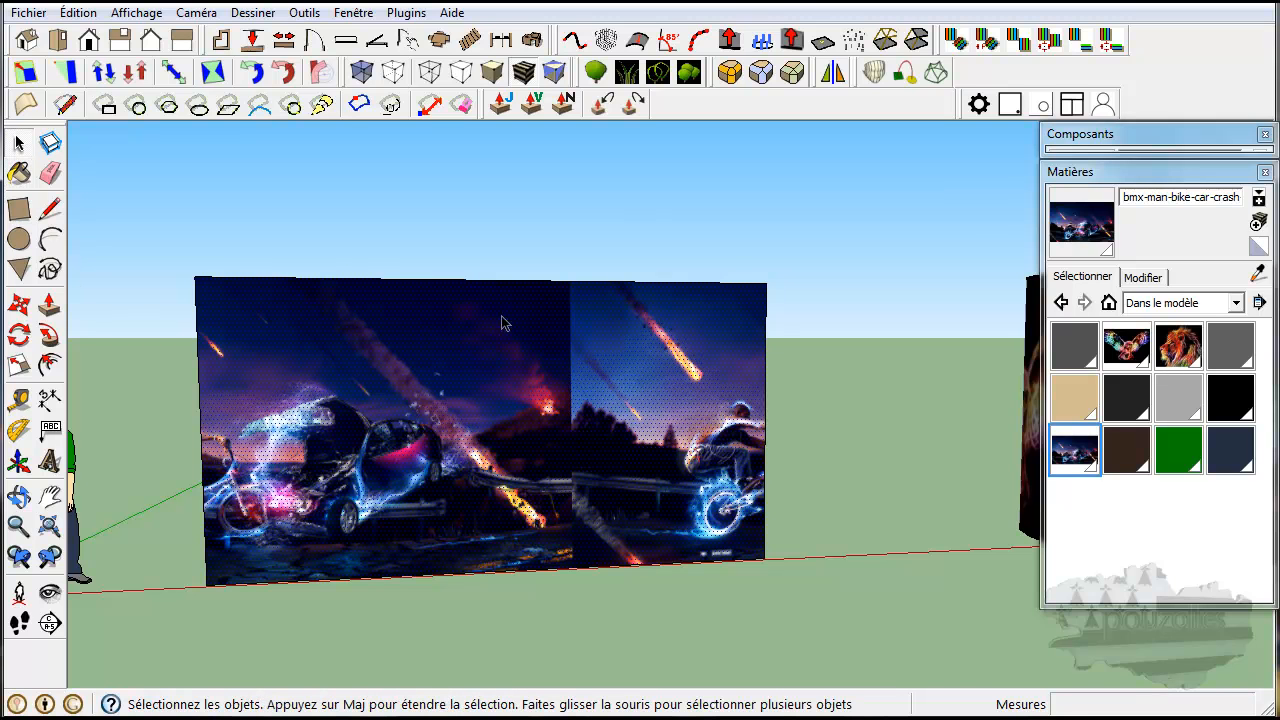
Start positioning the texture on the wall's front face and switch to locked pins.
{"action": "right_click", "coordinate": [500, 380]}
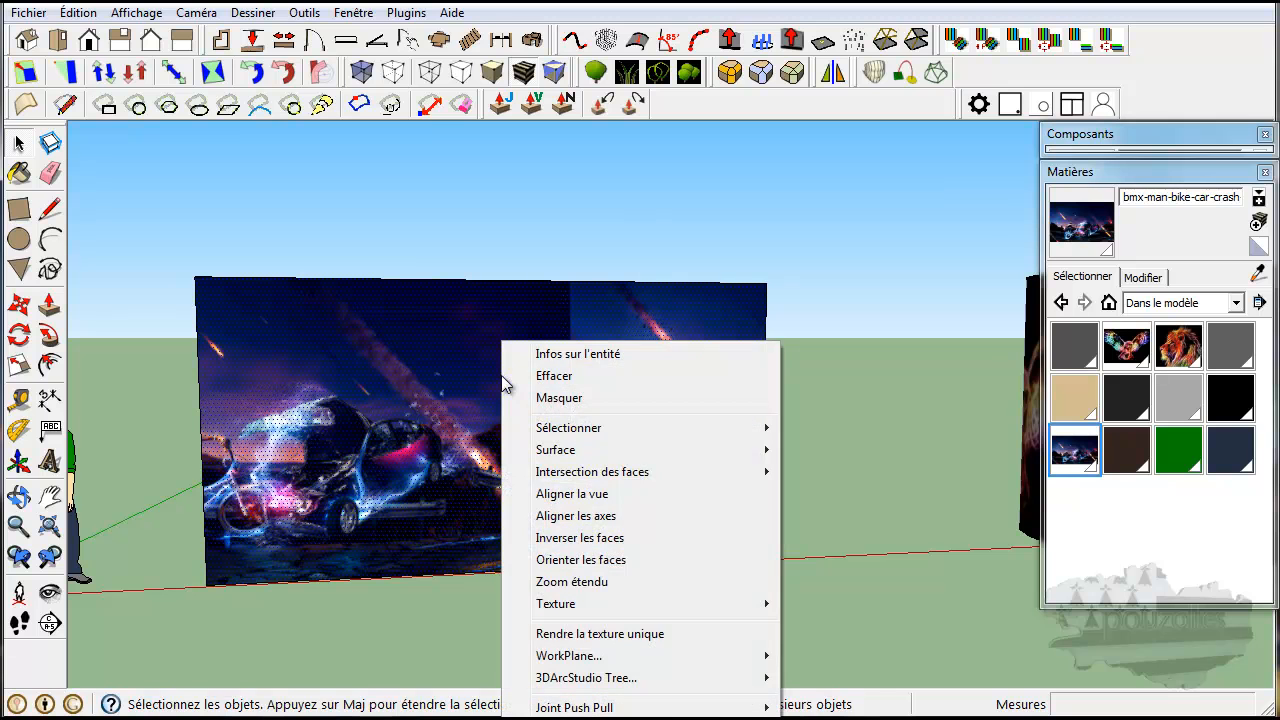
{"action": "mouse_move", "coordinate": [585, 606]}
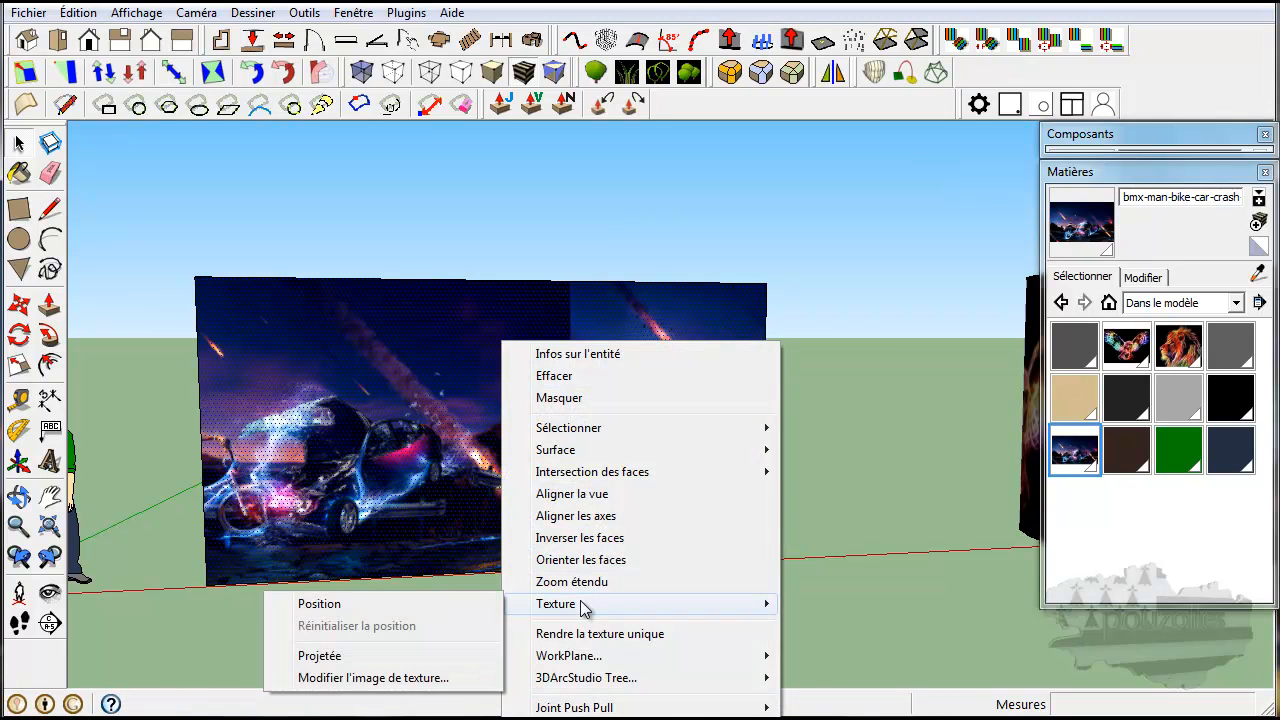
{"action": "left_click", "coordinate": [428, 603]}
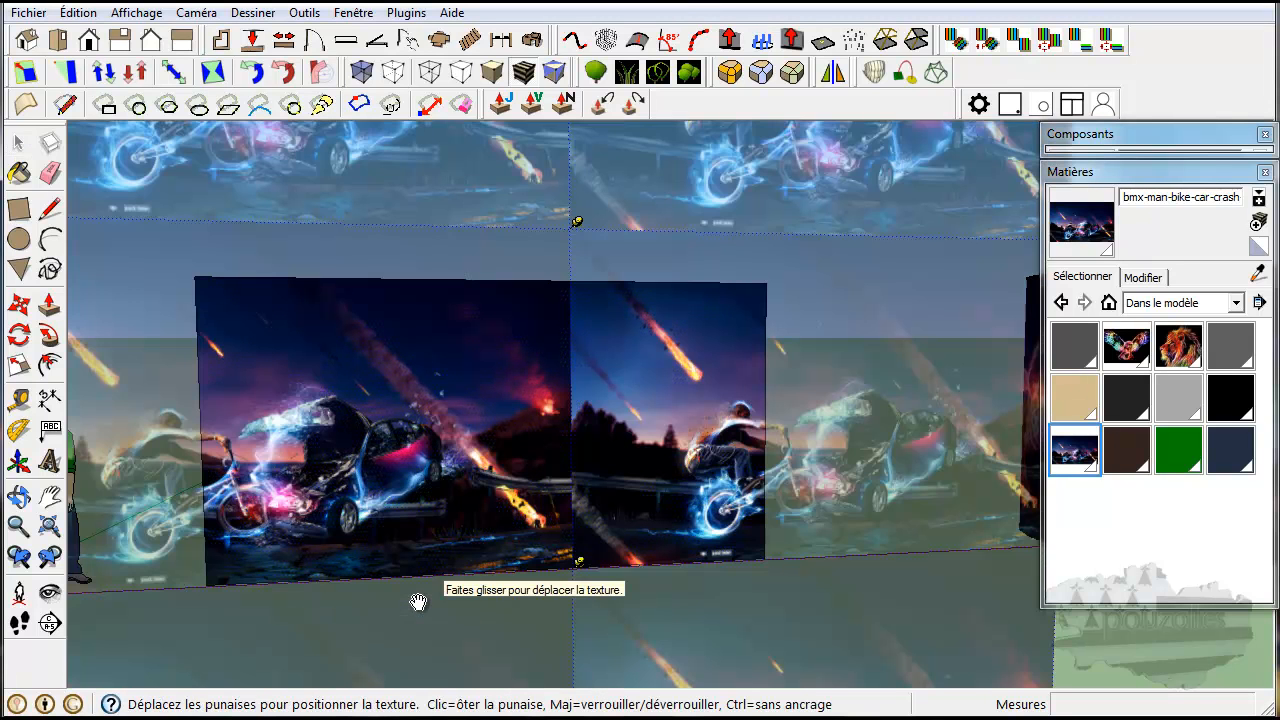
{"action": "scroll", "coordinate": [430, 608], "scroll_direction": "down", "scroll_amount": 3}
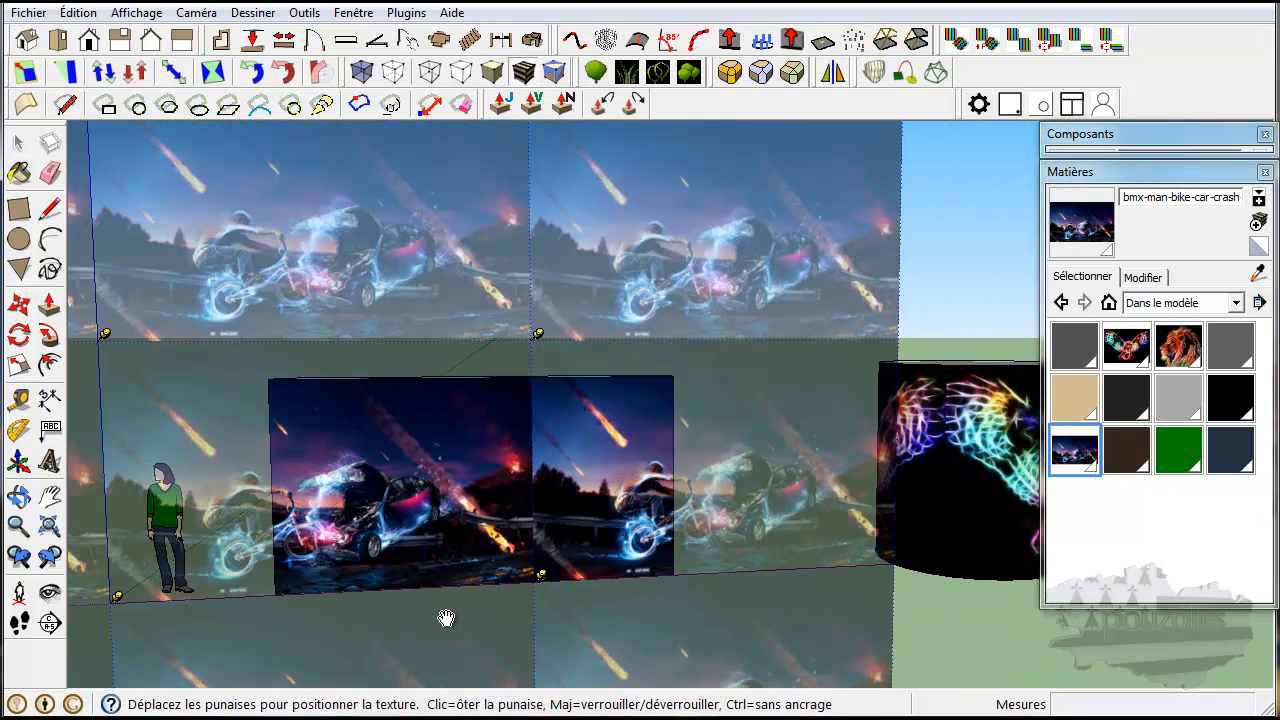
{"action": "middle_click_drag", "start_coordinate": [416, 651], "coordinate": [648, 600]}
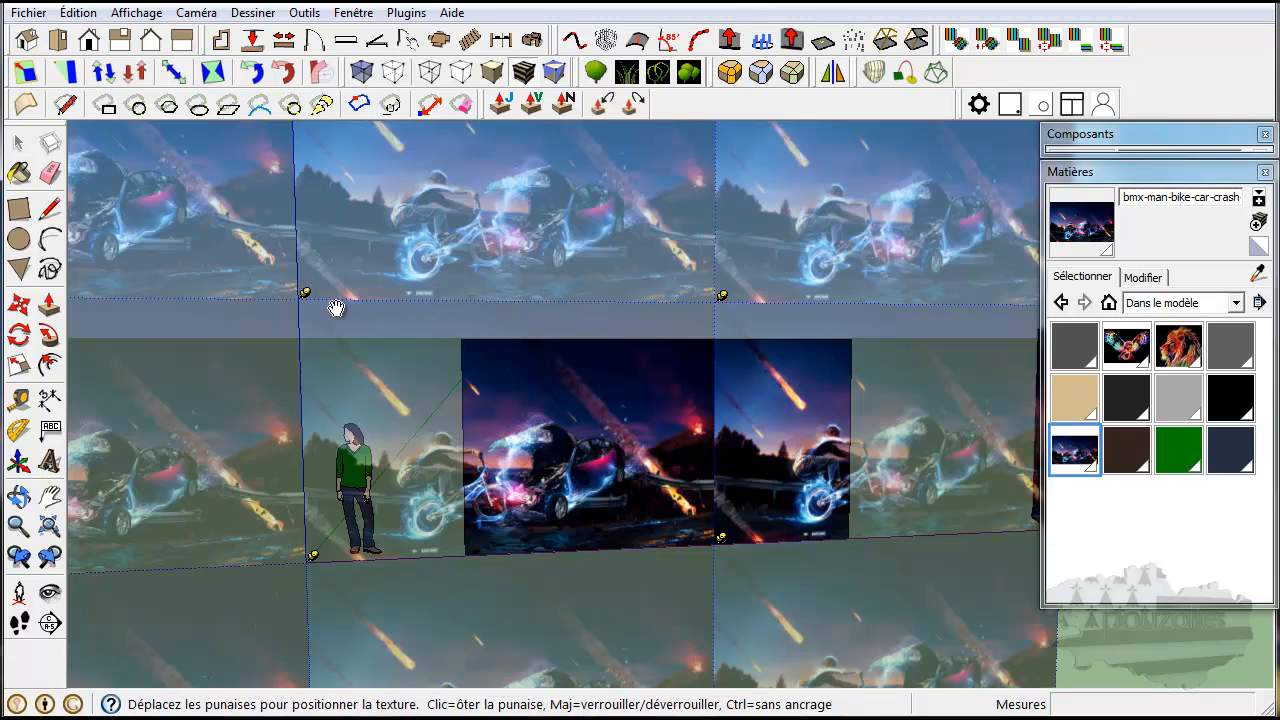
{"action": "right_click", "coordinate": [518, 366]}
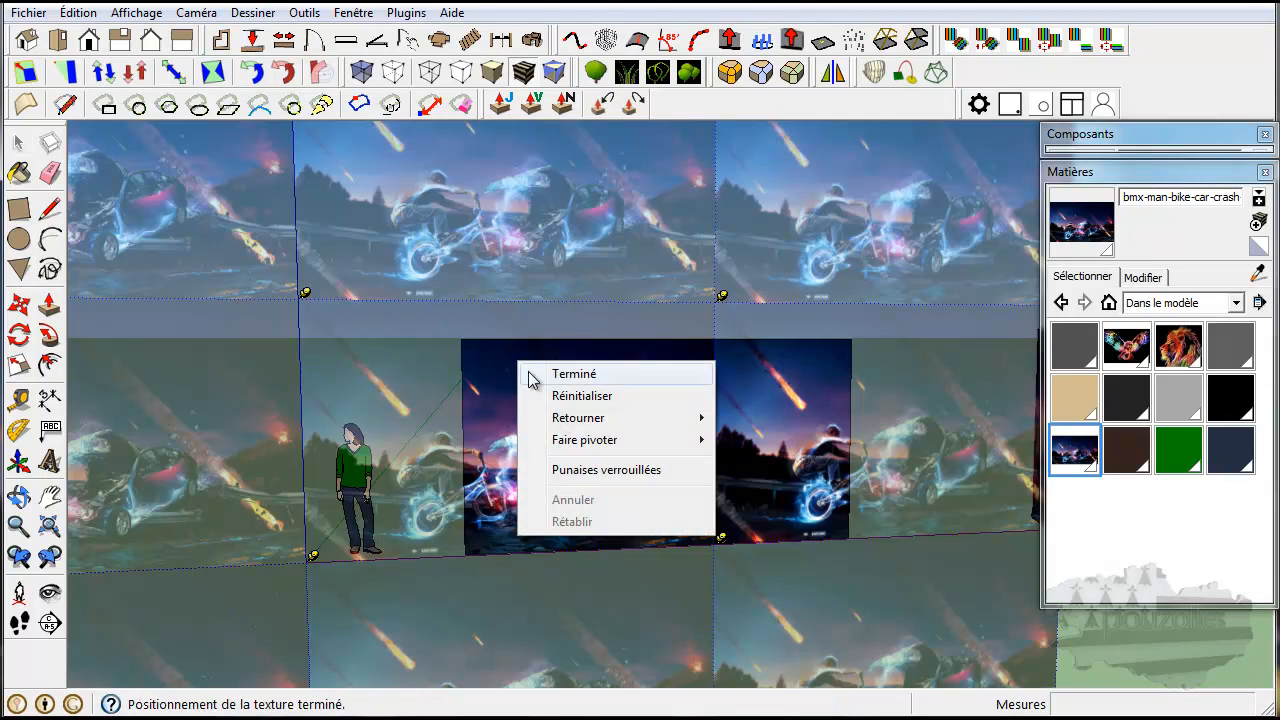
{"action": "left_click", "coordinate": [615, 470]}
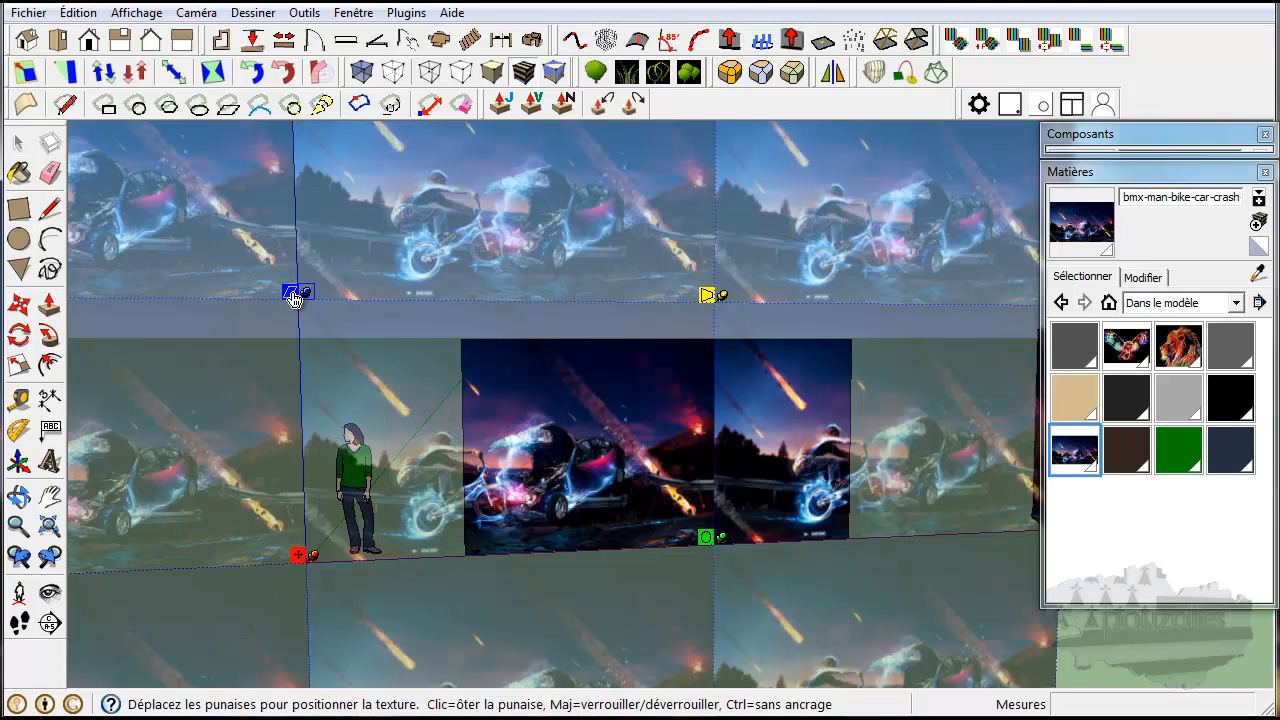
Try the locked shear, distort and rotate/scale pins on the wall texture, and leave the texture positioning.
{"action": "left_click_drag", "start_coordinate": [290, 298], "coordinate": [307, 313]}
{"action": "mouse_move", "coordinate": [312, 302]}
{"action": "left_mouse_down"}
{"action": "mouse_move", "coordinate": [290, 296]}
{"action": "mouse_move", "coordinate": [221, 322]}
{"action": "mouse_move", "coordinate": [297, 314]}
{"action": "mouse_move", "coordinate": [366, 336]}
{"action": "mouse_move", "coordinate": [289, 306]}
{"action": "mouse_move", "coordinate": [336, 300]}
{"action": "mouse_move", "coordinate": [262, 298]}
{"action": "mouse_move", "coordinate": [322, 294]}
{"action": "mouse_move", "coordinate": [293, 297]}
{"action": "left_mouse_up"}
{"action": "mouse_move", "coordinate": [705, 298]}
{"action": "left_mouse_down"}
{"action": "mouse_move", "coordinate": [689, 309]}
{"action": "mouse_move", "coordinate": [747, 333]}
{"action": "mouse_move", "coordinate": [766, 297]}
{"action": "mouse_move", "coordinate": [717, 247]}
{"action": "mouse_move", "coordinate": [757, 261]}
{"action": "mouse_move", "coordinate": [762, 300]}
{"action": "mouse_move", "coordinate": [676, 337]}
{"action": "mouse_move", "coordinate": [720, 297]}
{"action": "mouse_move", "coordinate": [705, 309]}
{"action": "left_mouse_up"}
{"action": "left_click_drag", "start_coordinate": [700, 541], "coordinate": [592, 444]}
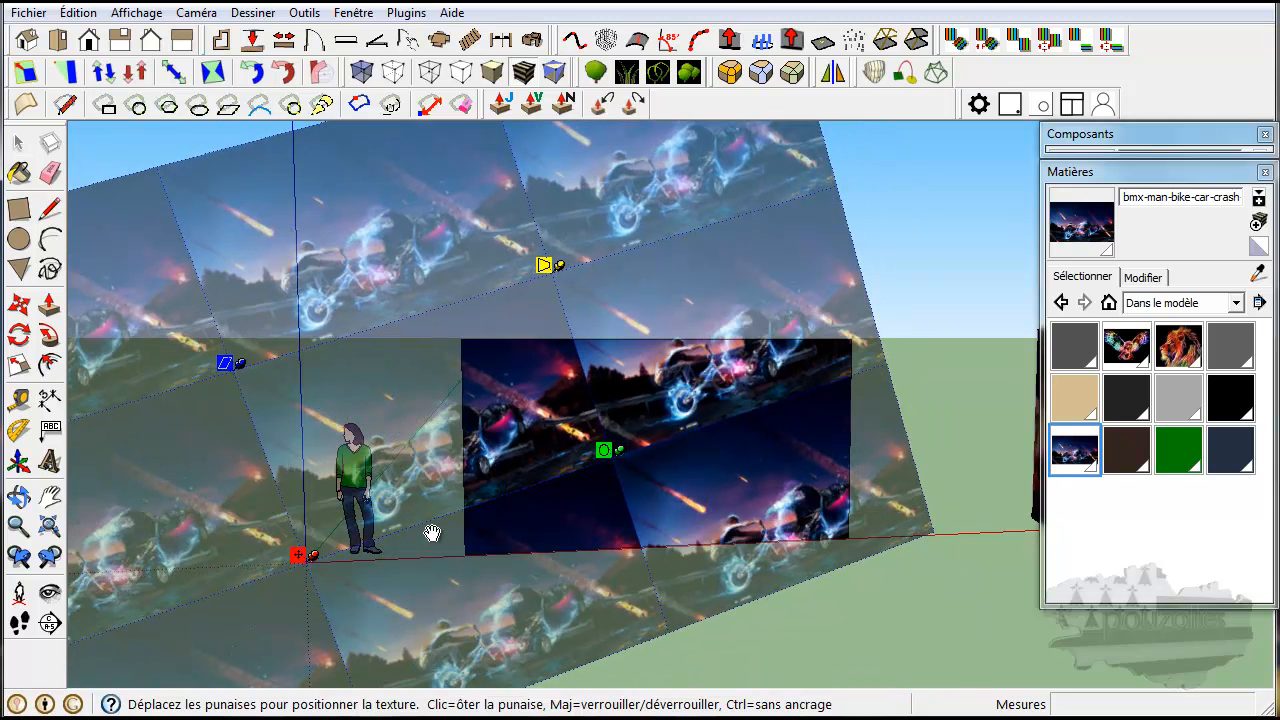
{"action": "key", "text": "Return"}
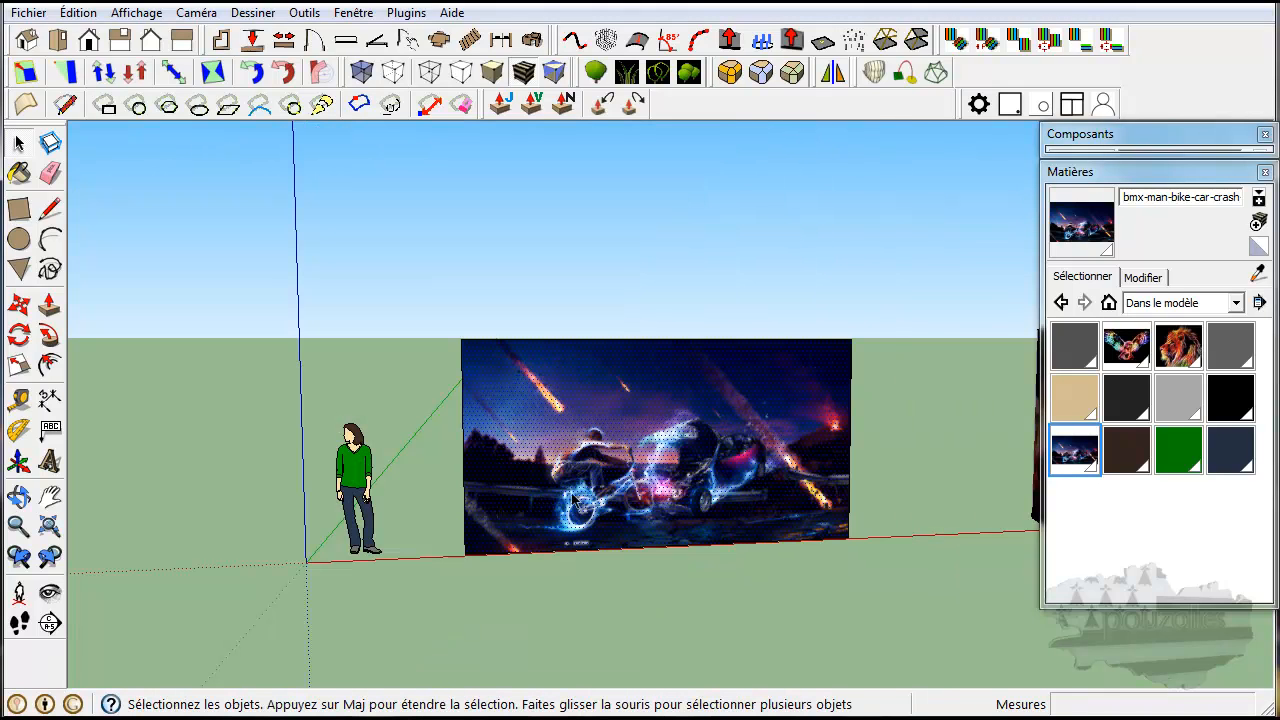
Reopen texture positioning on the wall's front face and shift the image slightly downward with the move pin.
{"action": "right_click", "coordinate": [617, 445]}
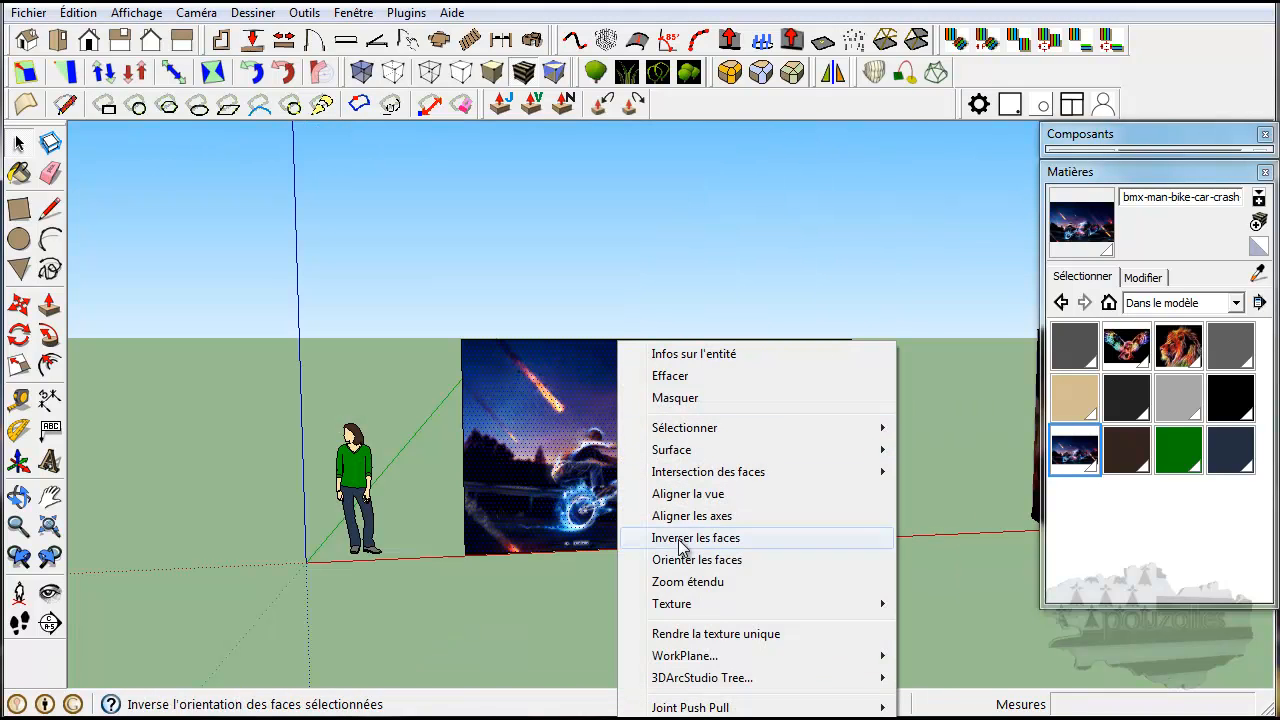
{"action": "mouse_move", "coordinate": [688, 606]}
{"action": "left_click", "coordinate": [495, 605]}
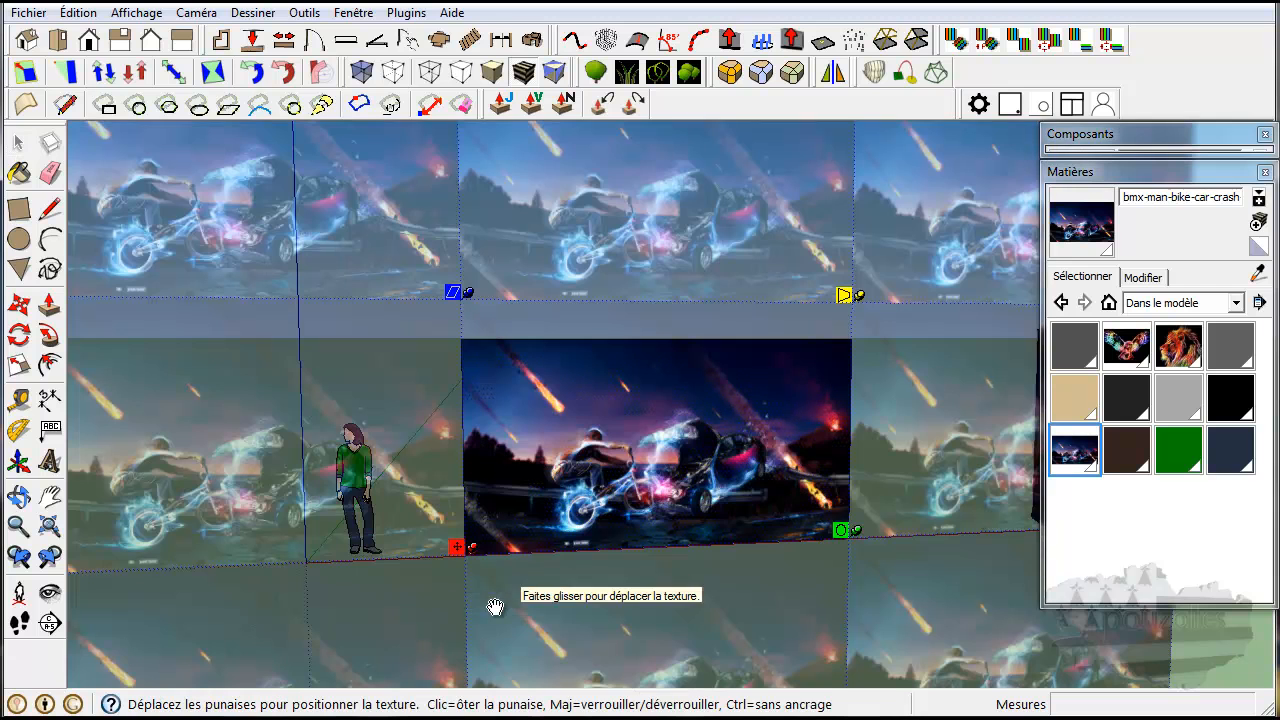
{"action": "left_click_drag", "start_coordinate": [452, 550], "coordinate": [456, 582]}
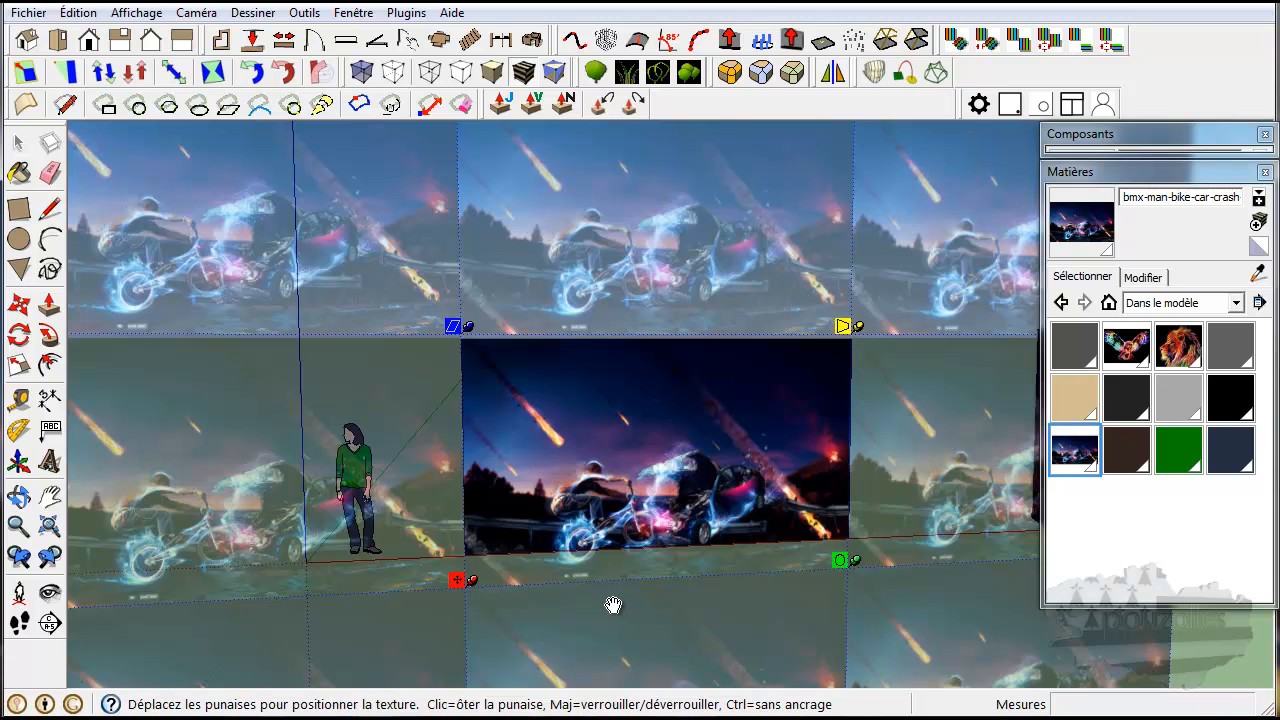
Switch to free pins and fit the image's four corners to the corners of the wall face.
{"action": "right_click", "coordinate": [566, 432]}
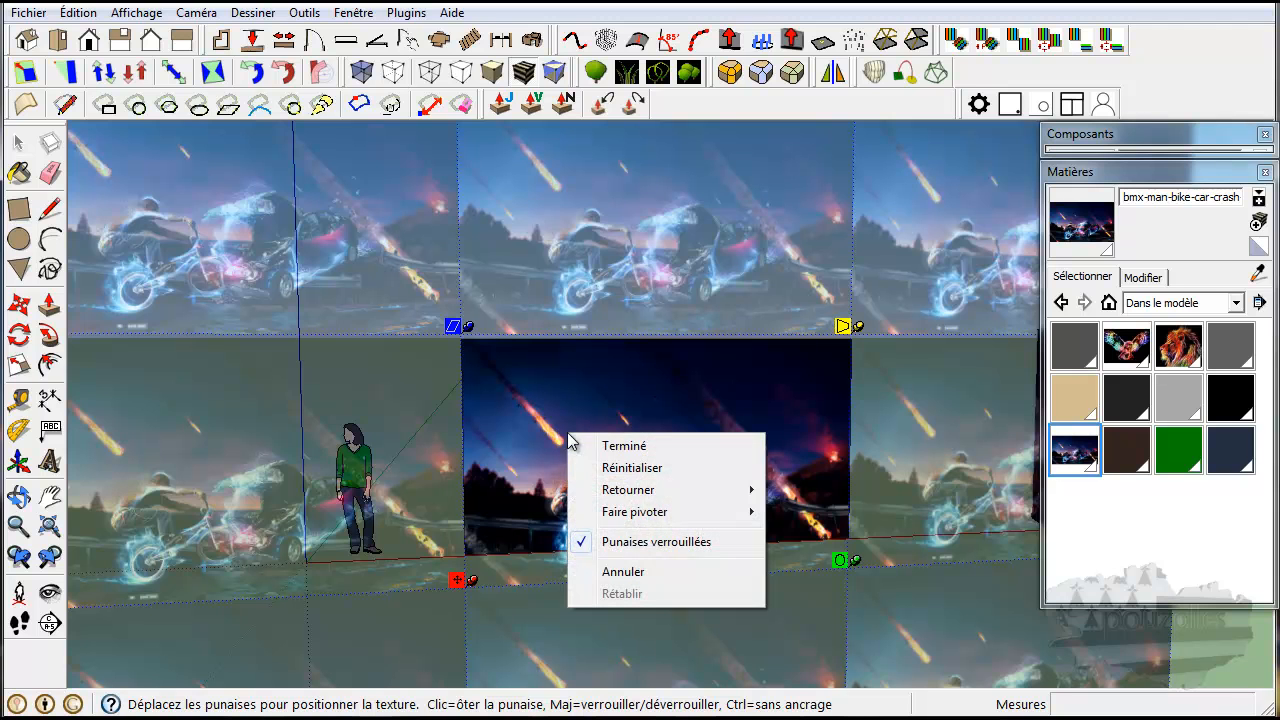
{"action": "left_click", "coordinate": [645, 541]}
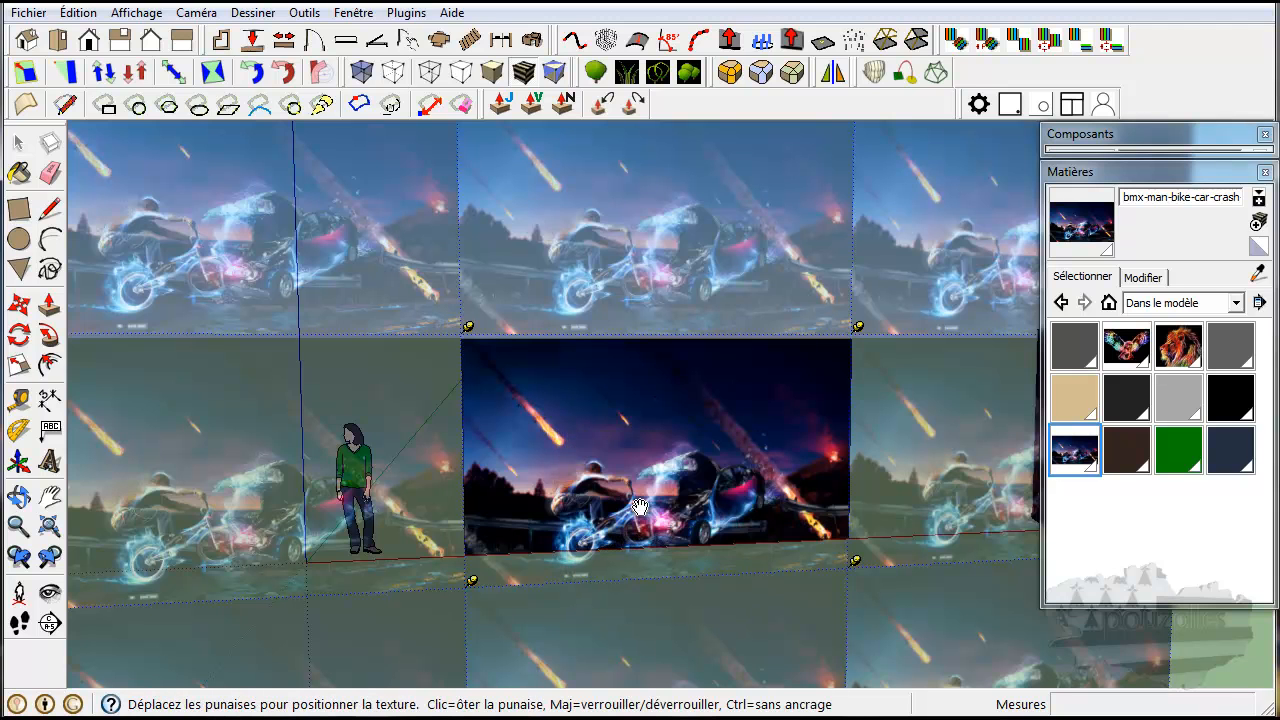
{"action": "scroll", "coordinate": [598, 465], "scroll_direction": "up", "scroll_amount": 1}
{"action": "scroll", "coordinate": [598, 465], "scroll_direction": "up", "scroll_amount": 1}
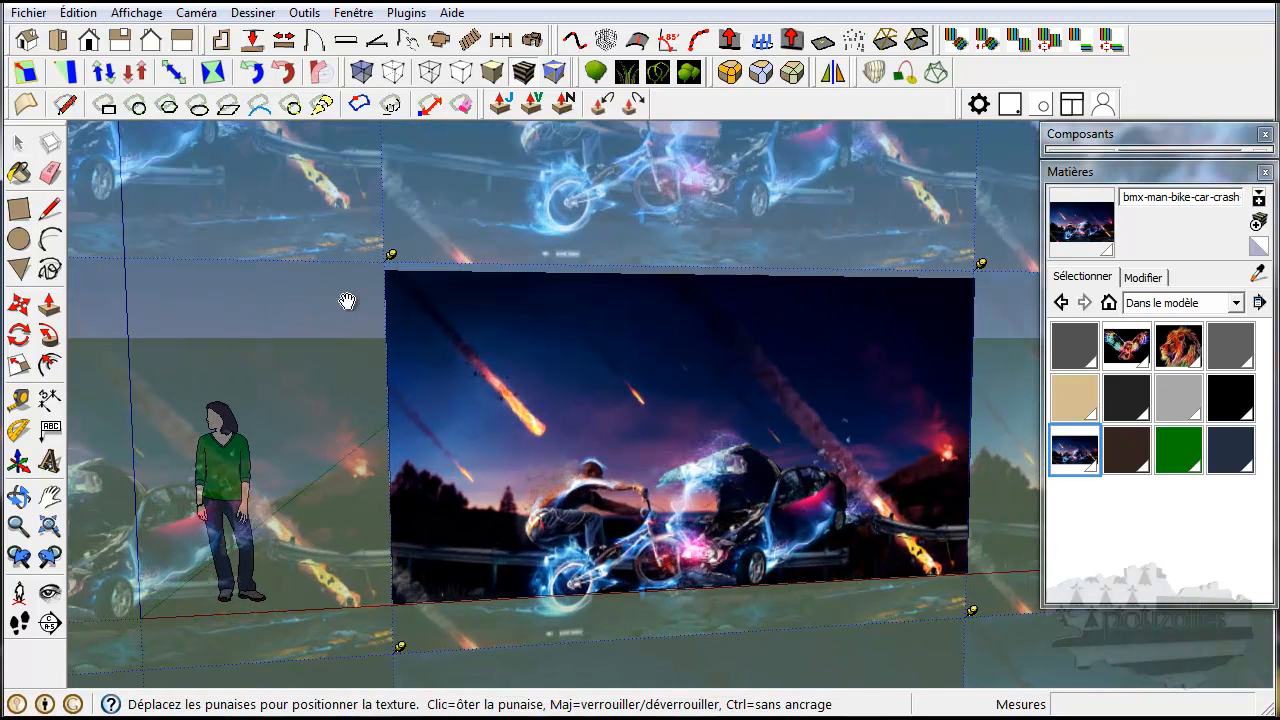
{"action": "mouse_move", "coordinate": [393, 258]}
{"action": "left_mouse_down"}
{"action": "mouse_move", "coordinate": [392, 284]}
{"action": "mouse_move", "coordinate": [393, 270]}
{"action": "left_mouse_up"}
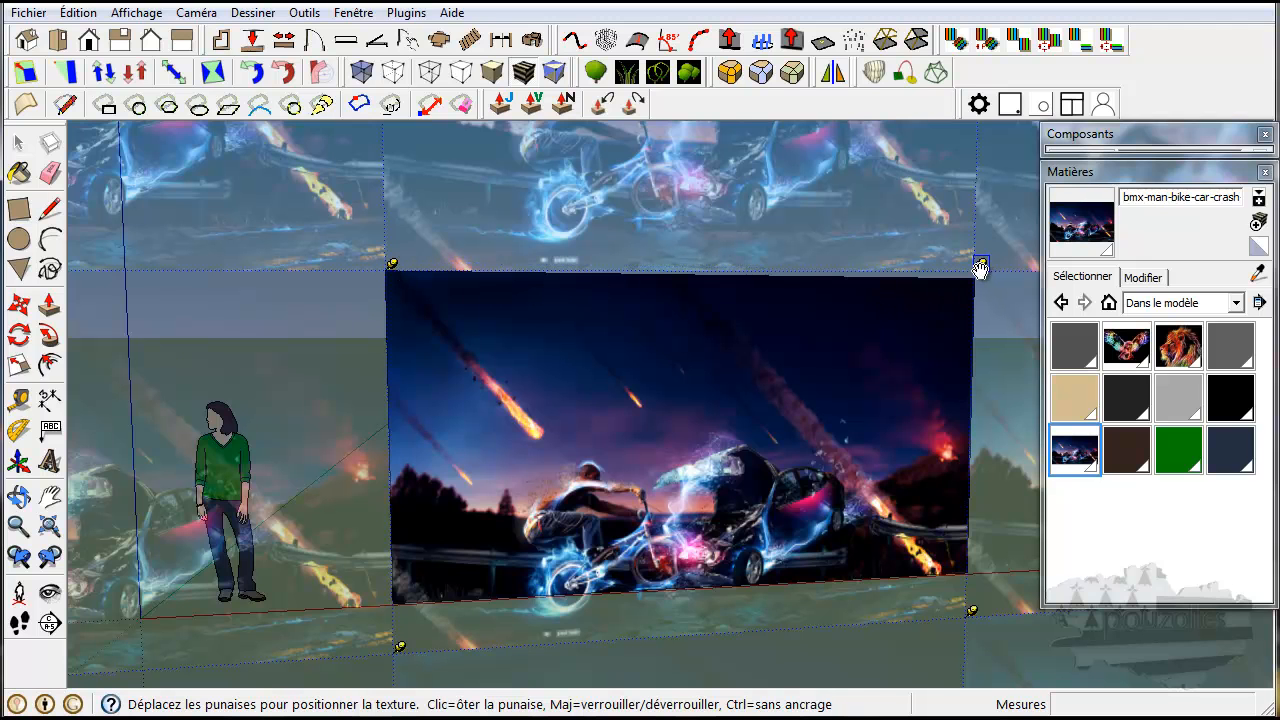
{"action": "left_click_drag", "start_coordinate": [980, 266], "coordinate": [978, 279]}
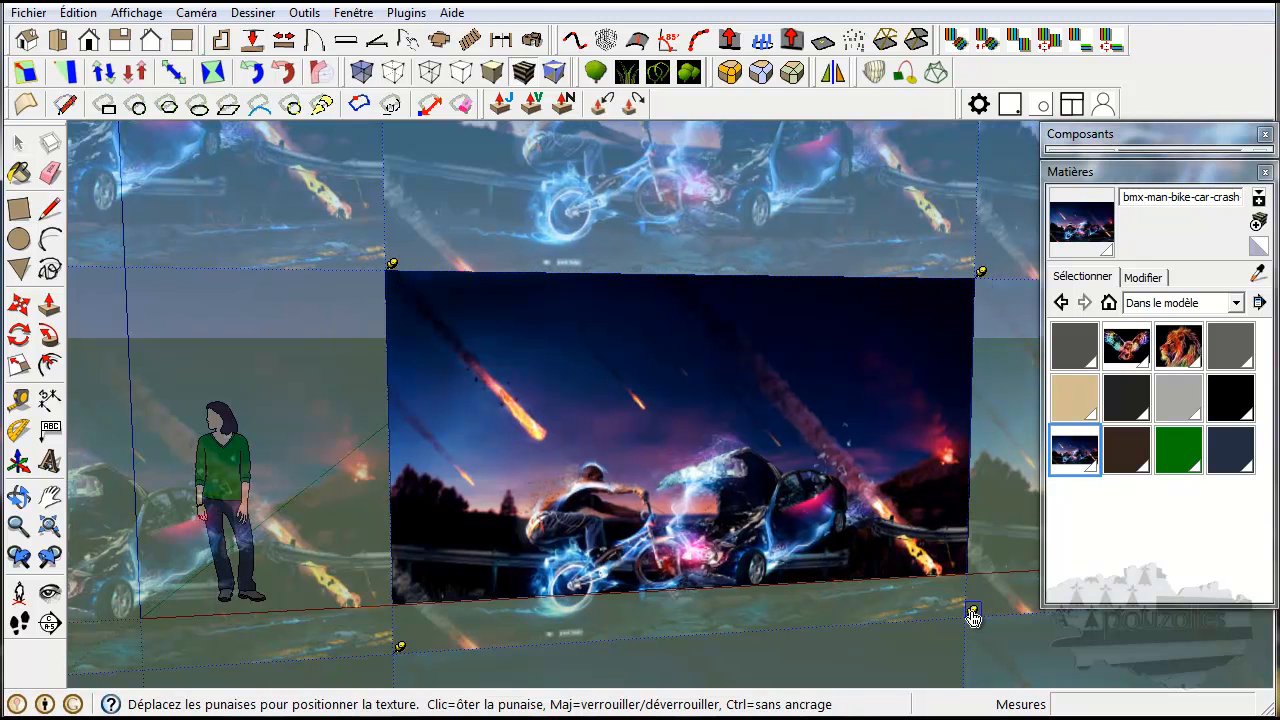
{"action": "left_click_drag", "start_coordinate": [971, 610], "coordinate": [971, 571]}
{"action": "left_click_drag", "start_coordinate": [404, 657], "coordinate": [400, 611]}
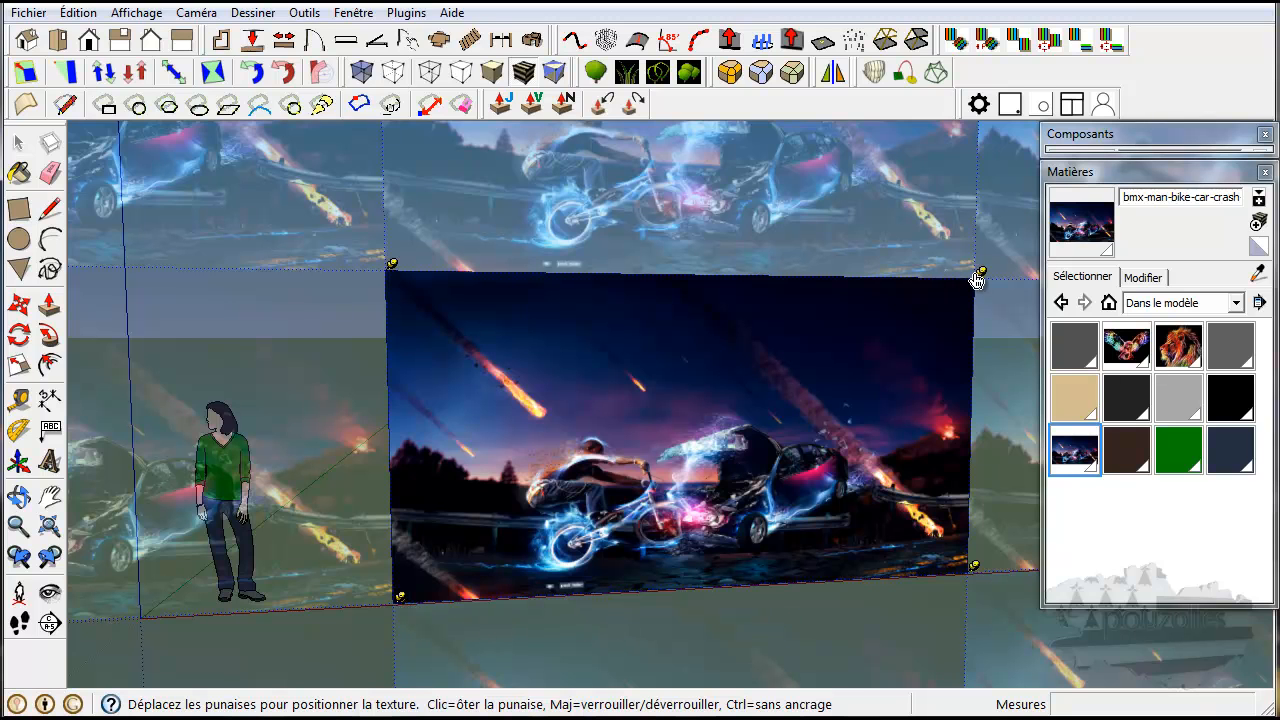
Try skewing the image by its upper-right pin, return the pin to the wall's corner and finish positioning the texture.
{"action": "left_click_drag", "start_coordinate": [979, 278], "coordinate": [983, 178]}
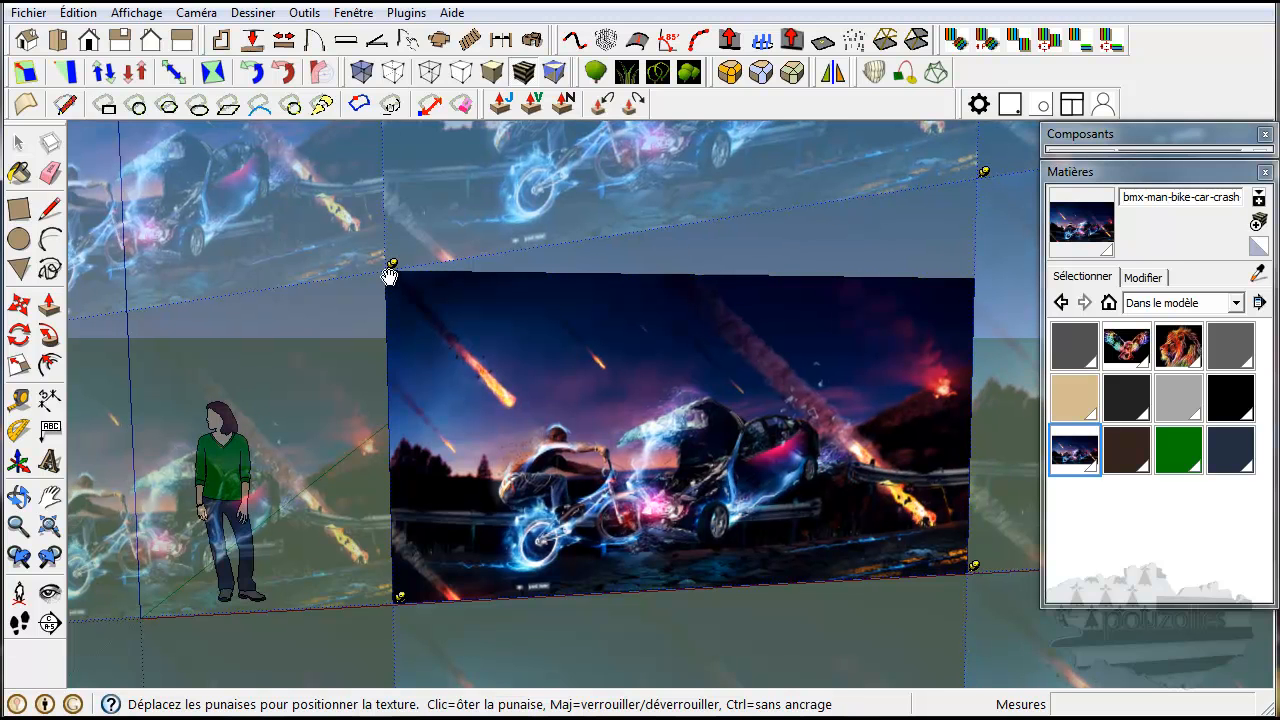
{"action": "mouse_move", "coordinate": [393, 265]}
{"action": "left_mouse_down"}
{"action": "mouse_move", "coordinate": [354, 309]}
{"action": "mouse_move", "coordinate": [311, 324]}
{"action": "mouse_move", "coordinate": [254, 289]}
{"action": "mouse_move", "coordinate": [190, 293]}
{"action": "mouse_move", "coordinate": [366, 266]}
{"action": "mouse_move", "coordinate": [393, 280]}
{"action": "left_mouse_up"}
{"action": "left_click_drag", "start_coordinate": [985, 189], "coordinate": [981, 272]}
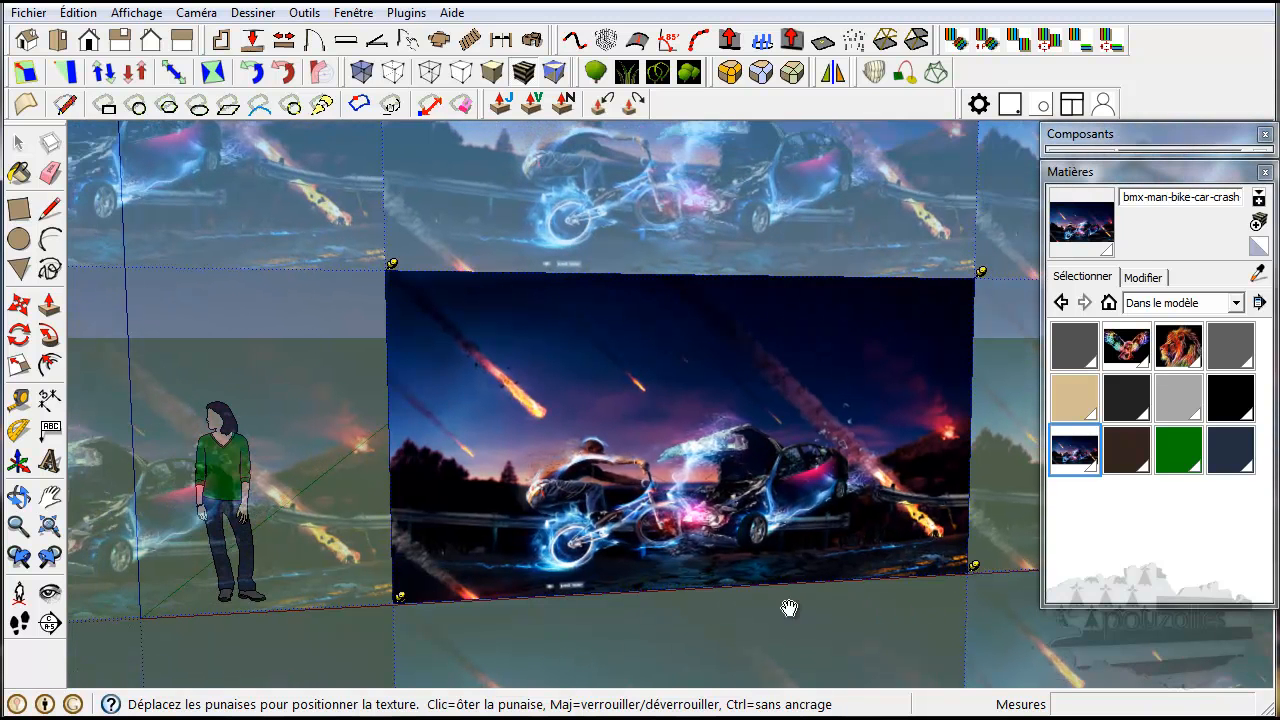
{"action": "right_click", "coordinate": [588, 392]}
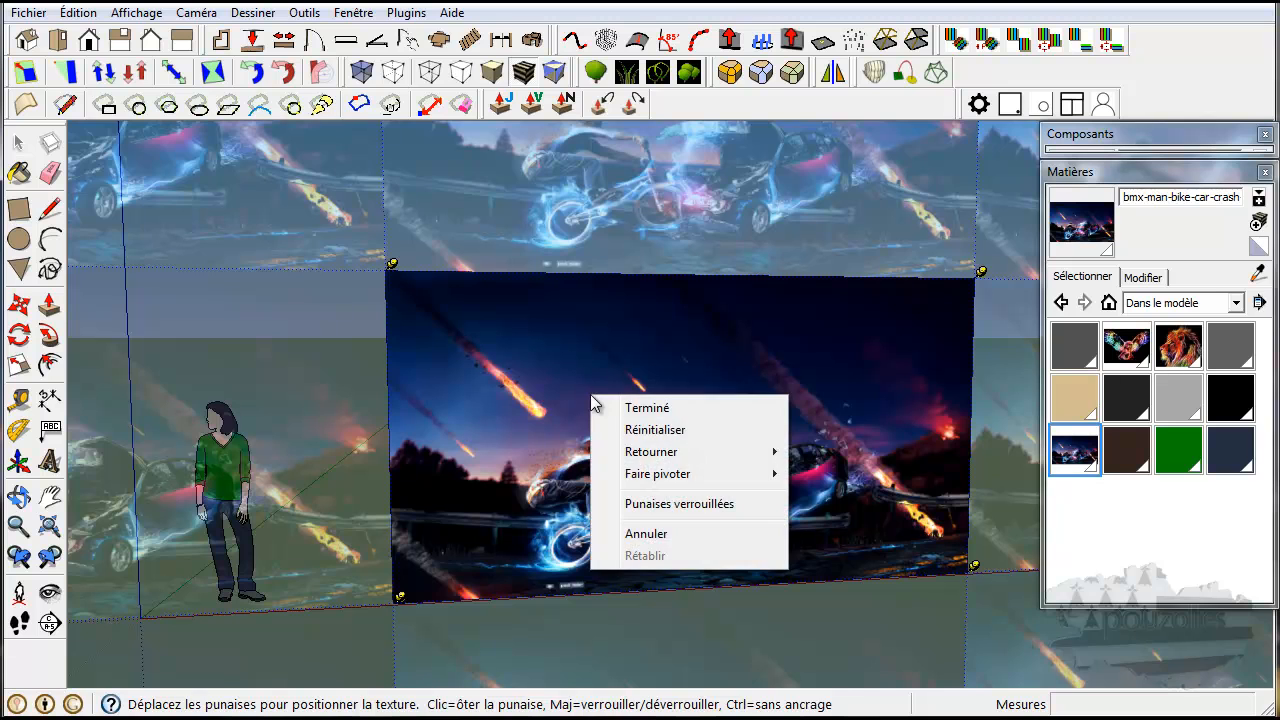
{"action": "left_click", "coordinate": [646, 410]}
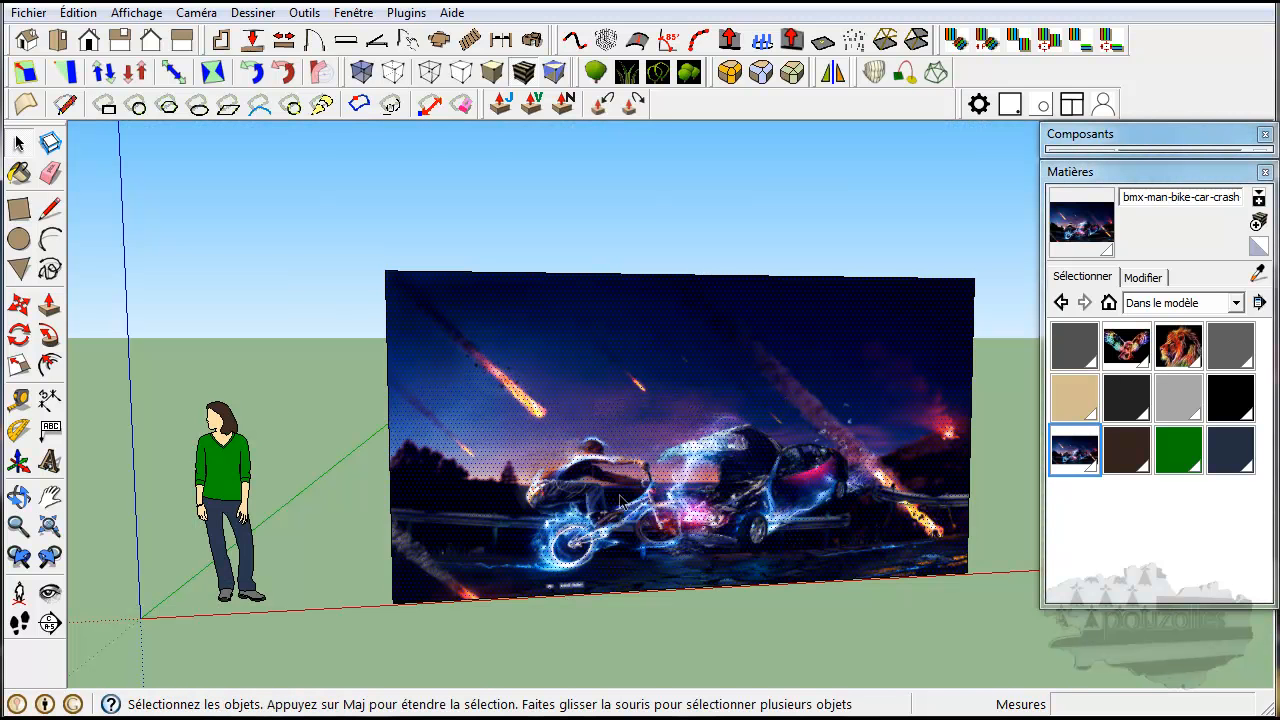
Check the cylinder's textured curved side for available texture positioning options.
{"action": "middle_click_drag", "start_coordinate": [708, 447], "coordinate": [330, 453]}
{"action": "middle_click_drag", "start_coordinate": [771, 451], "coordinate": [660, 480]}
{"action": "right_click", "coordinate": [722, 422]}
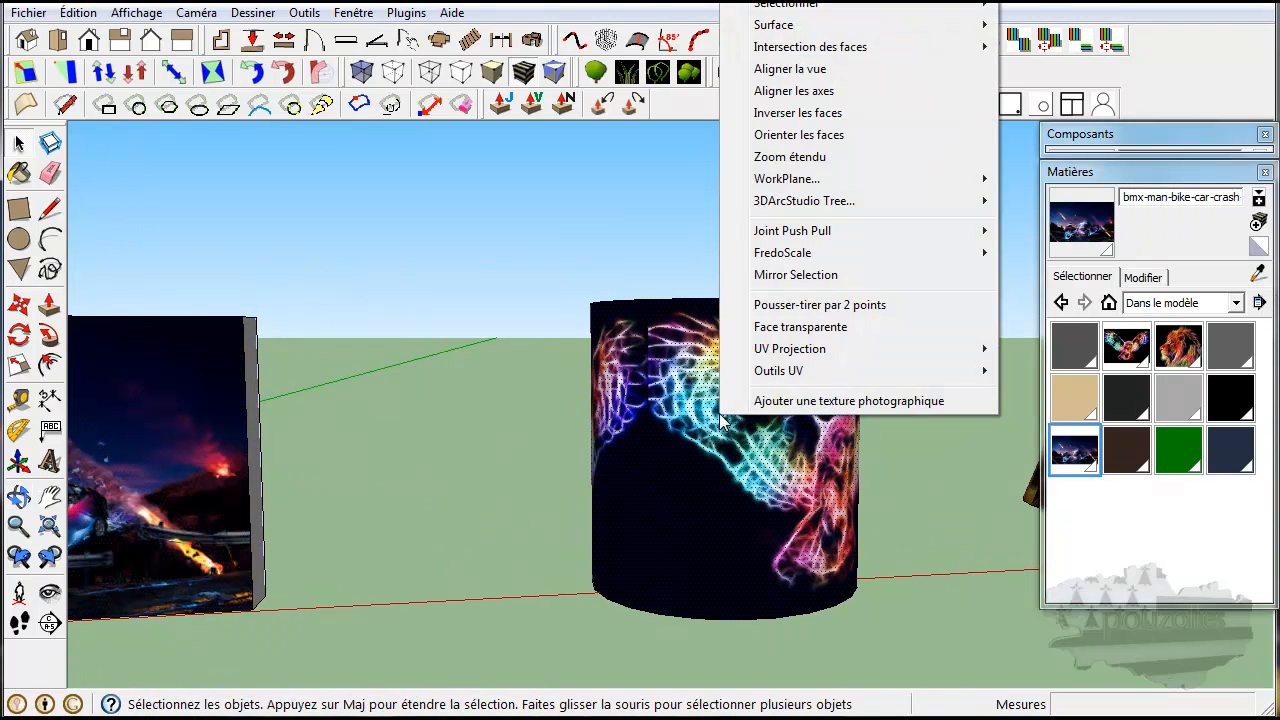
{"action": "left_click", "coordinate": [22, 148]}
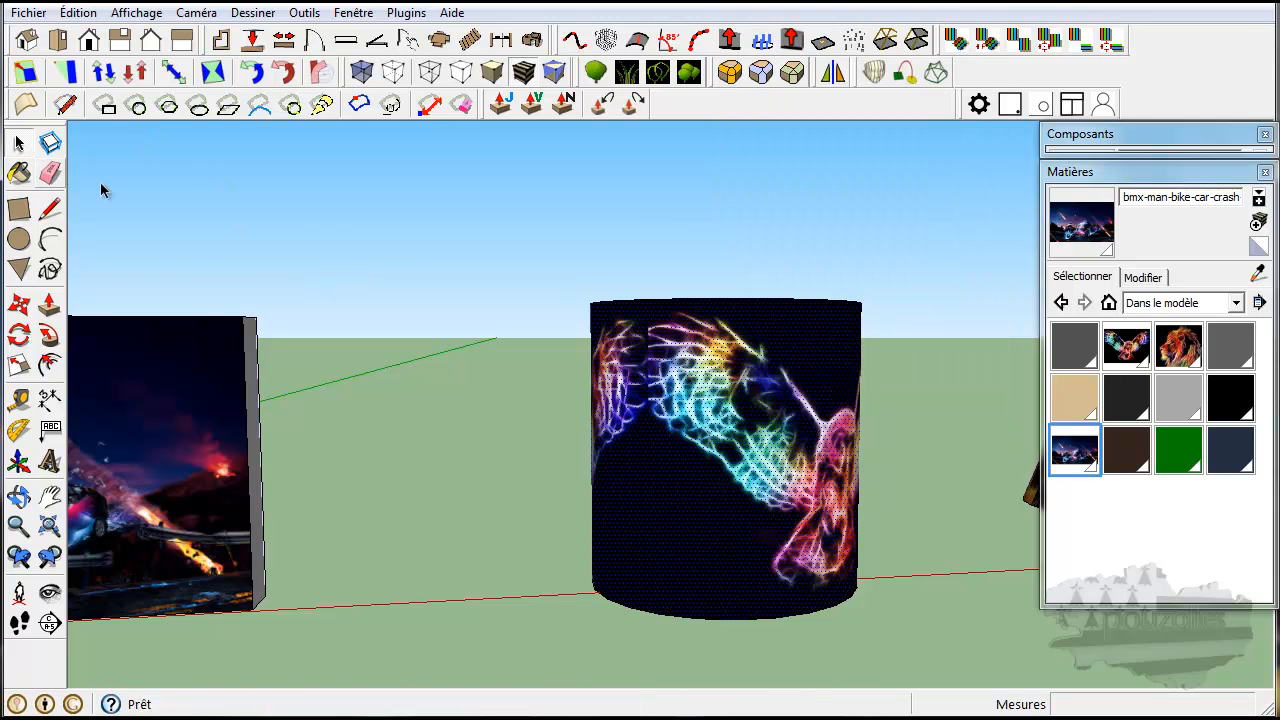
{"action": "right_click", "coordinate": [703, 412]}
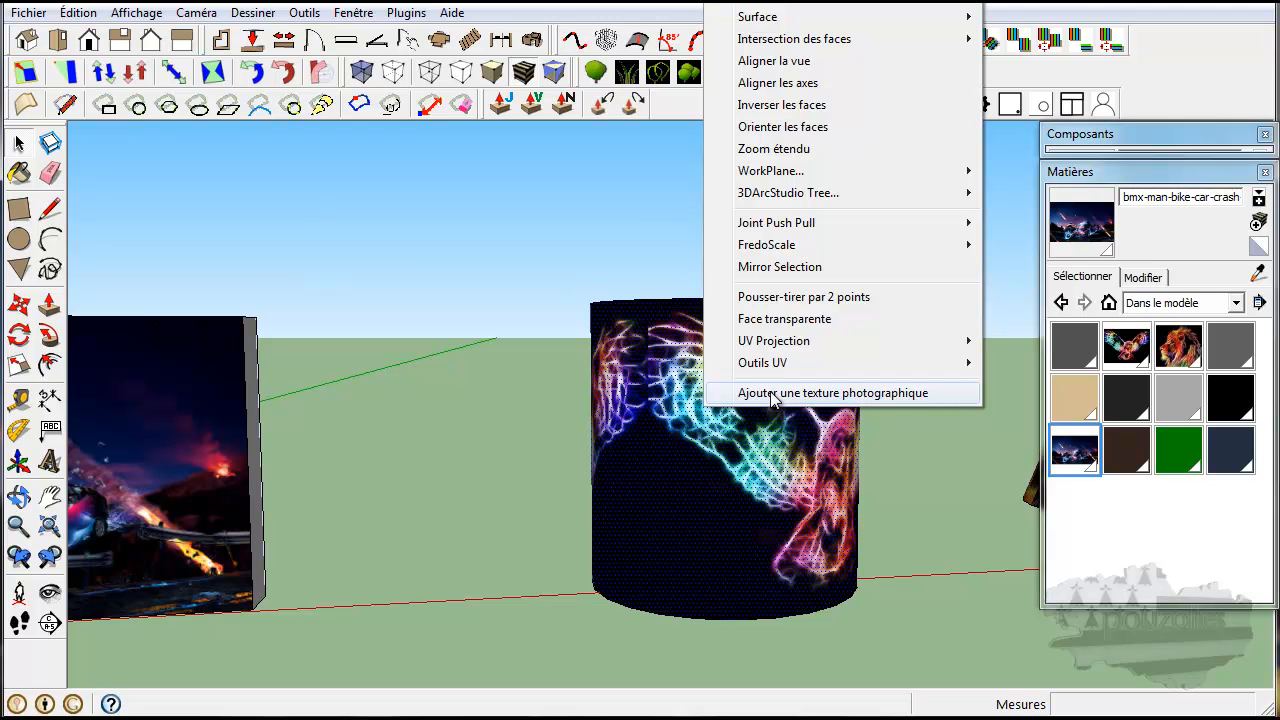
{"action": "left_click", "coordinate": [728, 516]}
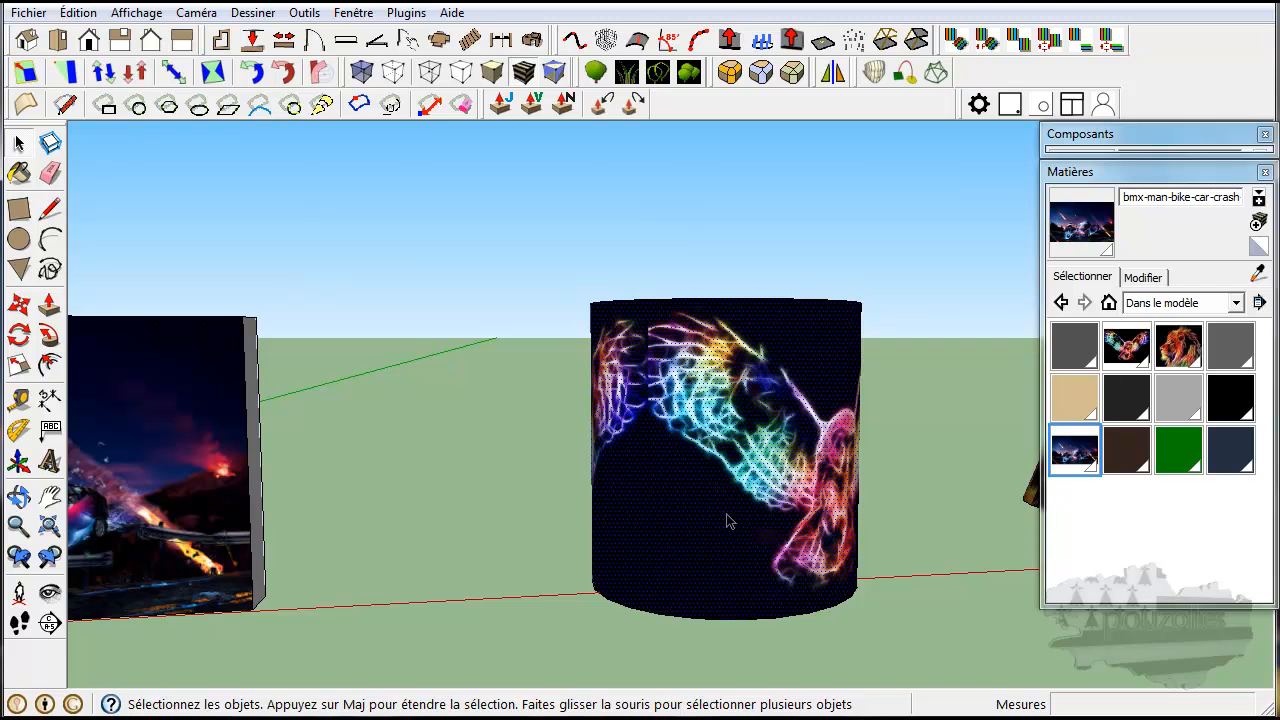
Recheck the cylinder's side and inspect the cone's textured surface for available texture positioning options.
{"action": "scroll", "coordinate": [728, 516], "scroll_direction": "up", "scroll_amount": 3}
{"action": "right_click", "coordinate": [818, 438]}
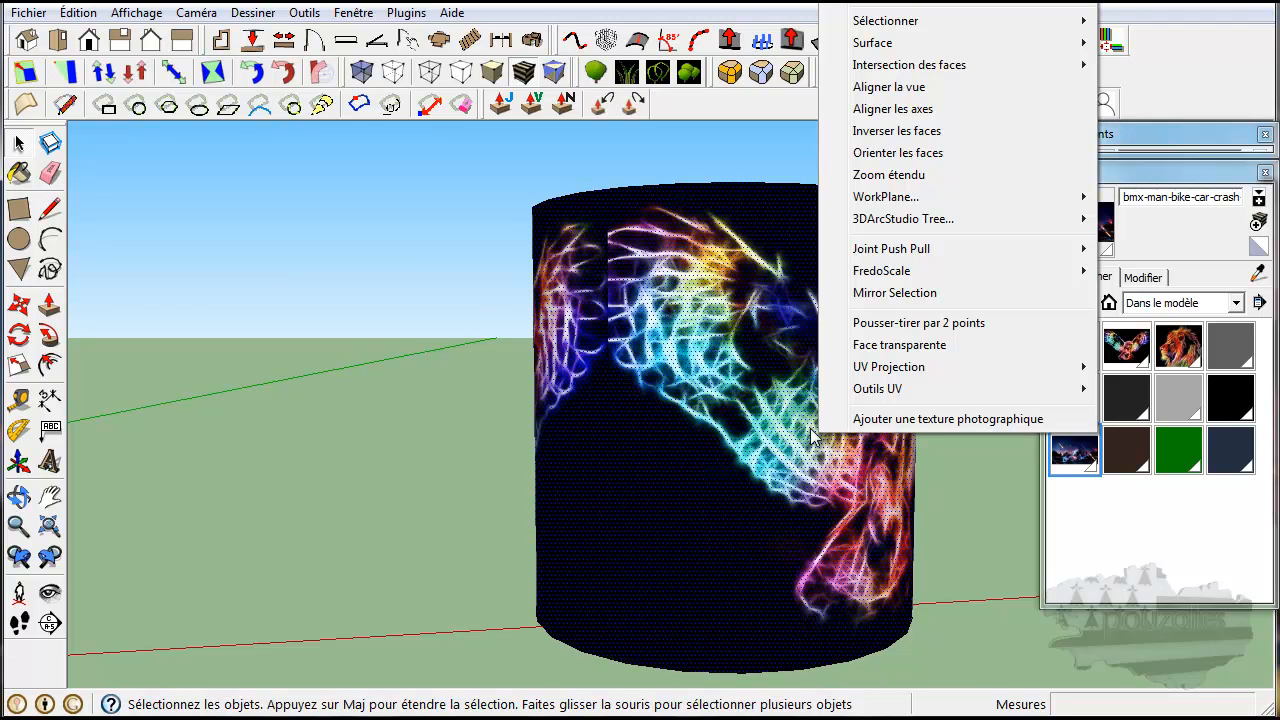
{"action": "left_click", "coordinate": [447, 400]}
{"action": "middle_click_drag", "start_coordinate": [758, 421], "coordinate": [580, 455]}
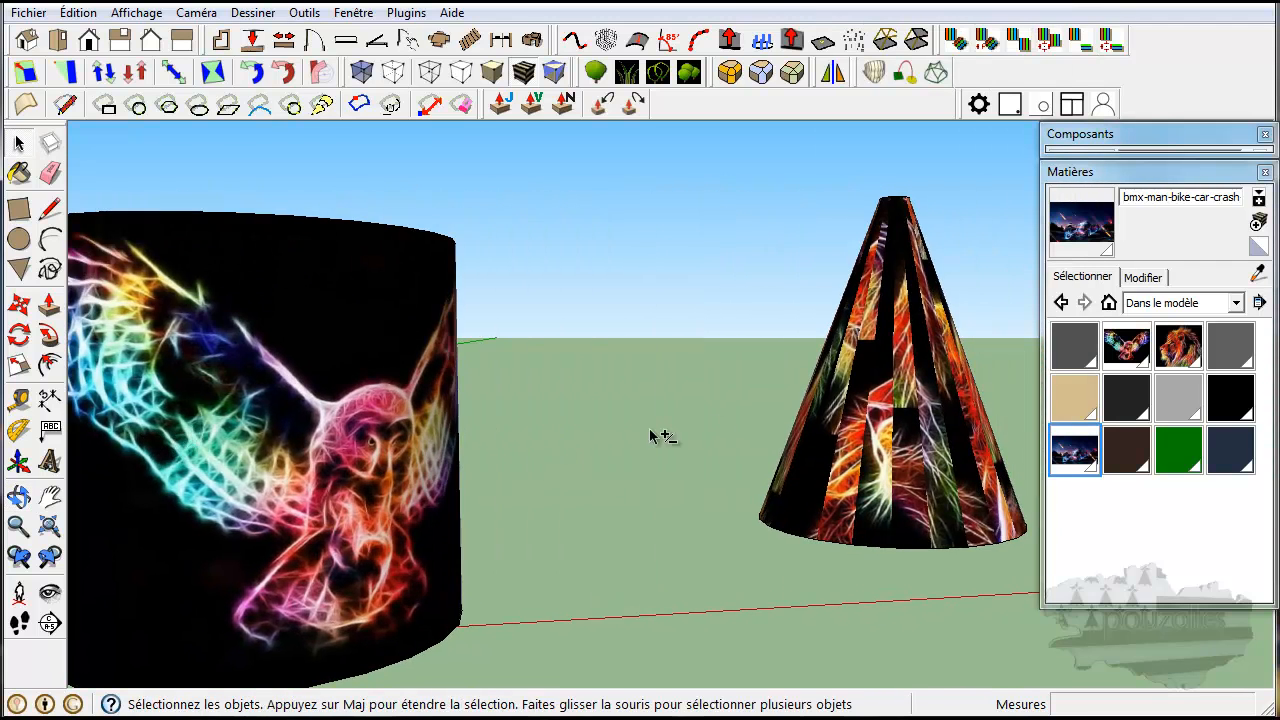
{"action": "left_click", "coordinate": [853, 427]}
{"action": "right_click", "coordinate": [853, 427]}
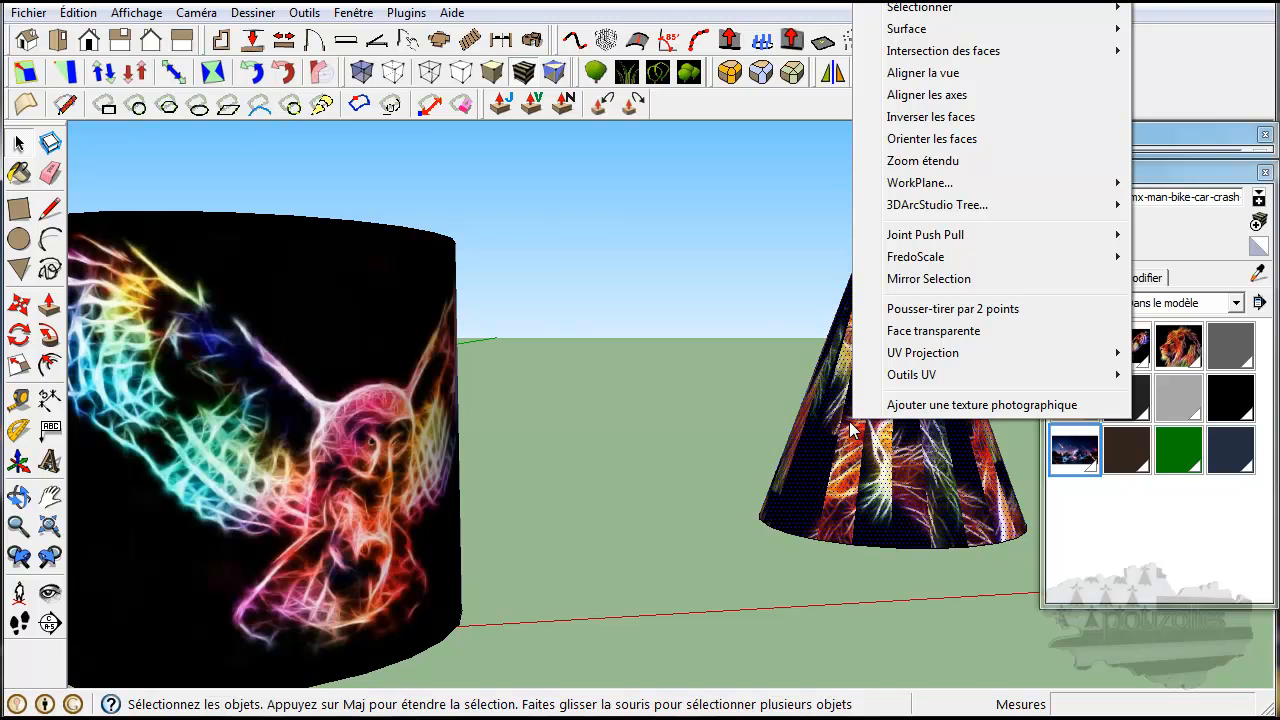
{"action": "left_click", "coordinate": [664, 412]}
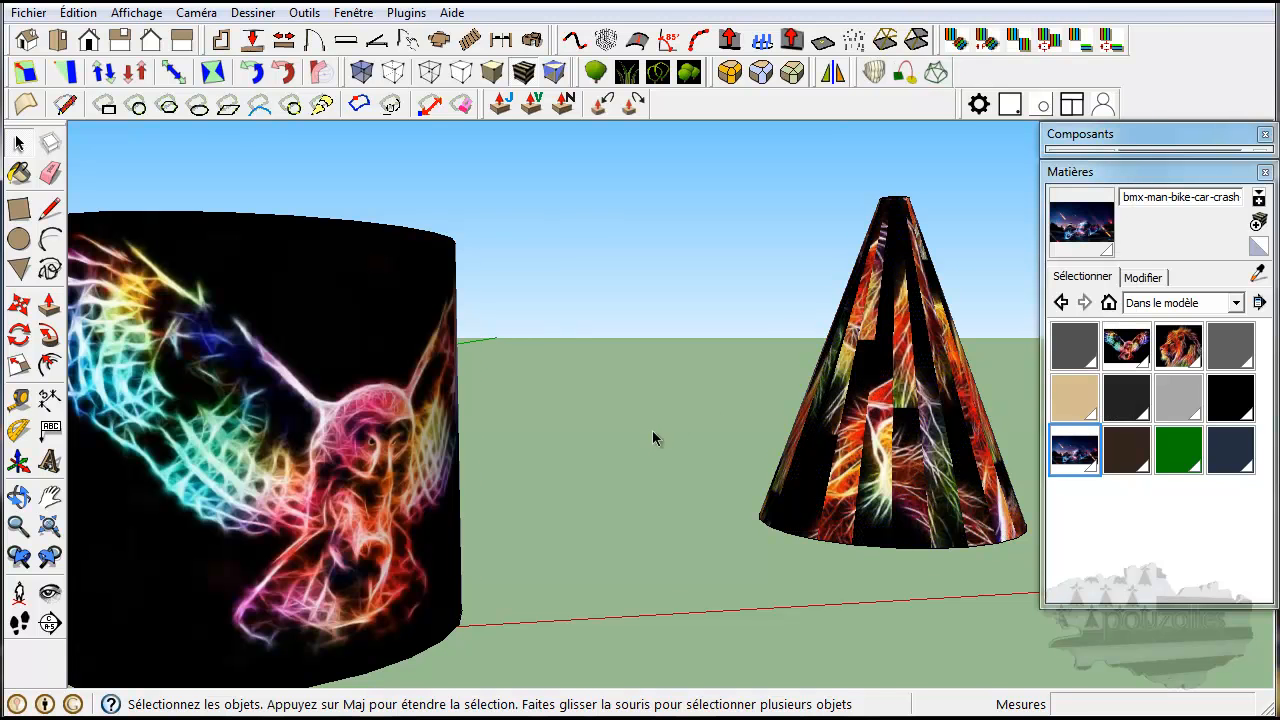
Paint the wall's narrow end face with the bmx-man-bike-car-crash image texture and inspect how it meets the front image.
{"action": "scroll", "coordinate": [652, 430], "scroll_direction": "down", "scroll_amount": 3}
{"action": "scroll", "coordinate": [672, 446], "scroll_direction": "down", "scroll_amount": 3}
{"action": "middle_click_drag", "start_coordinate": [371, 466], "coordinate": [589, 463], "text": "shift"}
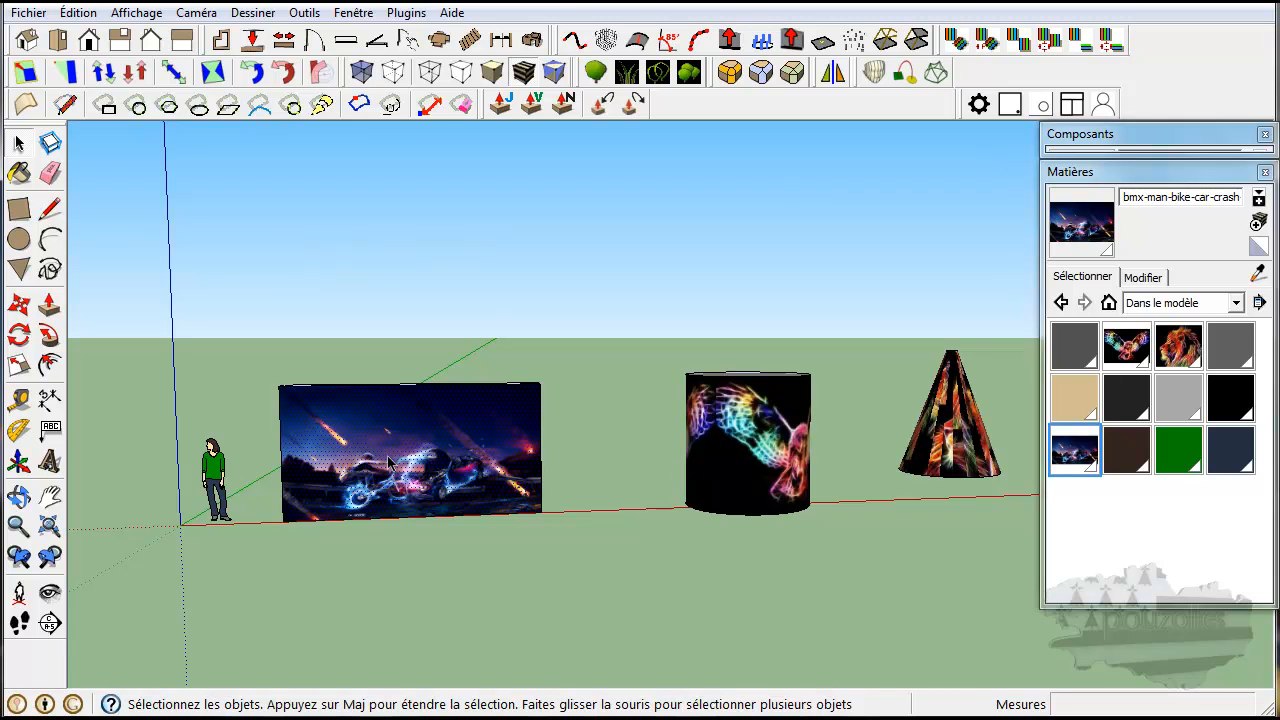
{"action": "scroll", "coordinate": [390, 460], "scroll_direction": "up", "scroll_amount": 5}
{"action": "scroll", "coordinate": [392, 460], "scroll_direction": "up", "scroll_amount": 1}
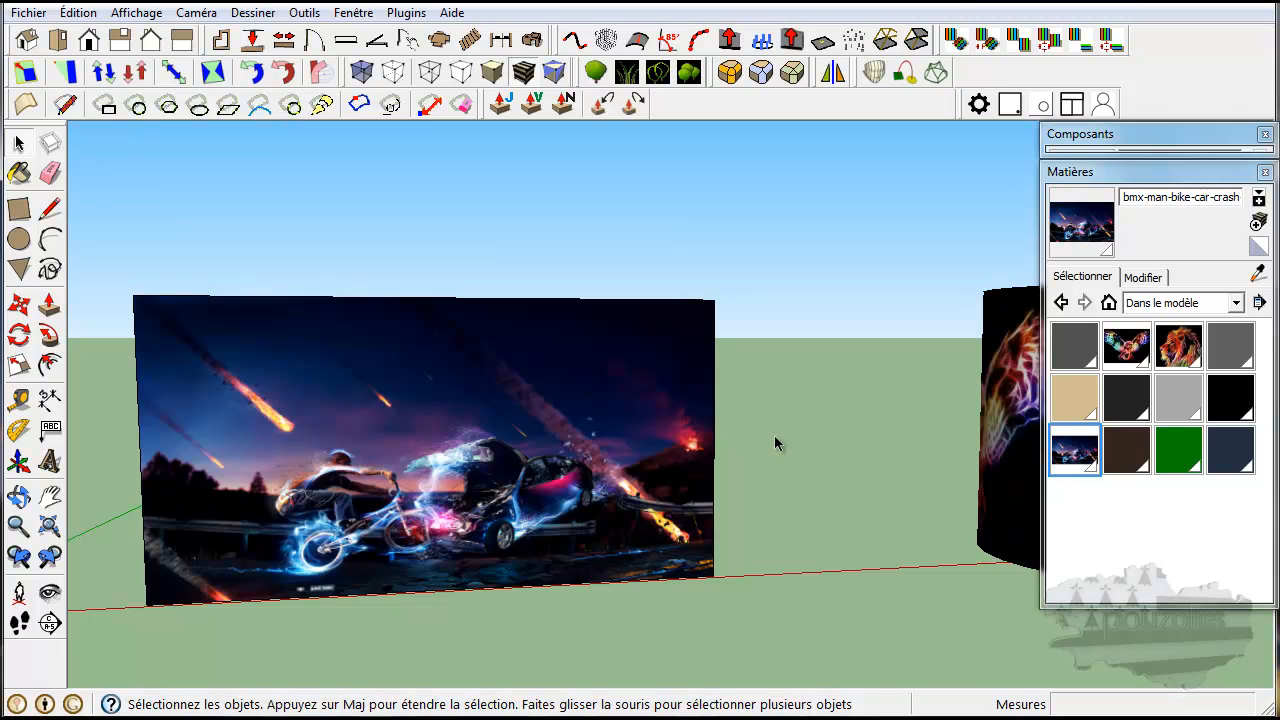
{"action": "middle_click_drag", "start_coordinate": [778, 443], "coordinate": [457, 517]}
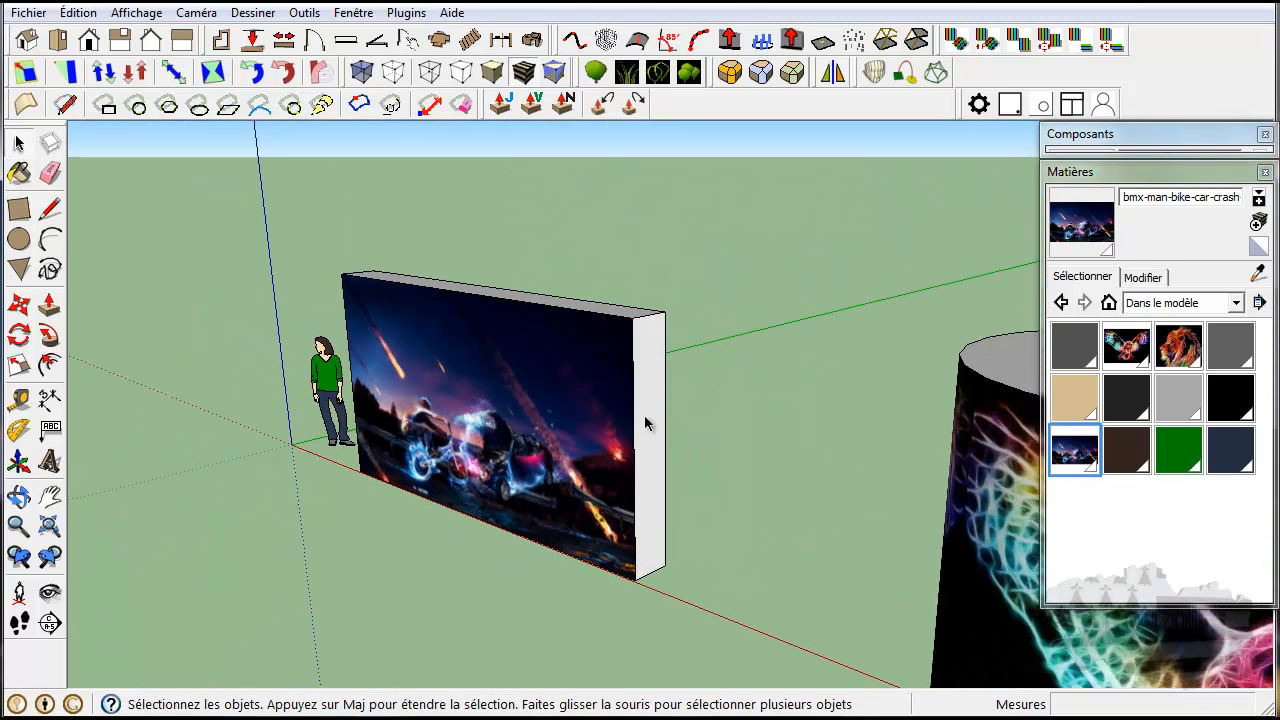
{"action": "left_click", "coordinate": [645, 423]}
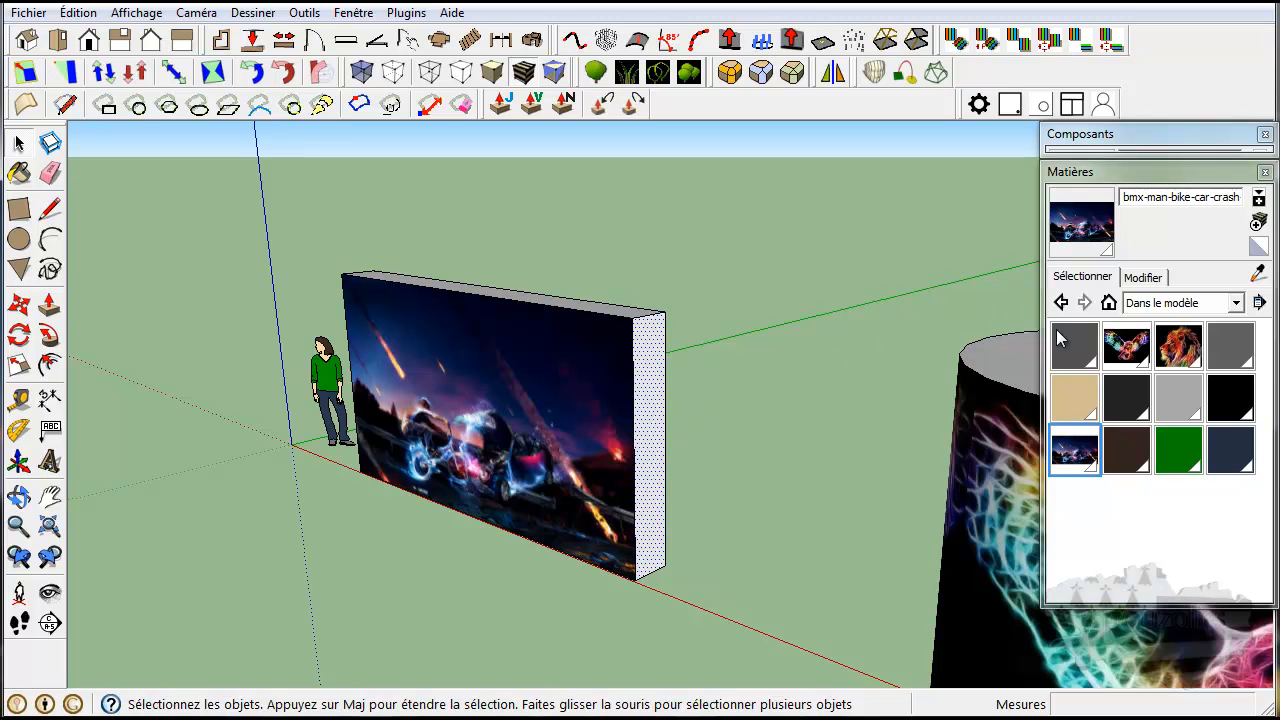
{"action": "left_click", "coordinate": [1072, 450]}
{"action": "left_click", "coordinate": [657, 424]}
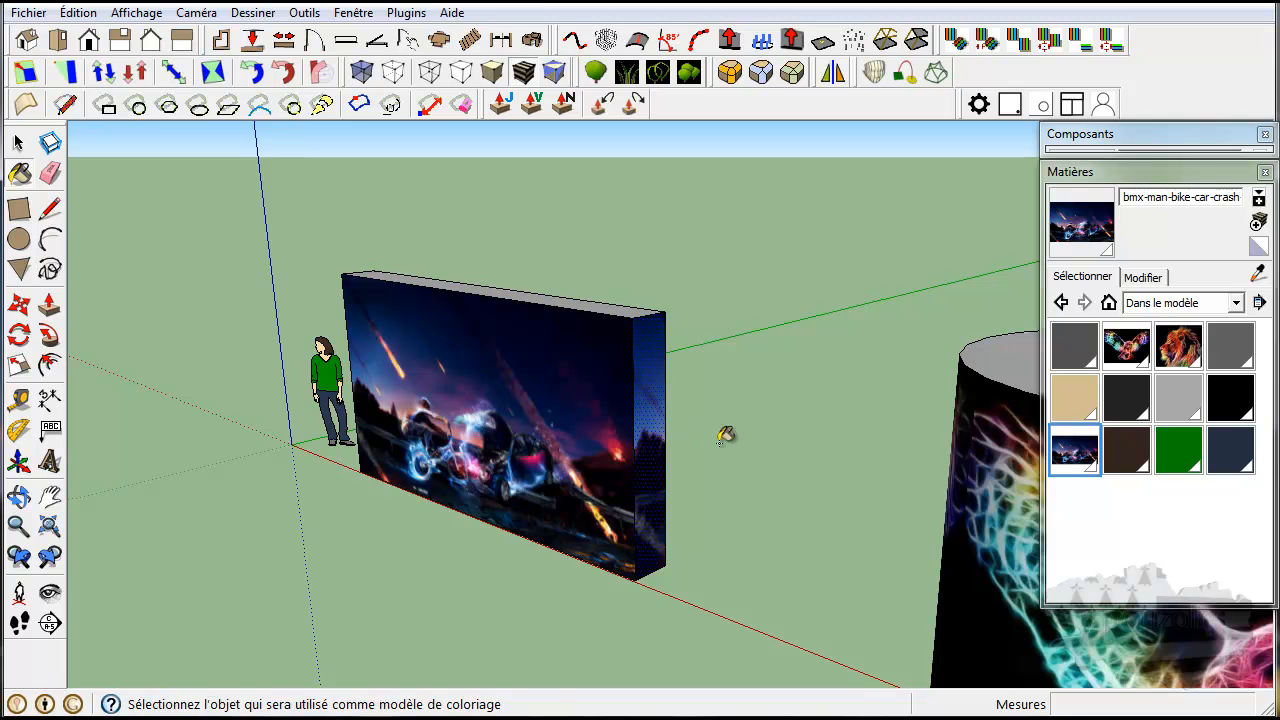
{"action": "mouse_move", "coordinate": [733, 456]}
{"action": "middle_mouse_down"}
{"action": "mouse_move", "coordinate": [751, 443]}
{"action": "mouse_move", "coordinate": [700, 406]}
{"action": "mouse_move", "coordinate": [625, 405]}
{"action": "mouse_move", "coordinate": [675, 391]}
{"action": "middle_mouse_up"}
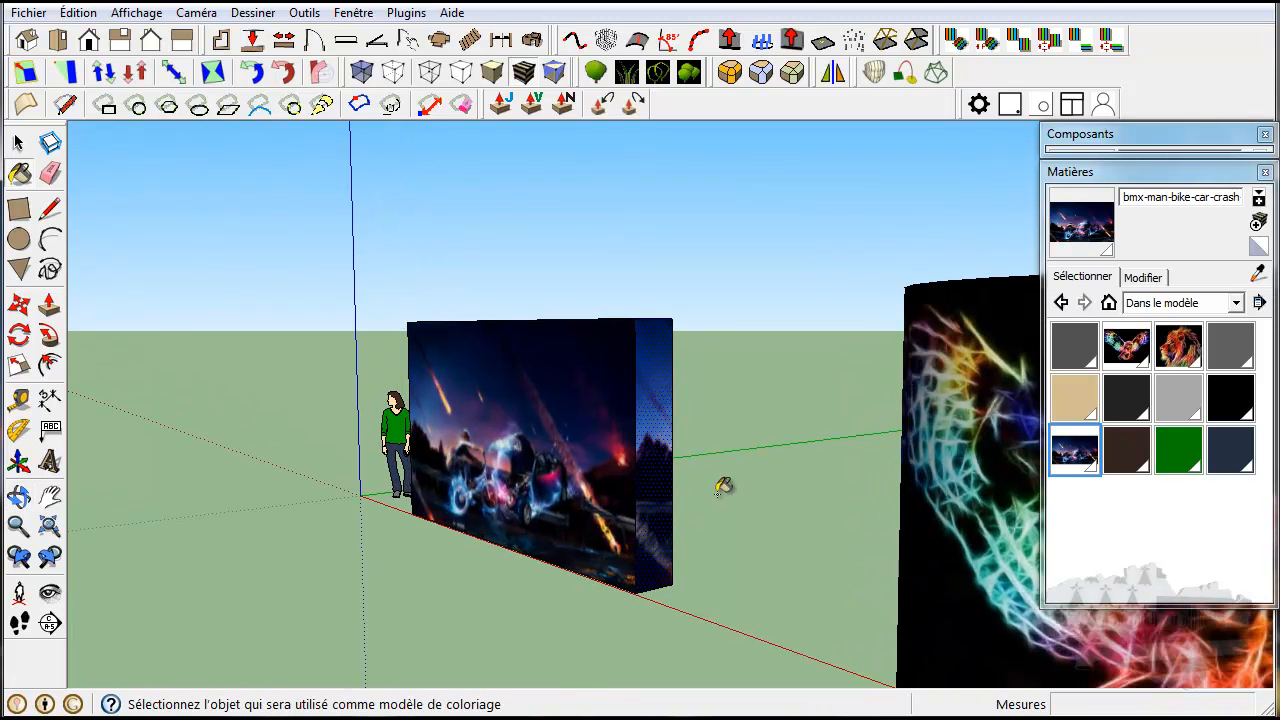
{"action": "mouse_move", "coordinate": [713, 486]}
{"action": "middle_mouse_down"}
{"action": "mouse_move", "coordinate": [720, 506]}
{"action": "mouse_move", "coordinate": [909, 640]}
{"action": "mouse_move", "coordinate": [937, 503]}
{"action": "middle_mouse_up"}
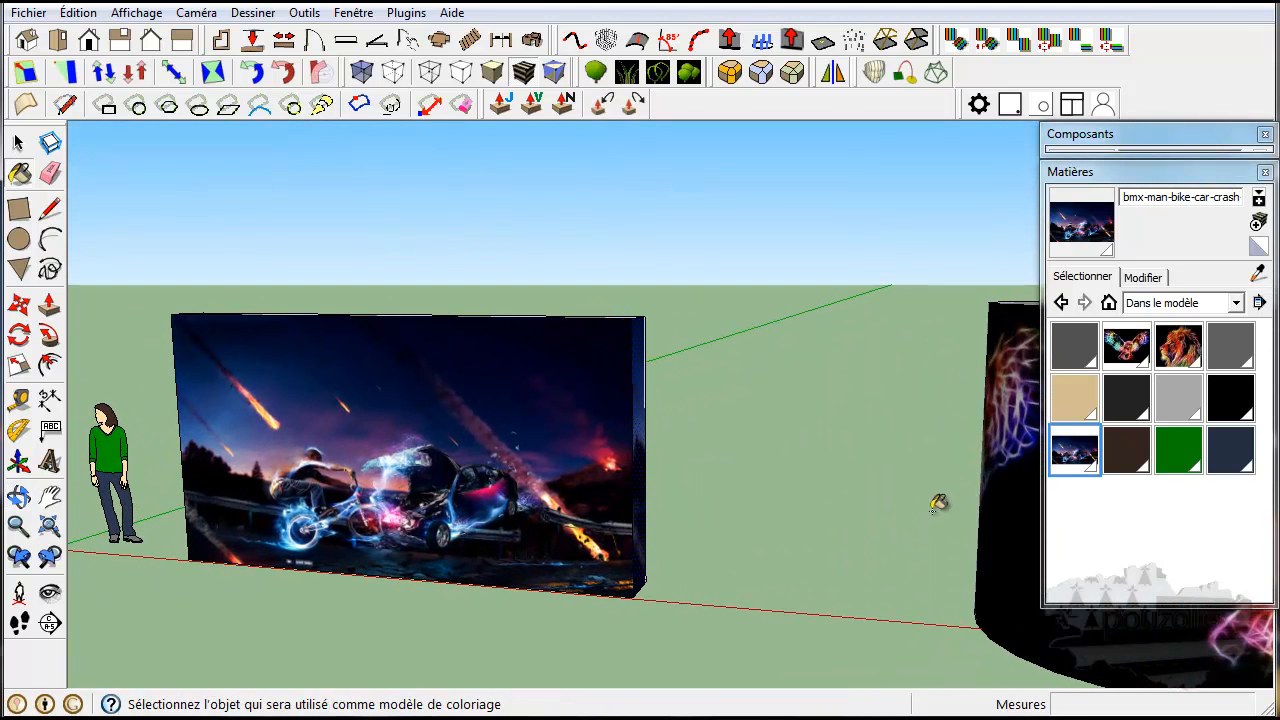
{"action": "mouse_move", "coordinate": [789, 403]}
{"action": "middle_mouse_down"}
{"action": "mouse_move", "coordinate": [820, 409]}
{"action": "mouse_move", "coordinate": [838, 388]}
{"action": "middle_mouse_up"}
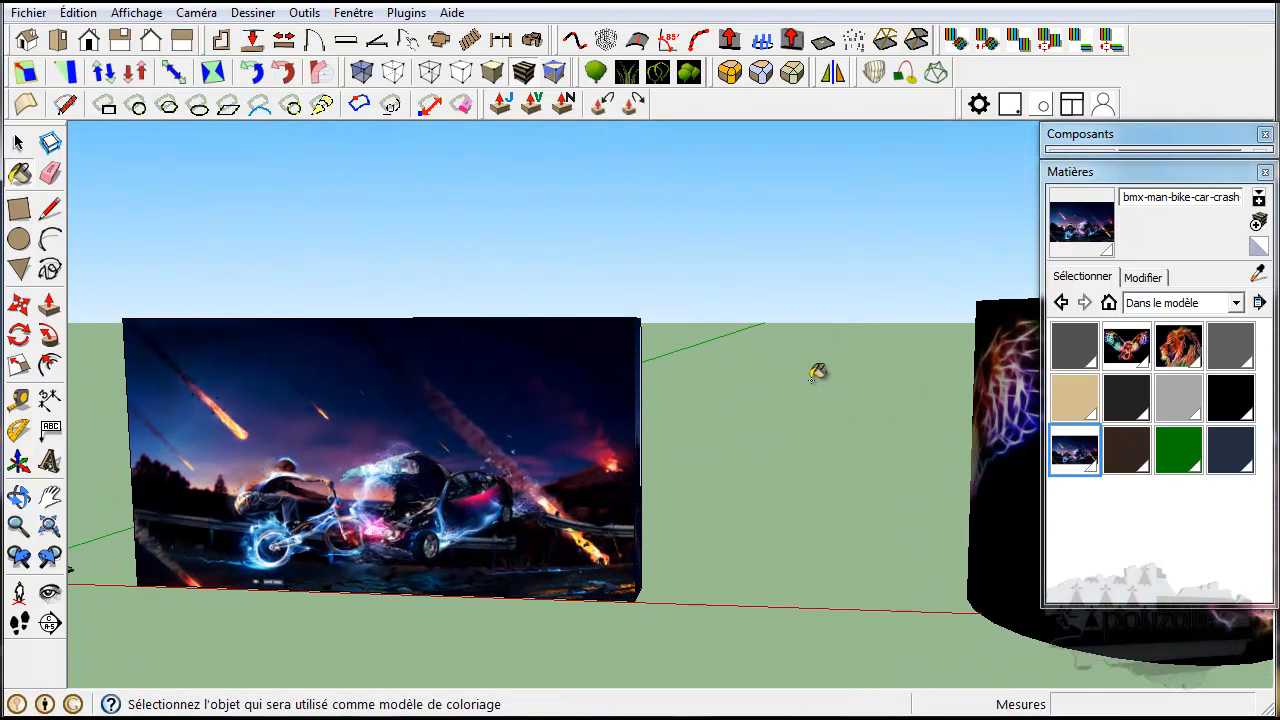
Review the file import commands and browse the Couleurs material collection, returning to the materials used in the model.
{"action": "left_click", "coordinate": [28, 12]}
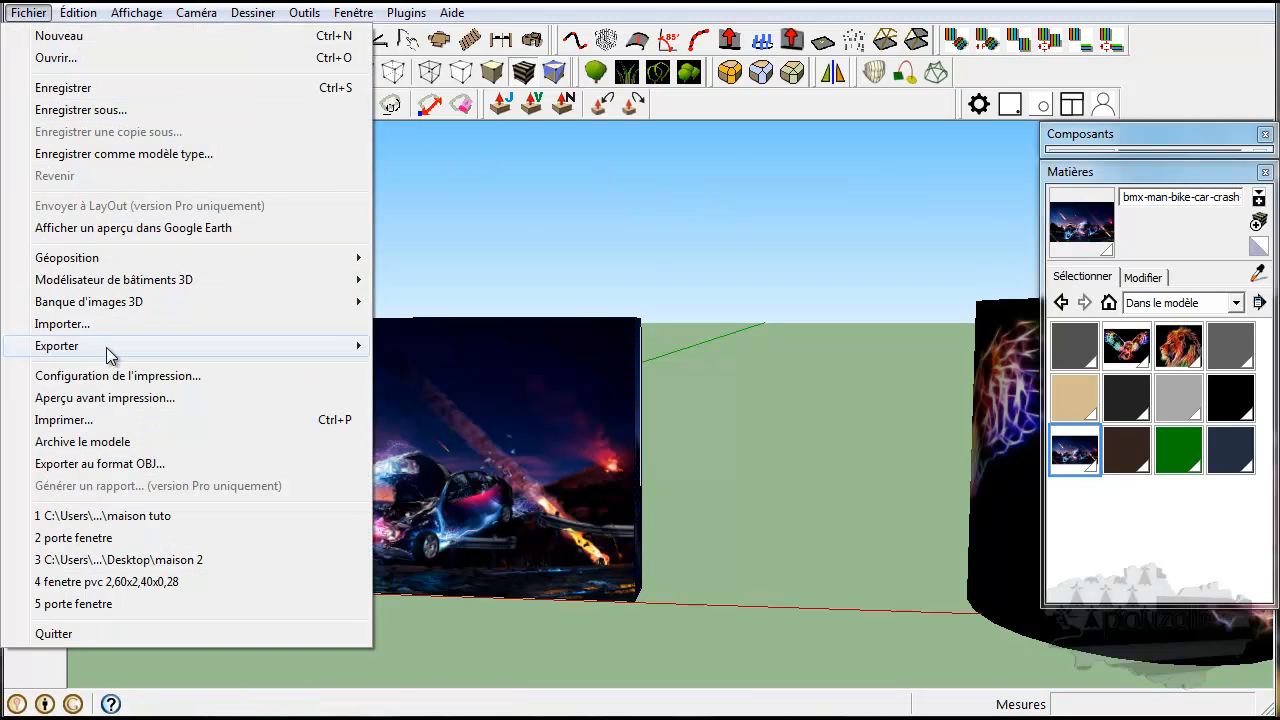
{"action": "left_click", "coordinate": [708, 322]}
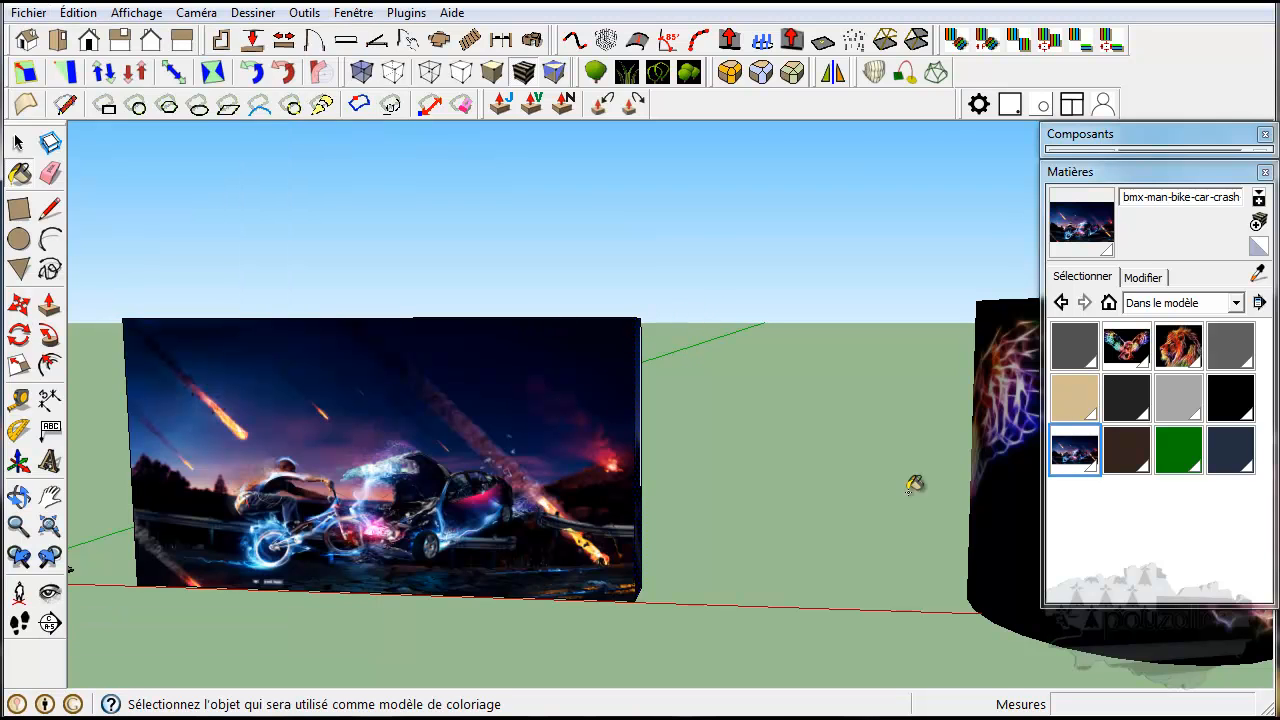
{"action": "left_click", "coordinate": [1237, 305]}
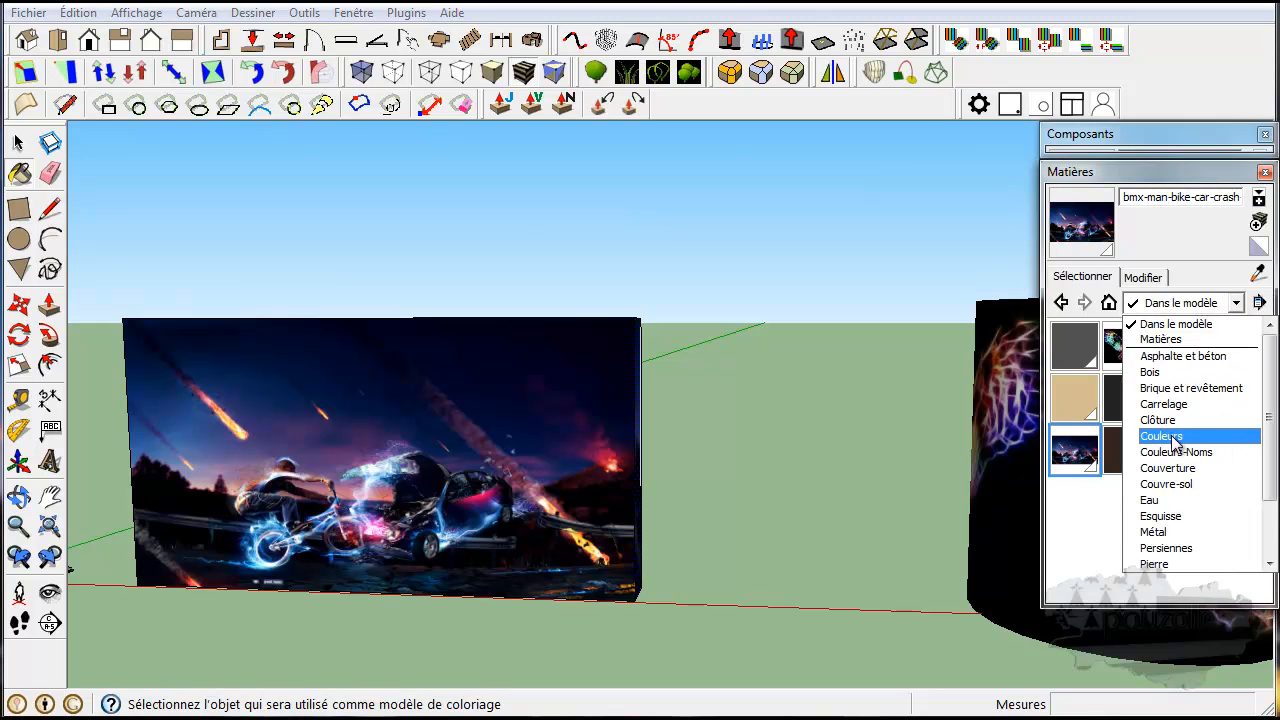
{"action": "left_click", "coordinate": [1170, 436]}
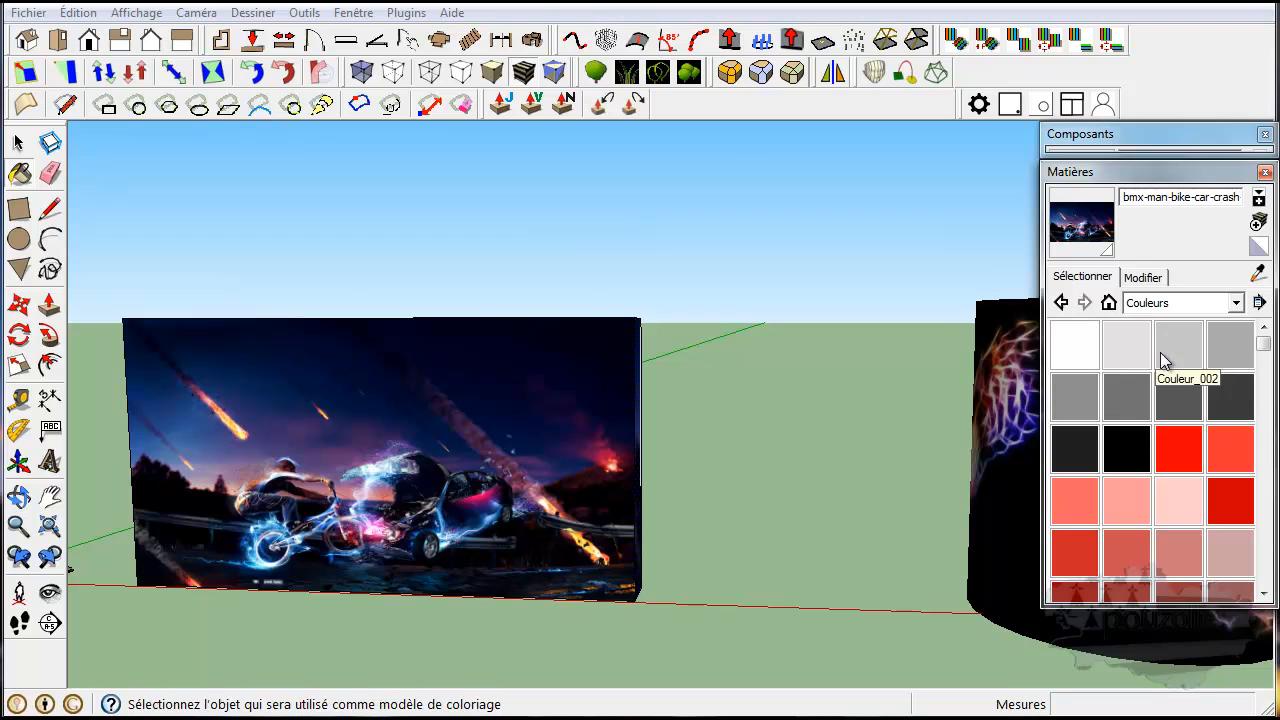
{"action": "left_click", "coordinate": [1109, 303]}
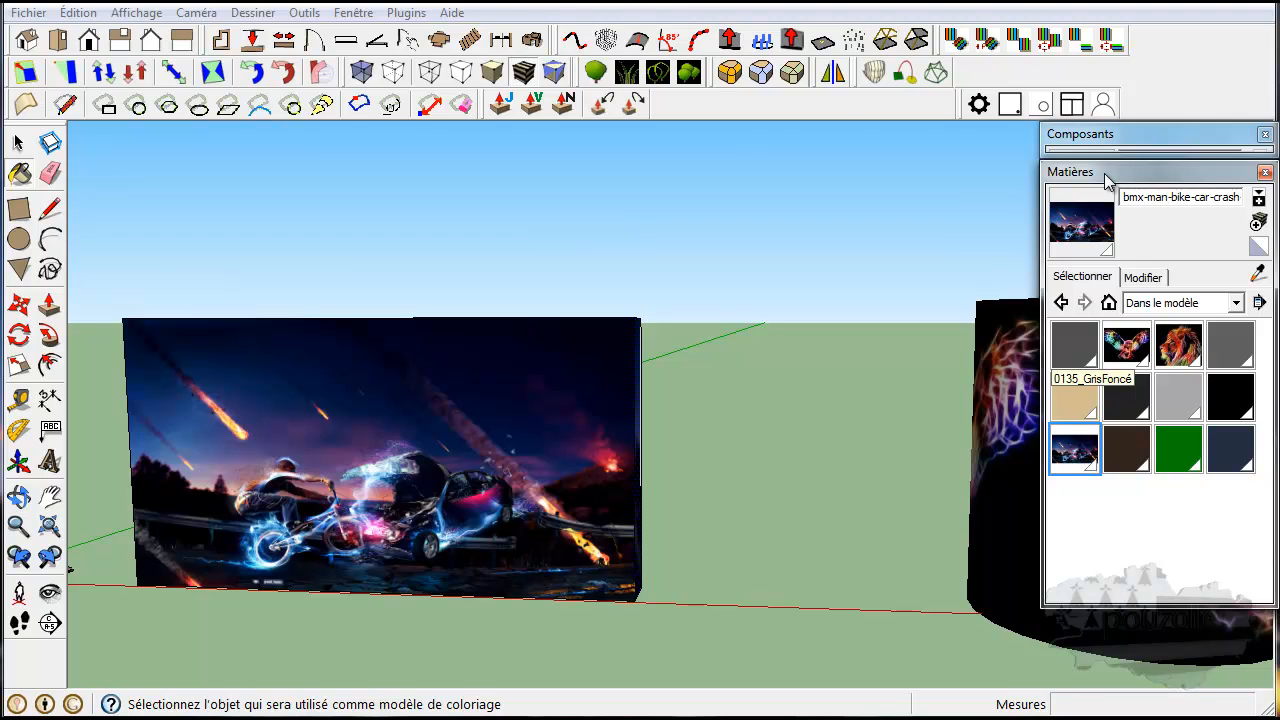
Collapse the Matières window and expand it again to show the model's materials.
{"action": "left_click", "coordinate": [360, 14]}
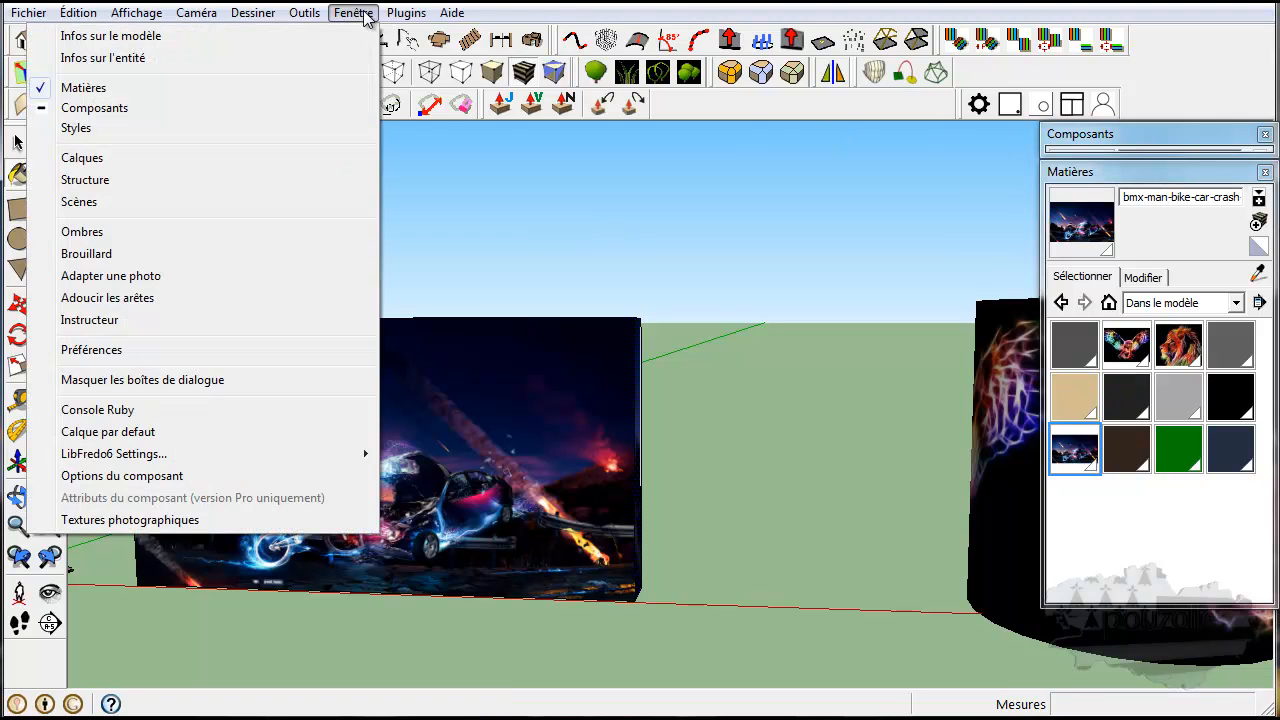
{"action": "left_click", "coordinate": [91, 90]}
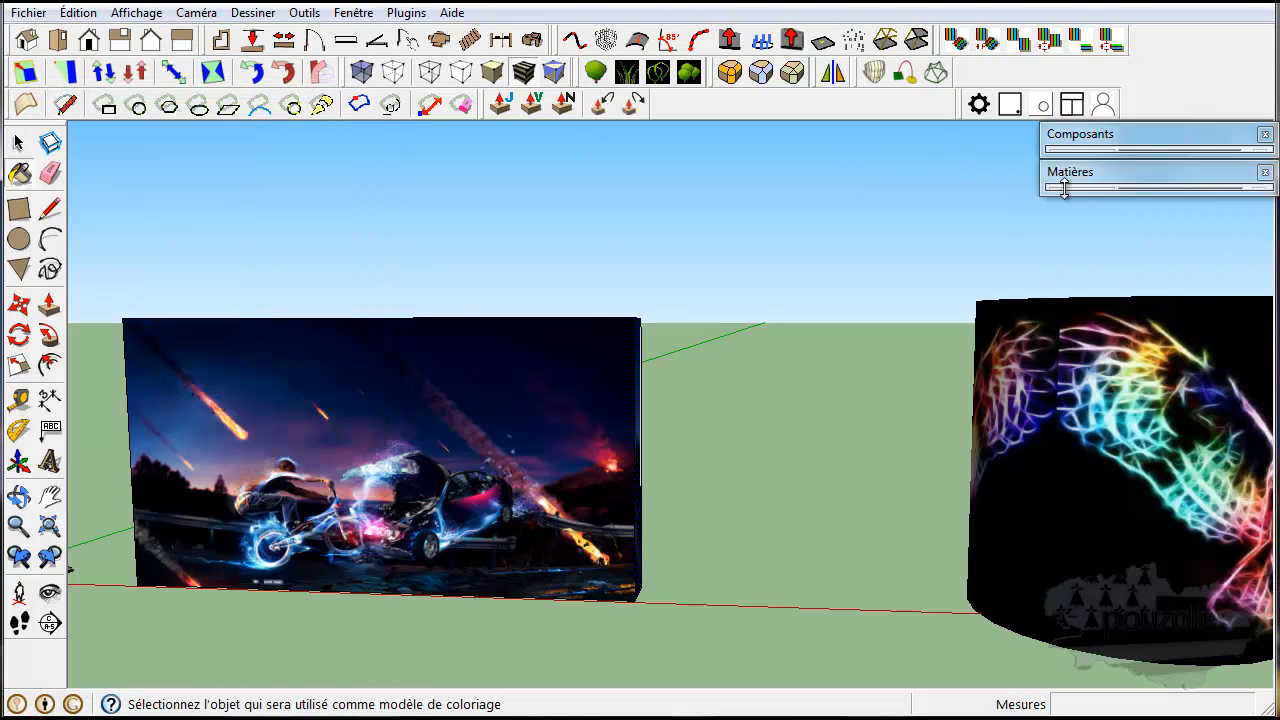
{"action": "left_click", "coordinate": [1100, 172]}
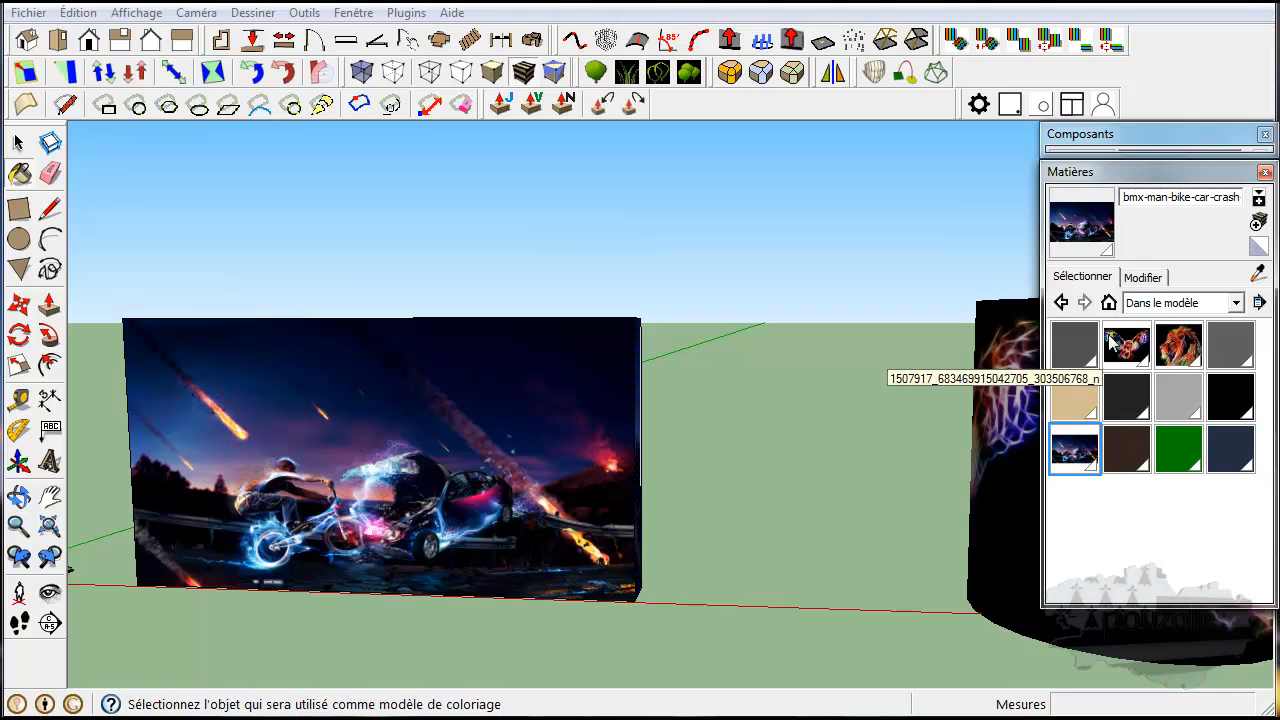